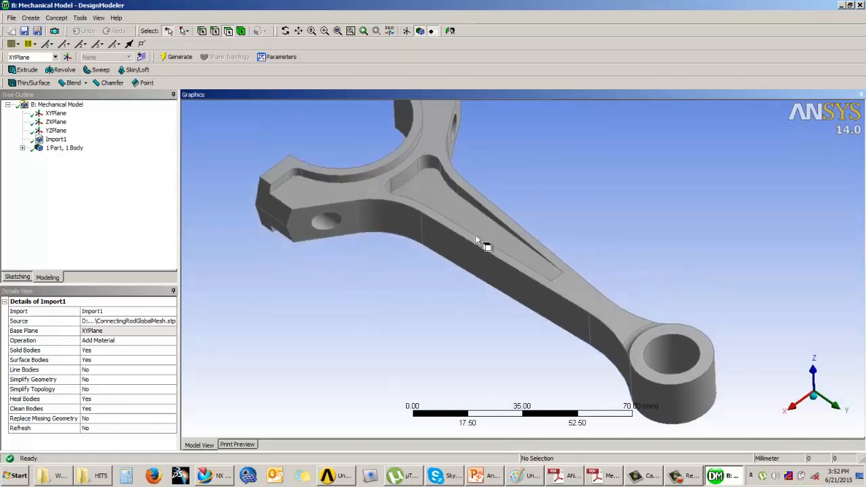
Start a fixed-radius blend and select the 14 floor edges of the web pockets on both sides of the connecting rod.
scroll(483, 246, up, 4)
scroll(516, 270, up, 4)
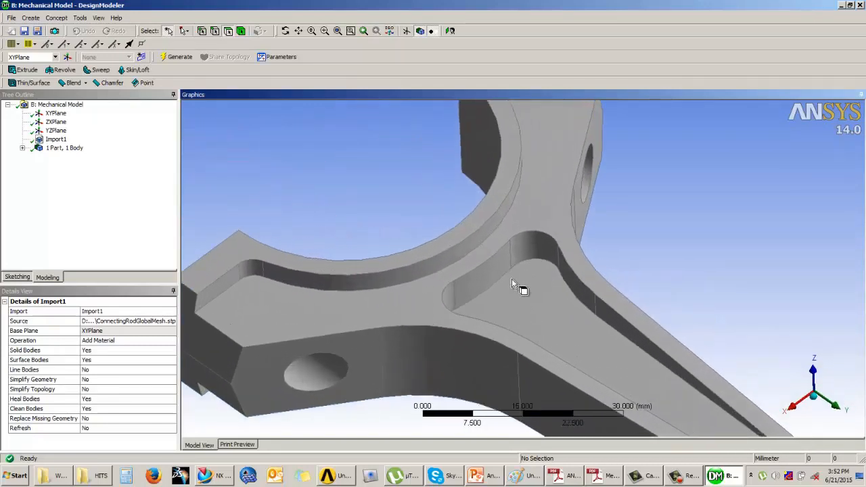
scroll(534, 267, down, 5)
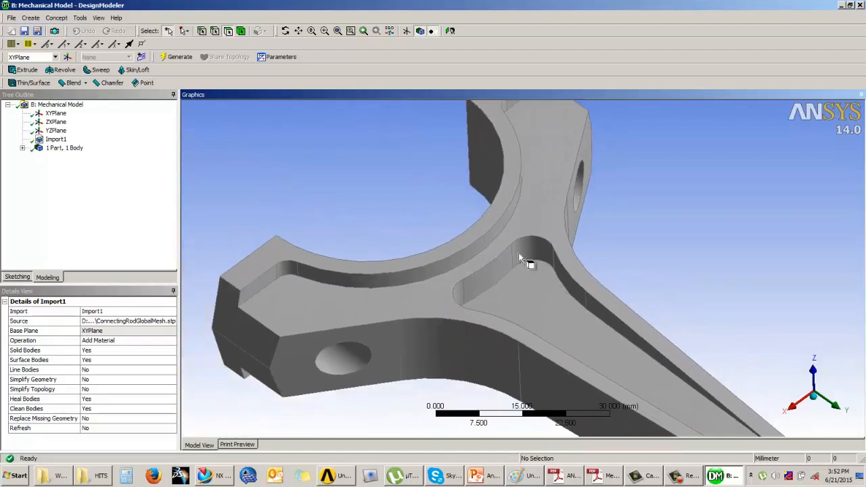
ctrl+middle_drag(605, 314, 543, 269)
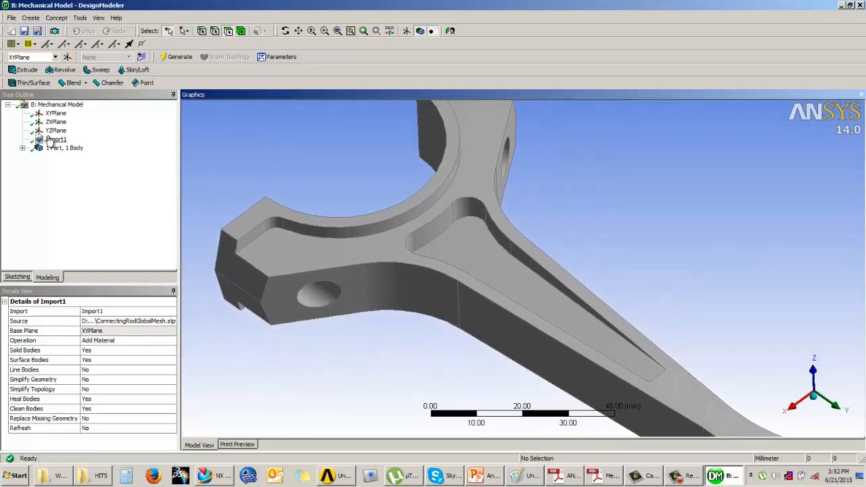
click(74, 83)
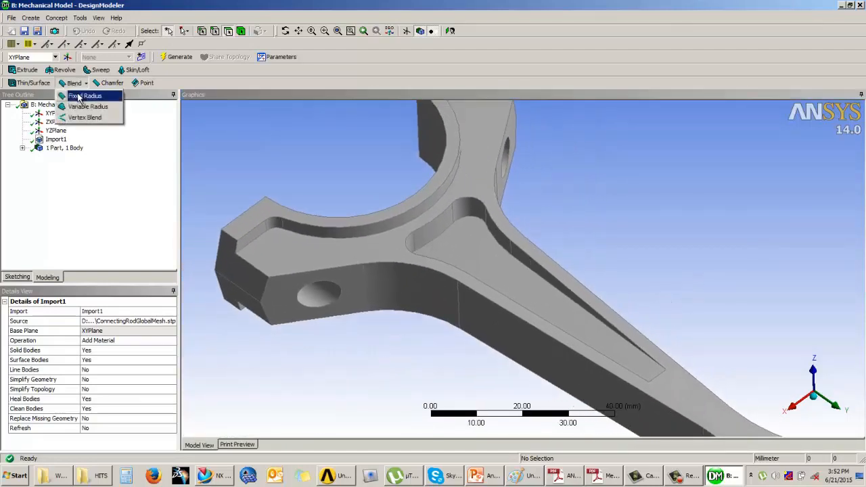
click(79, 97)
click(473, 222)
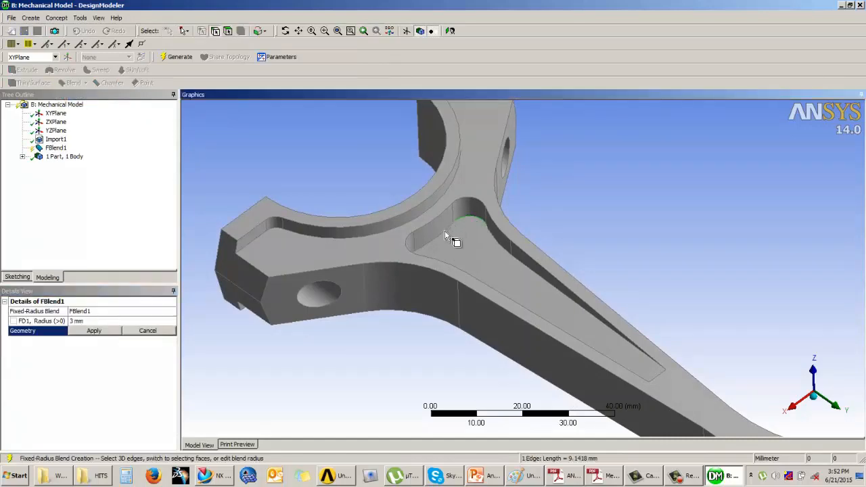
ctrl+click(502, 243)
ctrl+click(525, 267)
middle_drag(525, 267, 504, 269)
ctrl+click(562, 215)
middle_drag(562, 215, 534, 289)
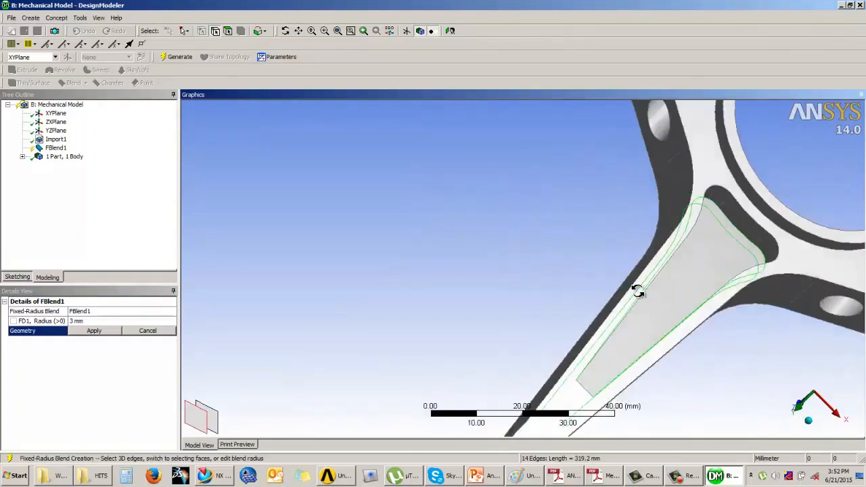
middle_drag(638, 292, 596, 287)
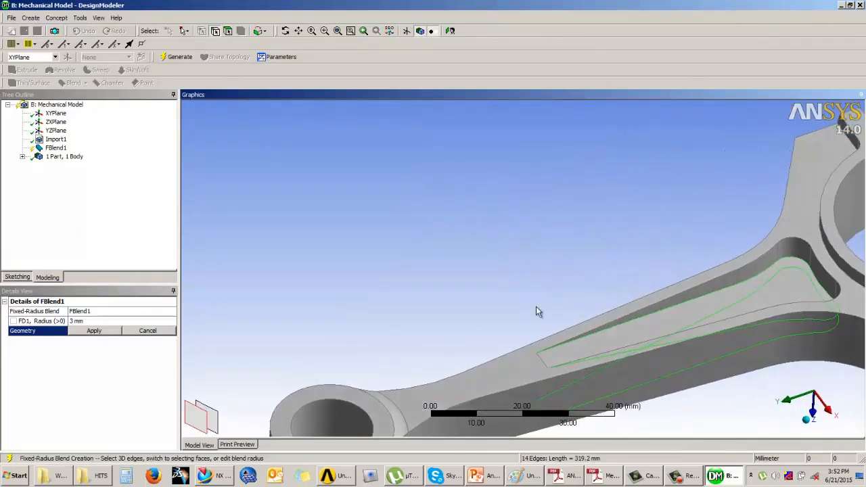
Apply the selected pocket edges, set the blend radius to 1.8 mm and generate the blend.
click(94, 331)
click(94, 320)
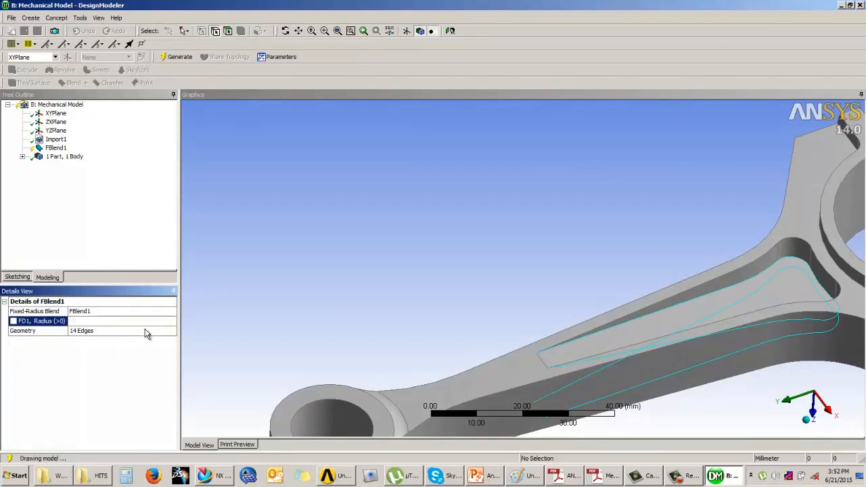
middle_drag(419, 287, 178, 151)
click(177, 57)
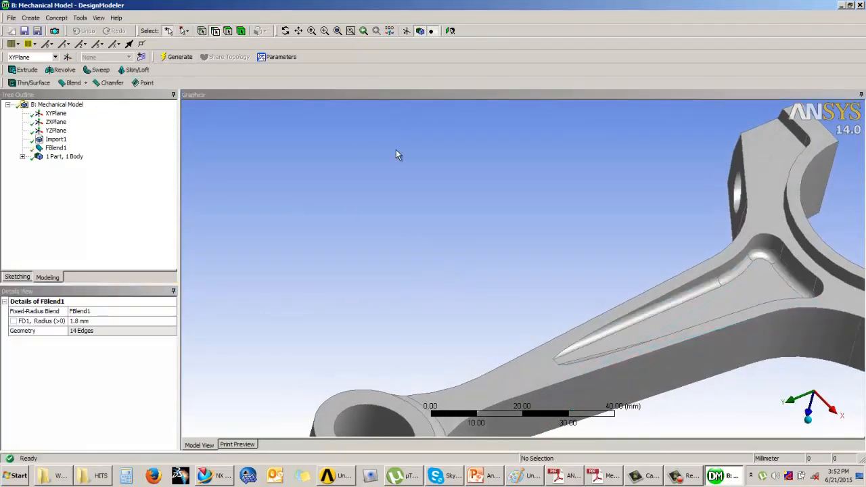
Start another fixed-radius blend and apply the 10 inner edges of the curved ledges around the big end on both sides.
middle_drag(700, 271, 292, 175)
click(73, 82)
click(83, 95)
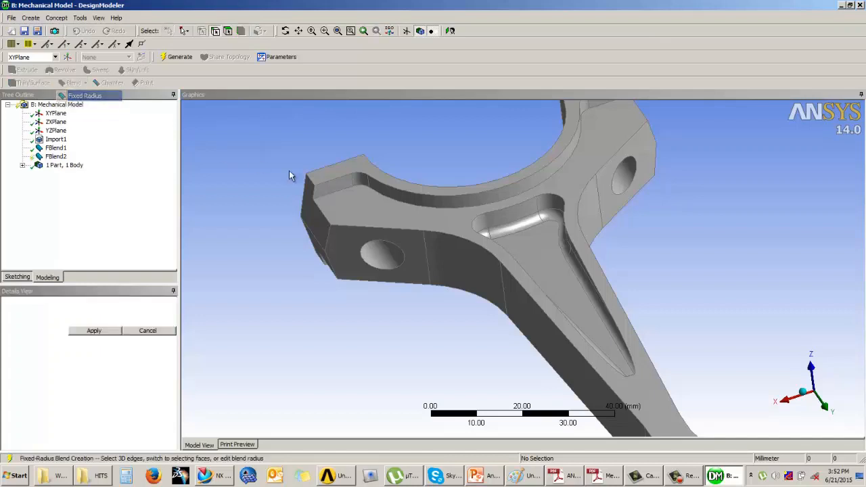
click(358, 189)
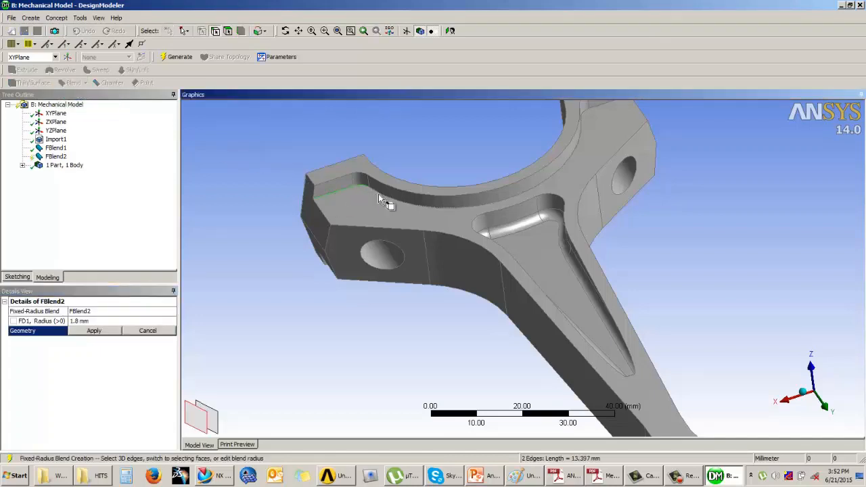
click(102, 330)
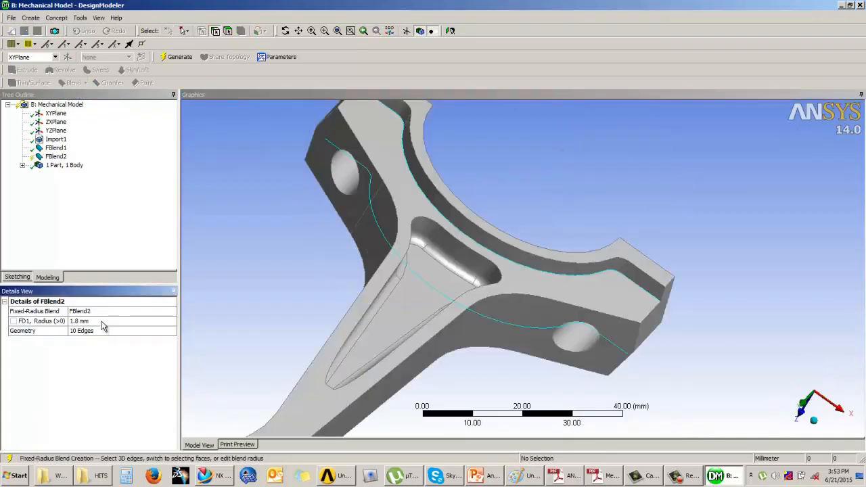
Set the big-end ledge blend's radius to 1 mm and generate it.
click(106, 321)
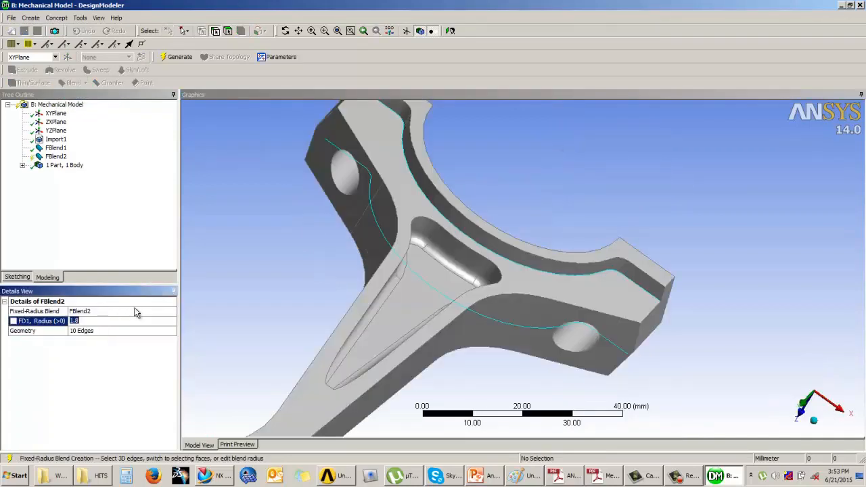
click(172, 58)
middle_drag(612, 192, 748, 387)
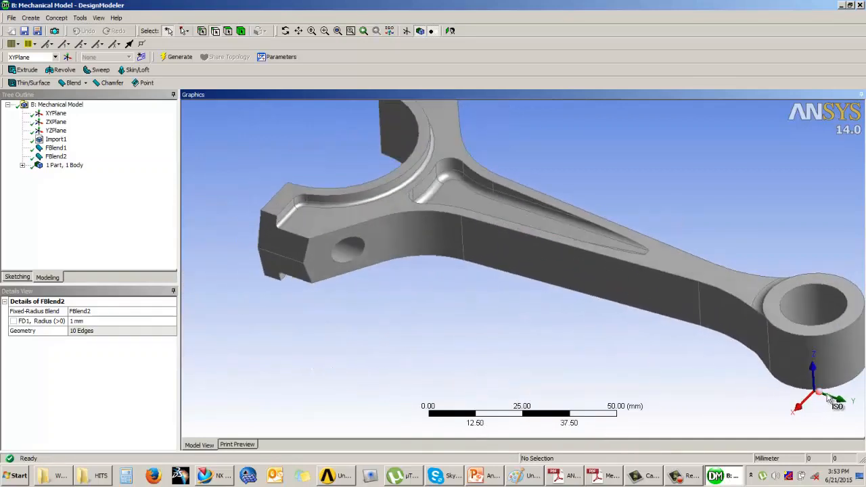
middle_drag(559, 283, 557, 198)
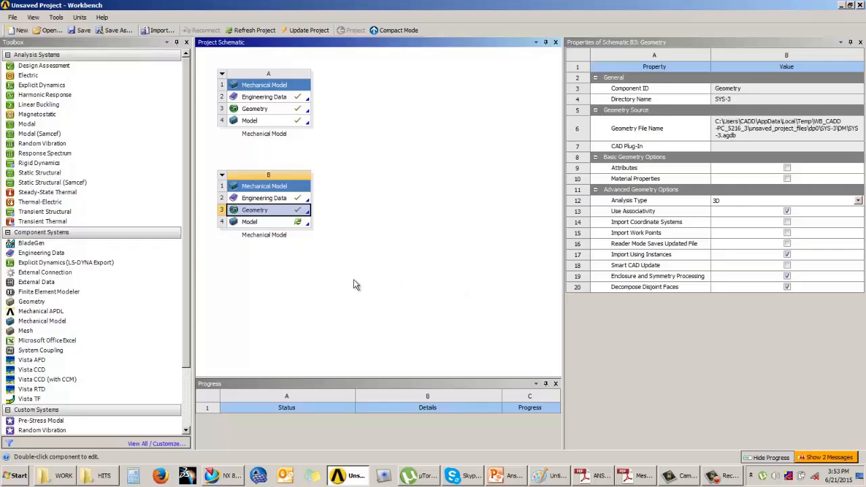
Open the Model component of system B from Workbench and update the mesh with the default settings.
double_click(268, 223)
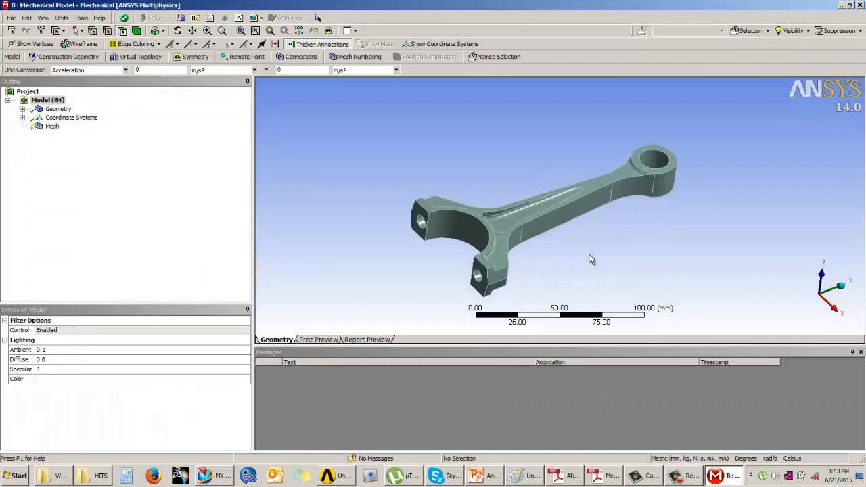
middle_drag(590, 257, 477, 245)
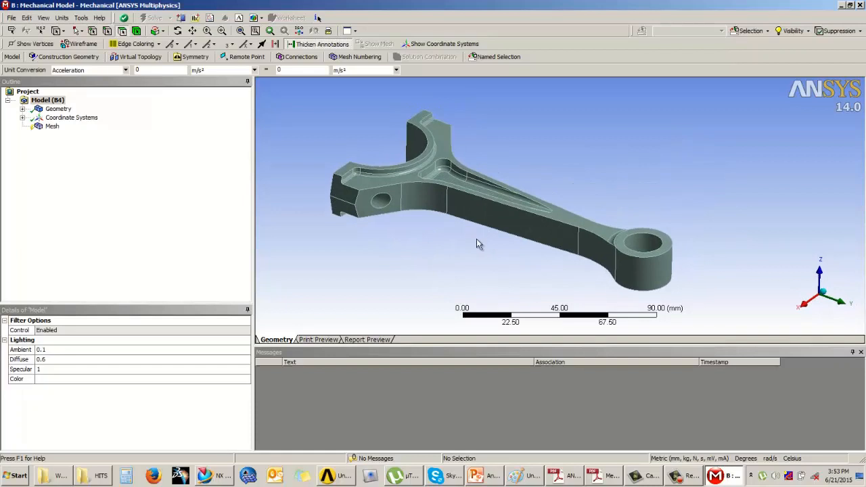
click(52, 128)
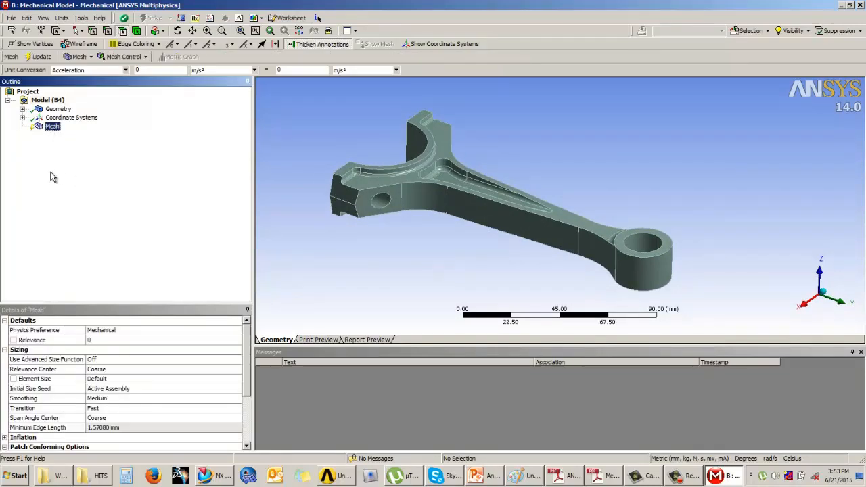
click(40, 57)
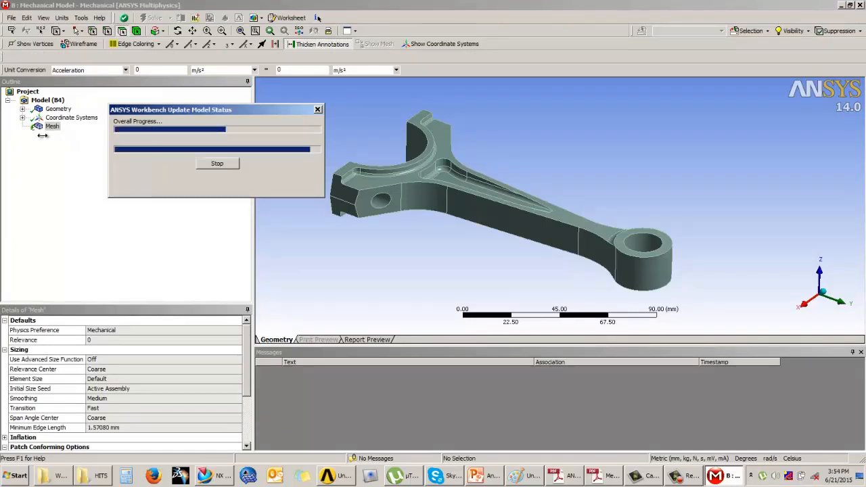
Set the global mesh element size to 3 mm and update the connecting rod's mesh.
middle_drag(452, 201, 436, 220)
scroll(449, 206, up, 8)
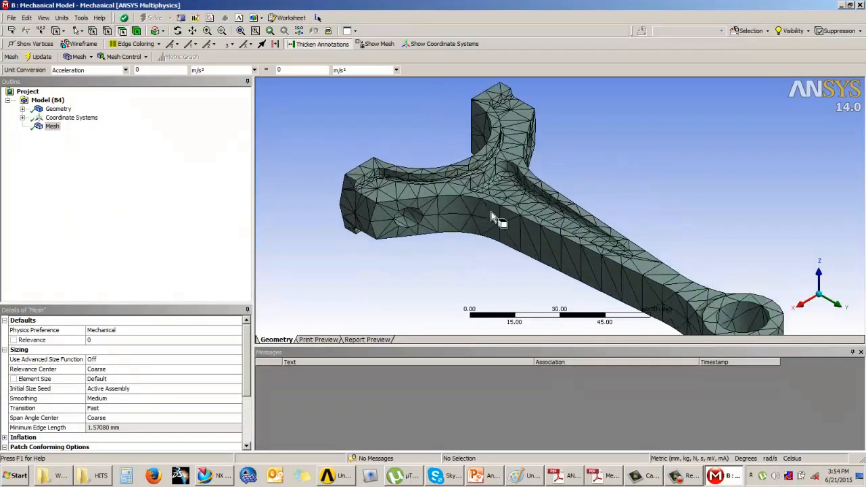
scroll(474, 197, down, 8)
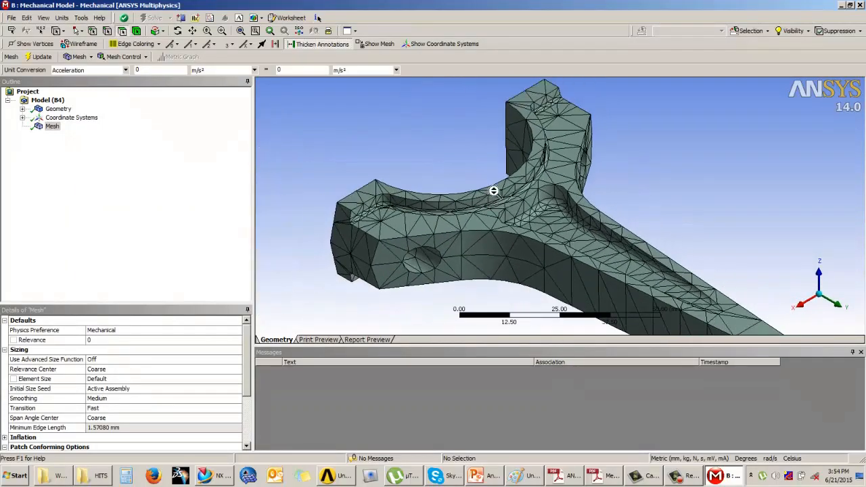
middle_drag(589, 263, 407, 216)
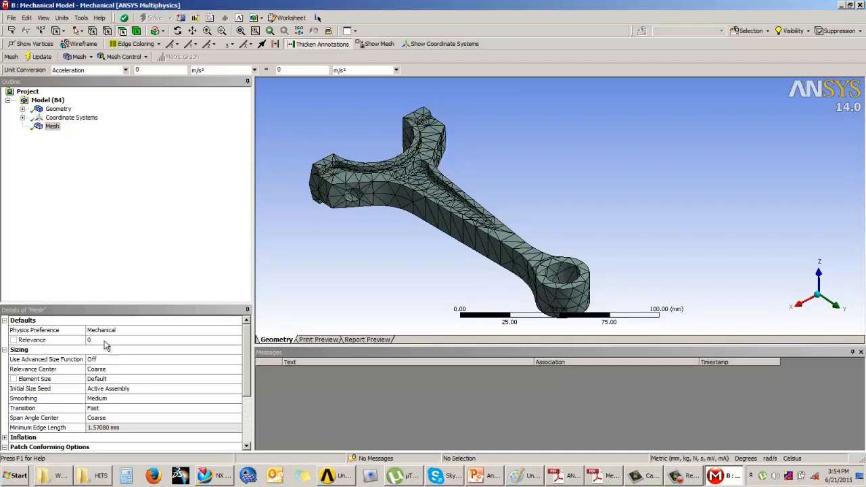
click(105, 379)
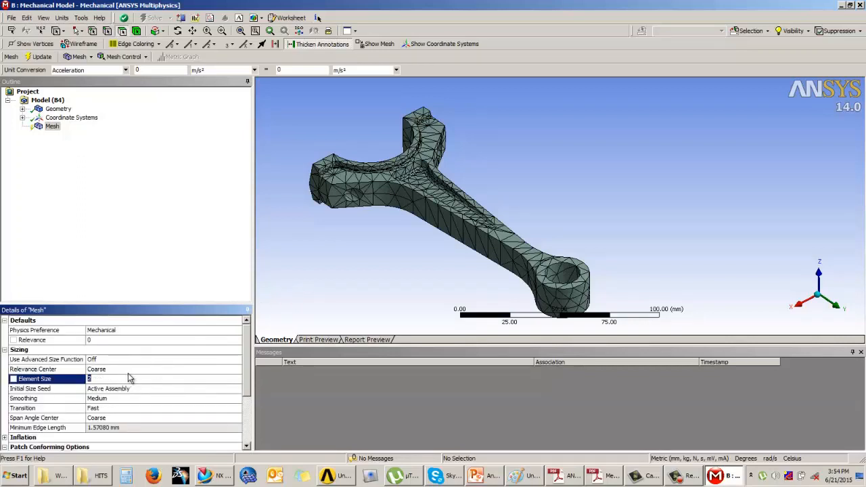
key(Return)
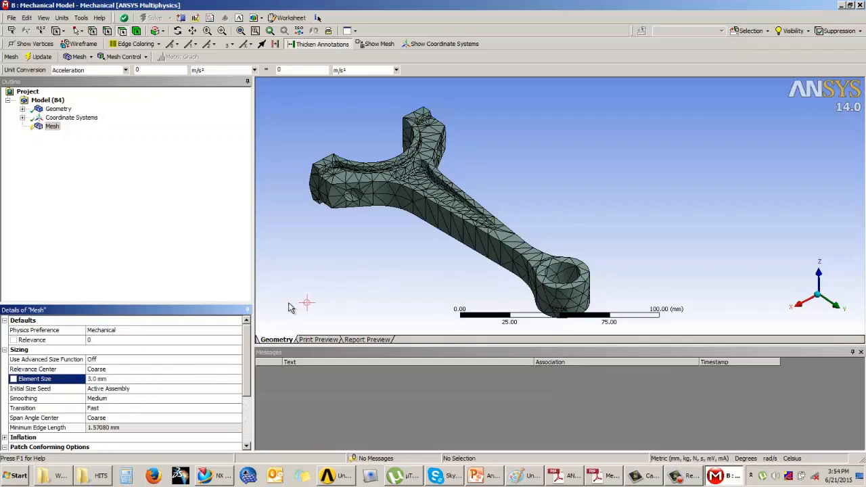
click(291, 303)
click(44, 58)
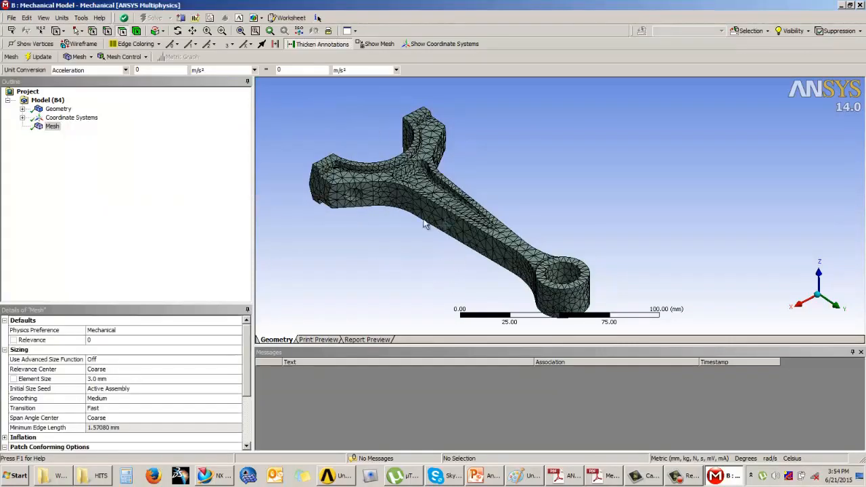
Examine the mesh on the pocket's corner fillet, around the big end and along the shank's side.
middle_drag(417, 212, 377, 189)
scroll(473, 243, up, 10)
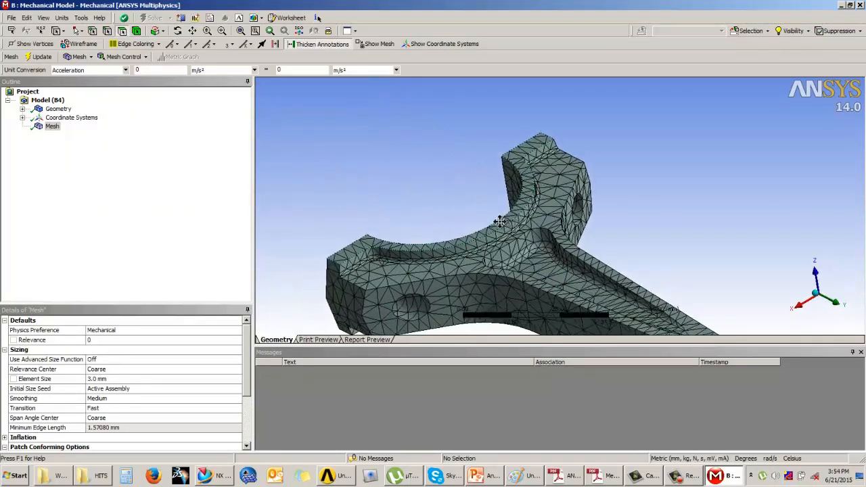
scroll(471, 247, up, 2)
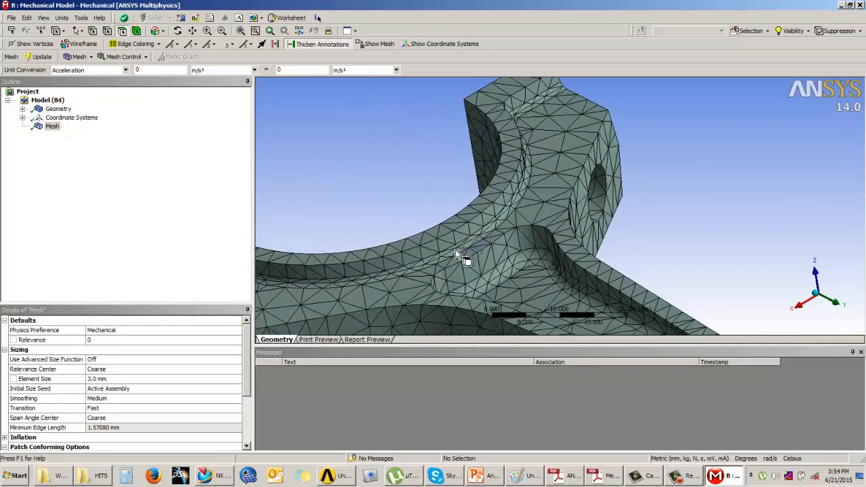
click(530, 260)
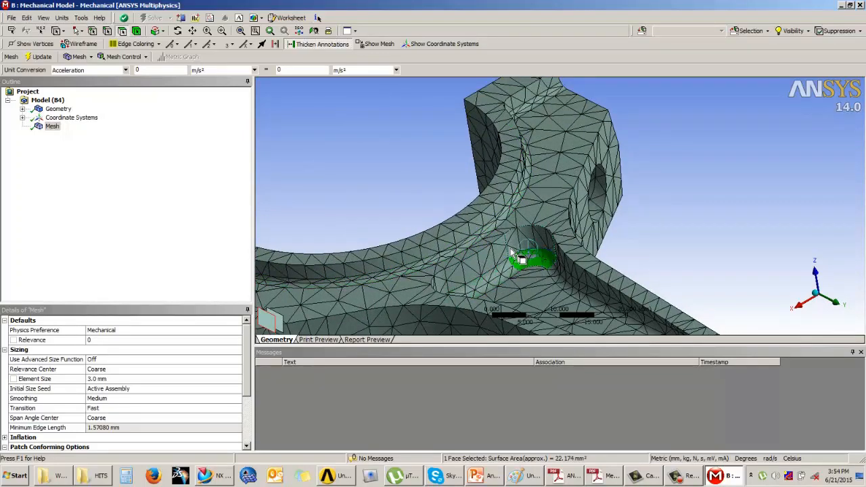
click(415, 174)
middle_drag(457, 189, 614, 213)
scroll(567, 221, up, 4)
middle_drag(544, 199, 509, 260)
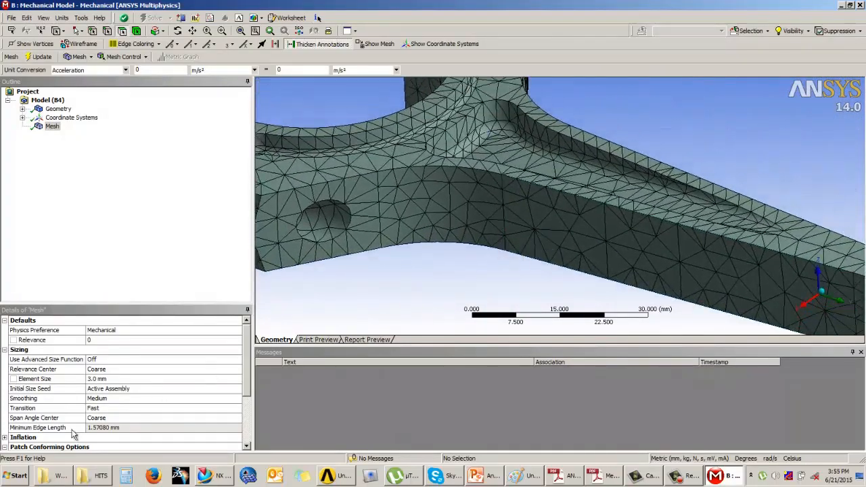
Check the mesh on the big-end ledge fillet and set the global element size to 1 mm.
click(107, 380)
click(333, 313)
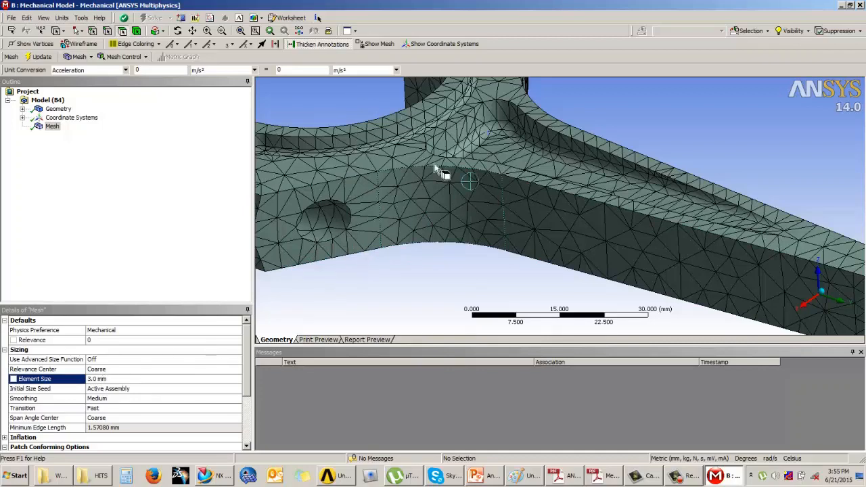
scroll(444, 266, down, 1)
scroll(446, 264, down, 1)
scroll(455, 259, up, 1)
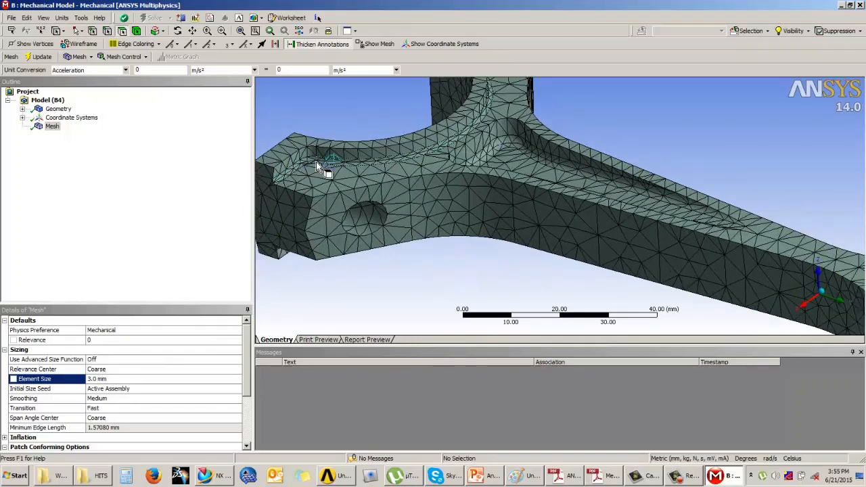
click(359, 167)
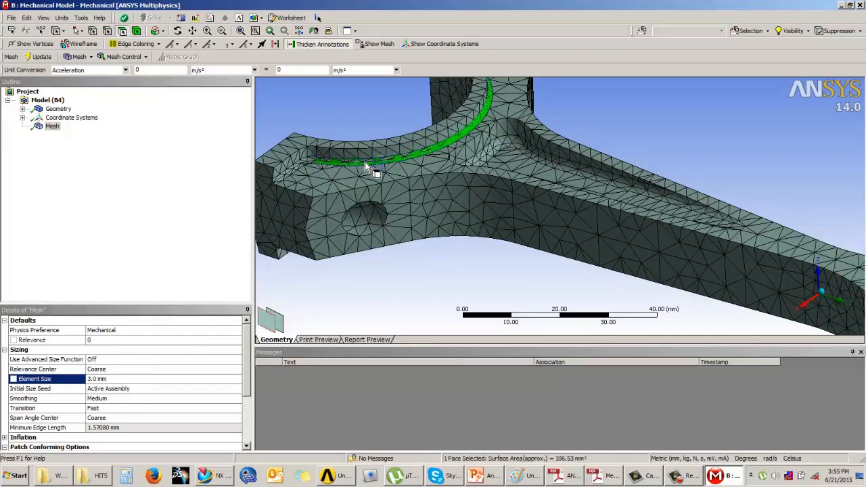
click(400, 277)
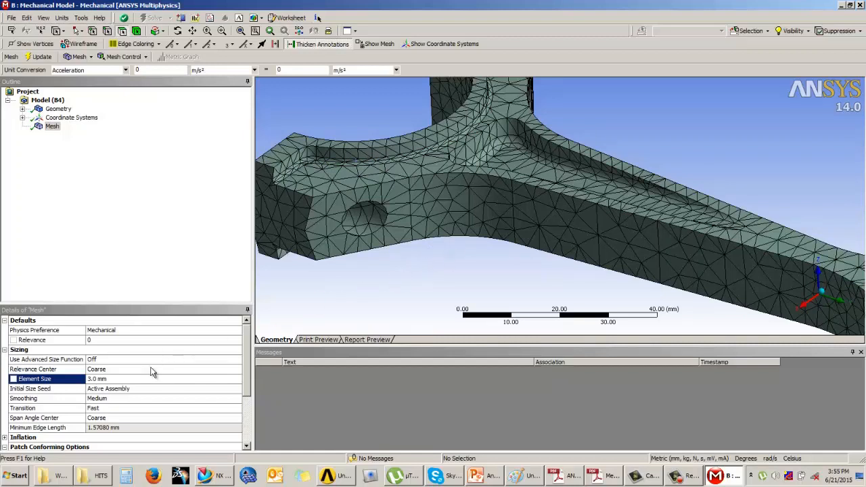
click(127, 380)
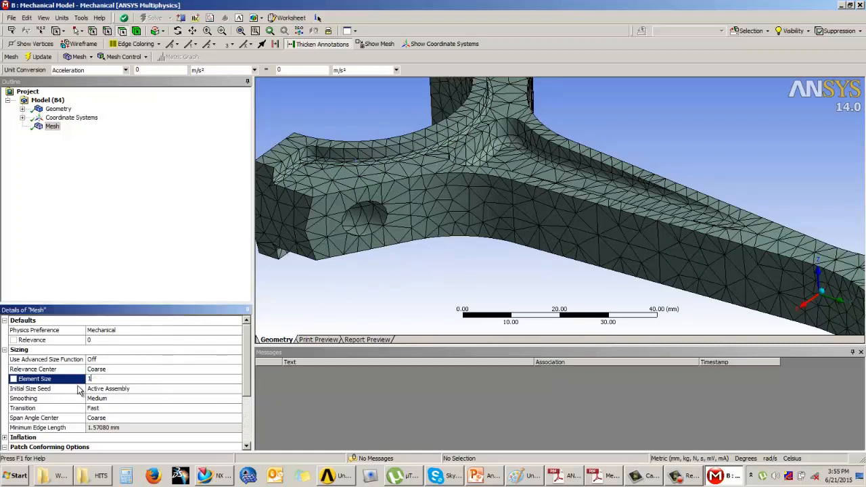
scroll(96, 418, down, 1)
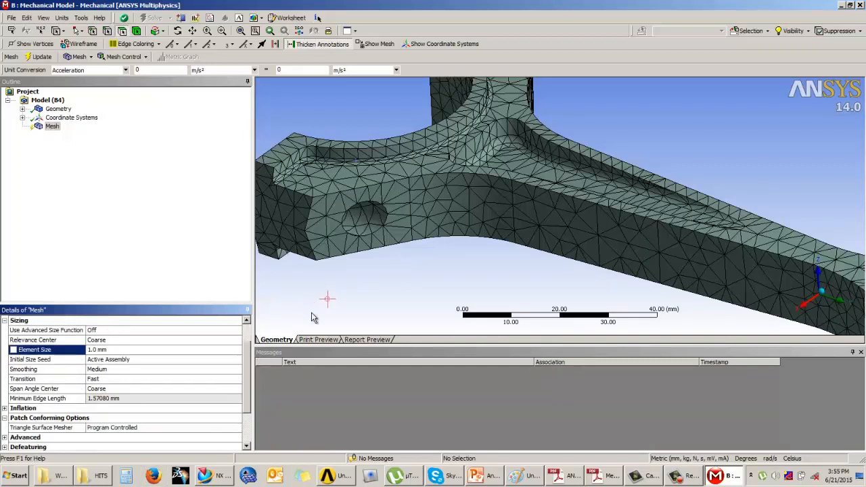
Update the connecting rod's mesh with the 1 mm element size and inspect the big end and shank.
click(41, 56)
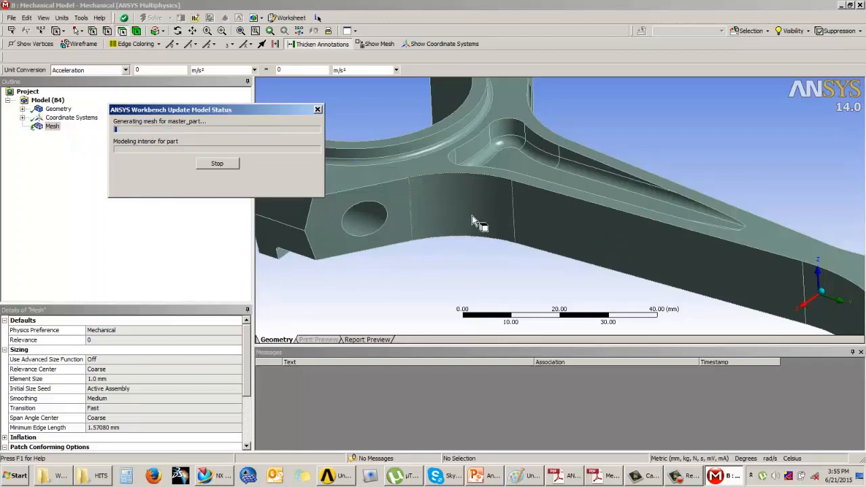
middle_drag(450, 264, 478, 210)
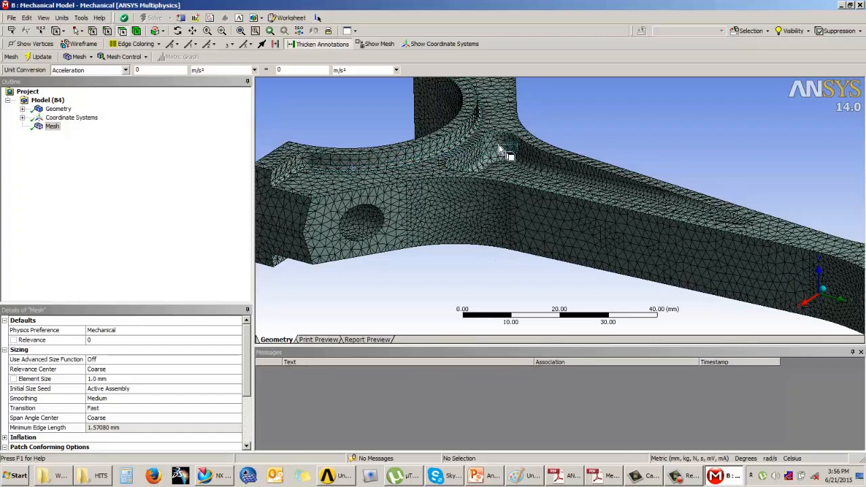
middle_drag(387, 215, 585, 217)
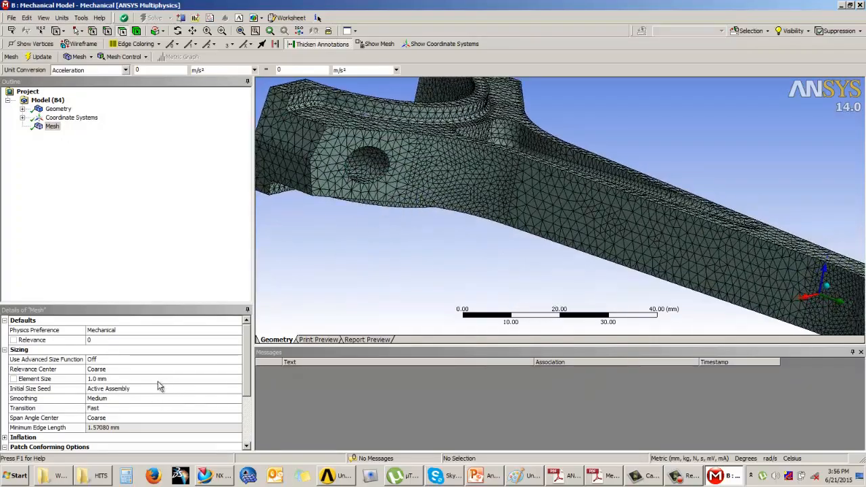
Reset the global element size to Default, update the mesh and inspect the coarse result on the rod.
click(164, 379)
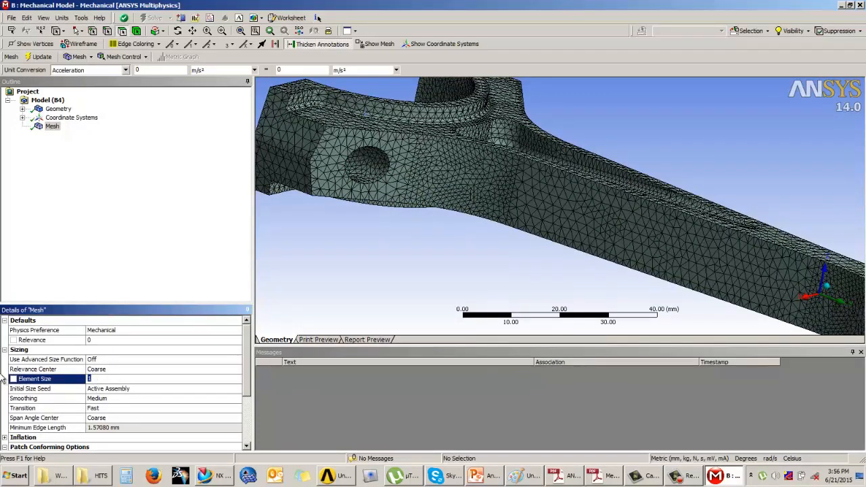
key(Return)
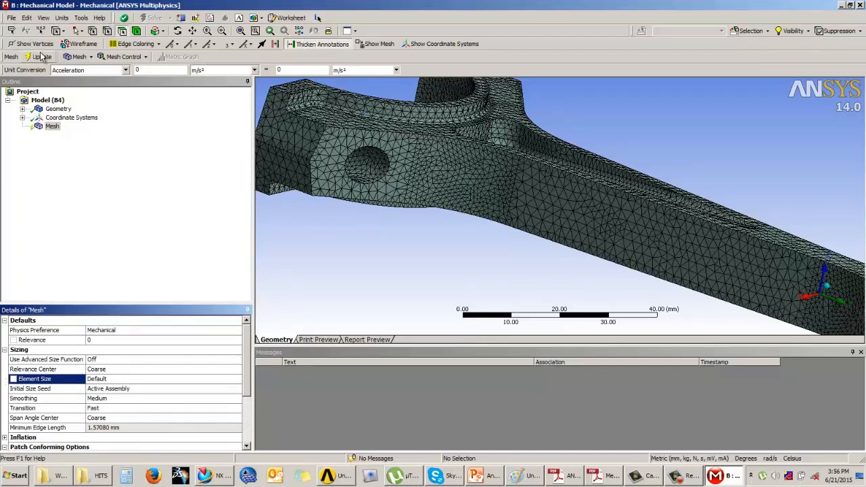
click(105, 90)
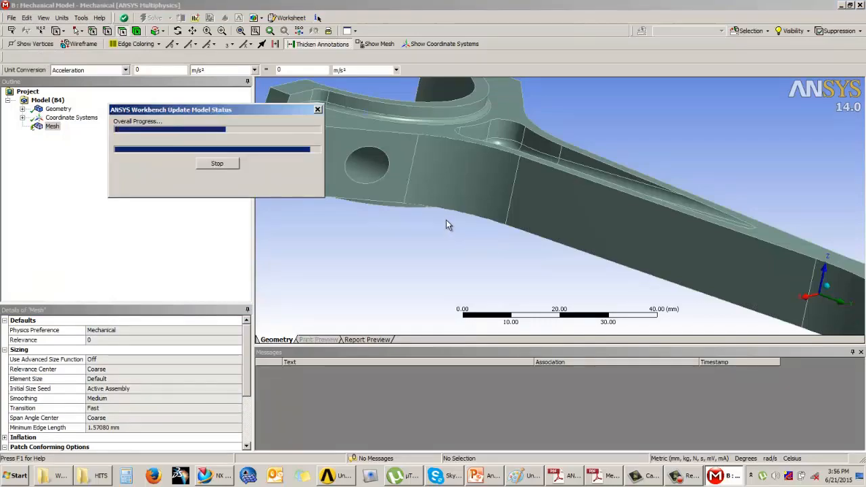
middle_drag(405, 171, 435, 222)
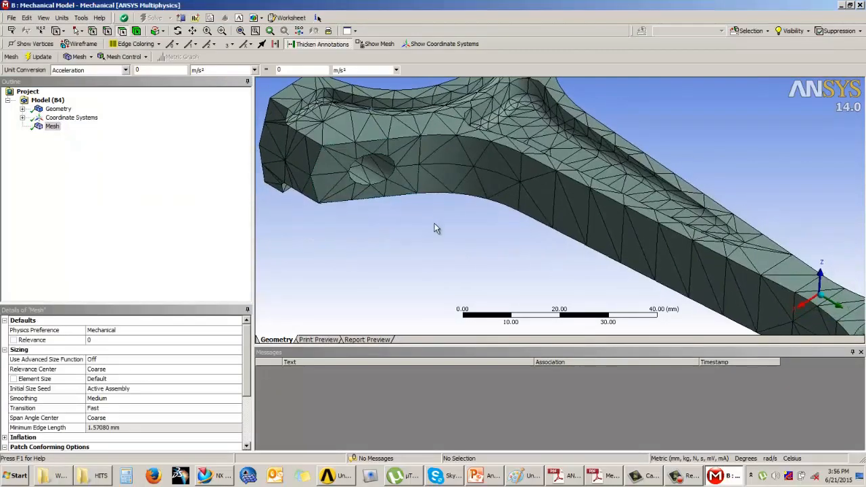
scroll(436, 226, down, 4)
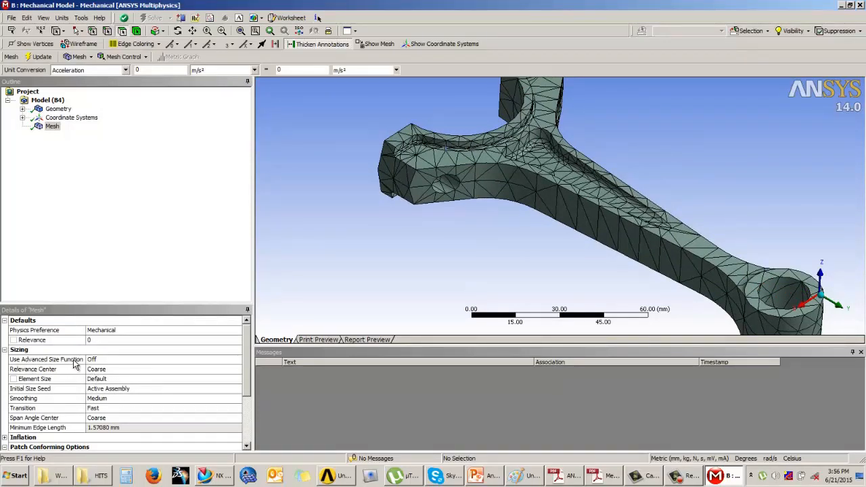
Set the advanced size function to On: Proximity and Curvature and review the sizing settings it adds.
click(100, 361)
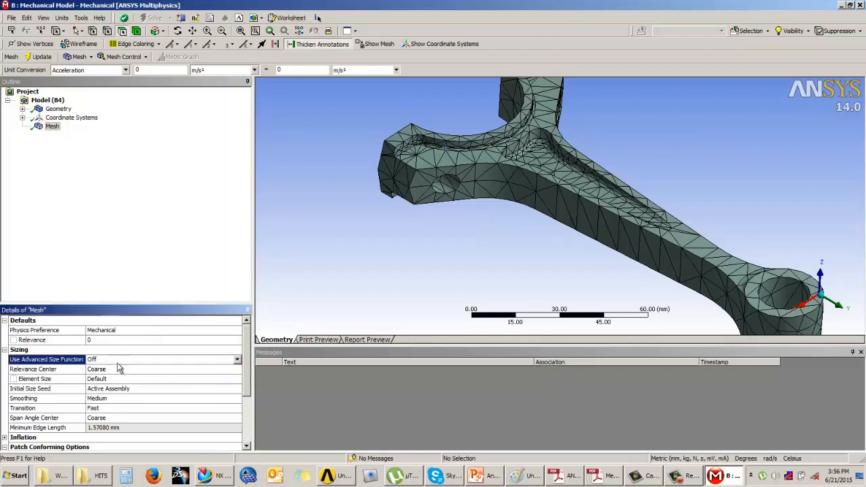
click(237, 359)
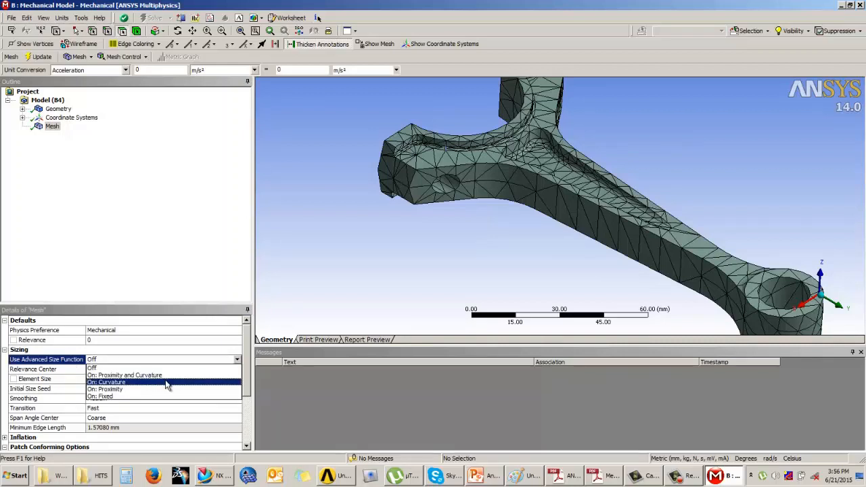
click(127, 375)
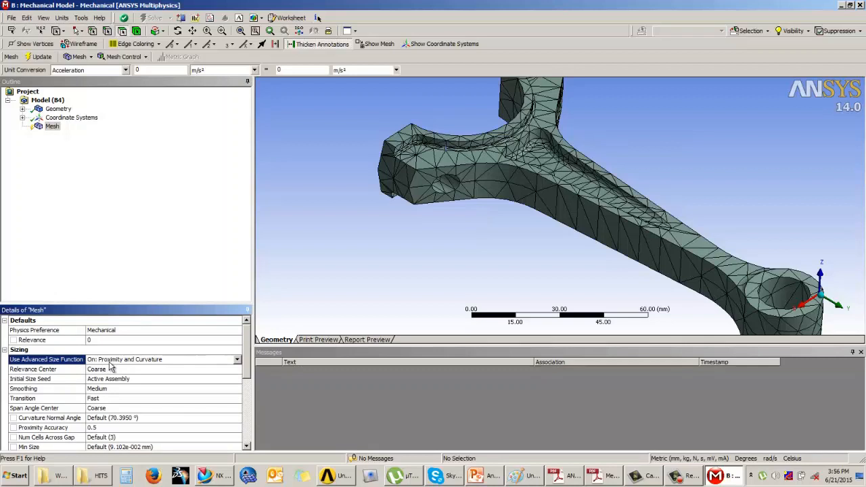
scroll(249, 359, down, 2)
scroll(251, 364, down, 1)
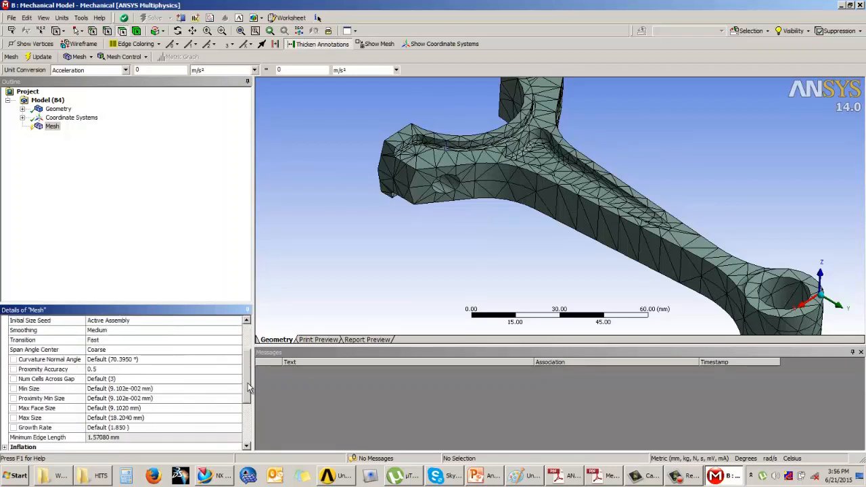
drag(249, 388, 250, 356)
Turn the advanced size function off to compare the sizing settings, and return it to On: Proximity and Curvature.
click(237, 359)
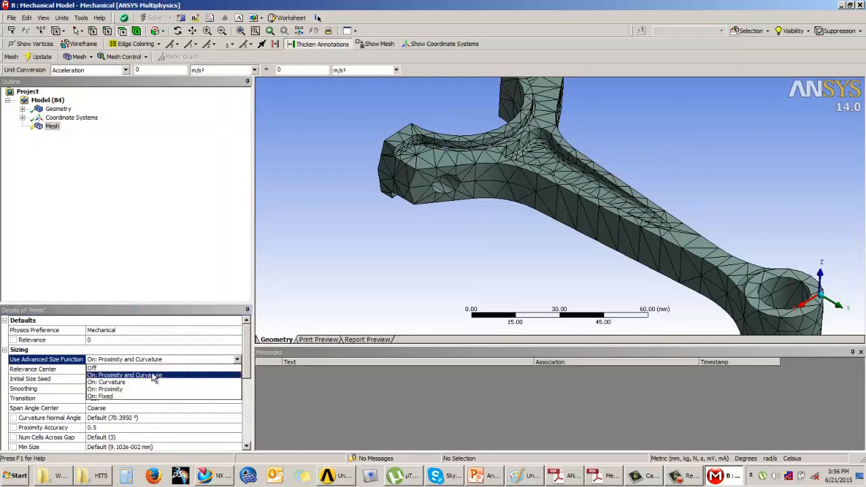
click(98, 369)
scroll(26, 362, down, 2)
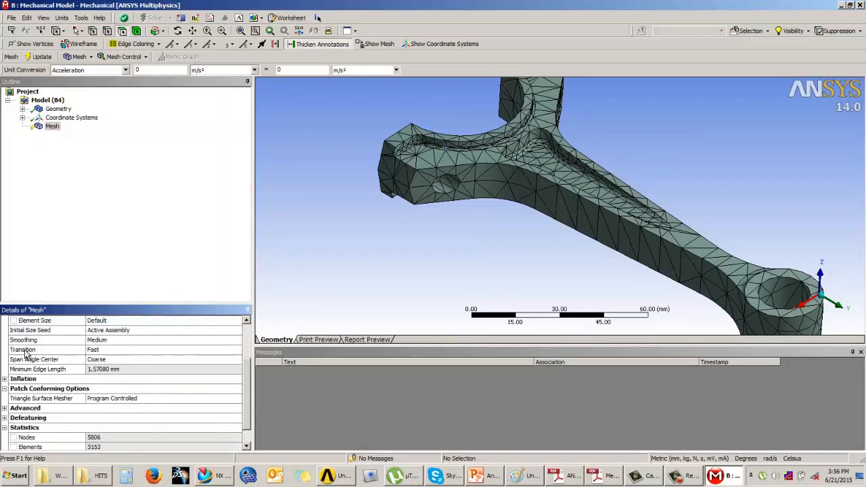
drag(249, 395, 250, 362)
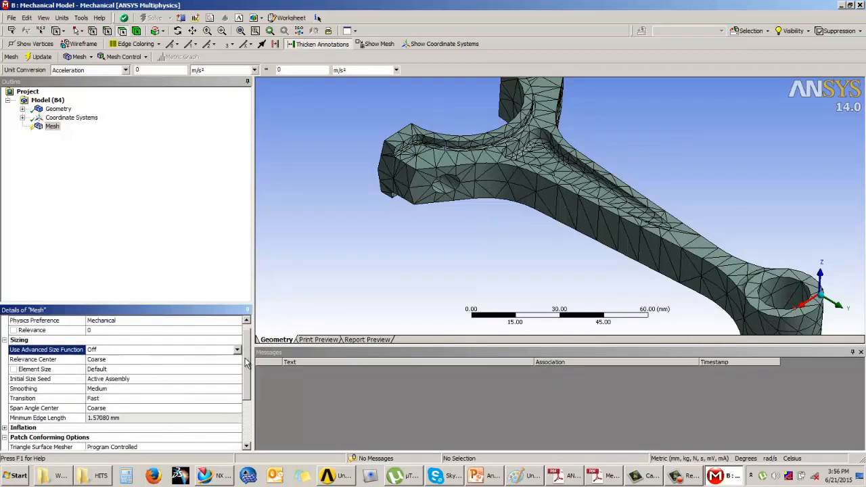
click(236, 350)
click(127, 366)
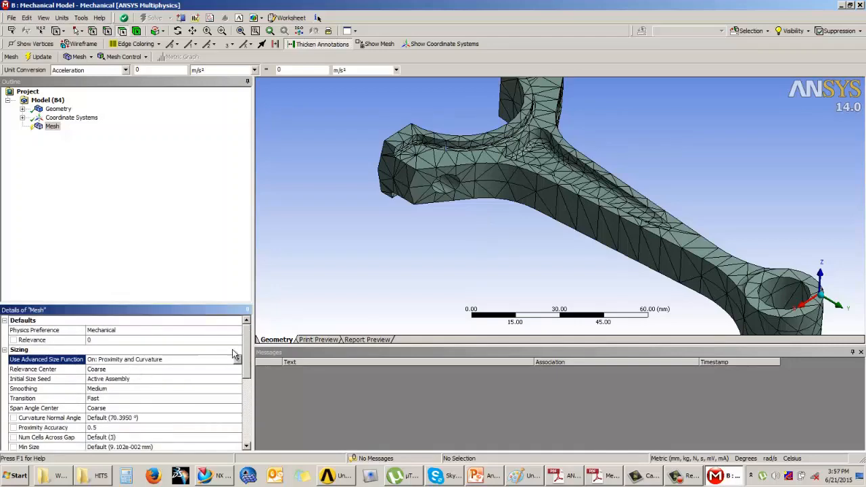
scroll(248, 348, down, 2)
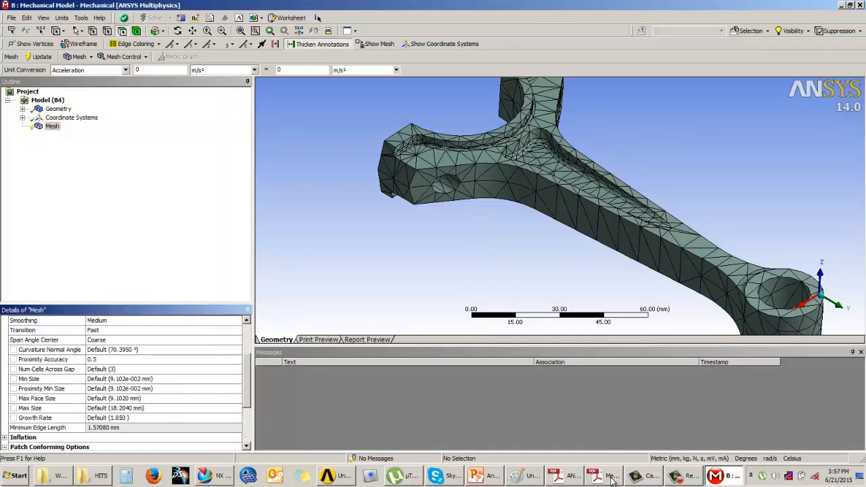
Switch to the PowerPoint presentation, read the Proximity and Curvature slide and return to Mechanical.
click(484, 476)
scroll(526, 325, up, 1)
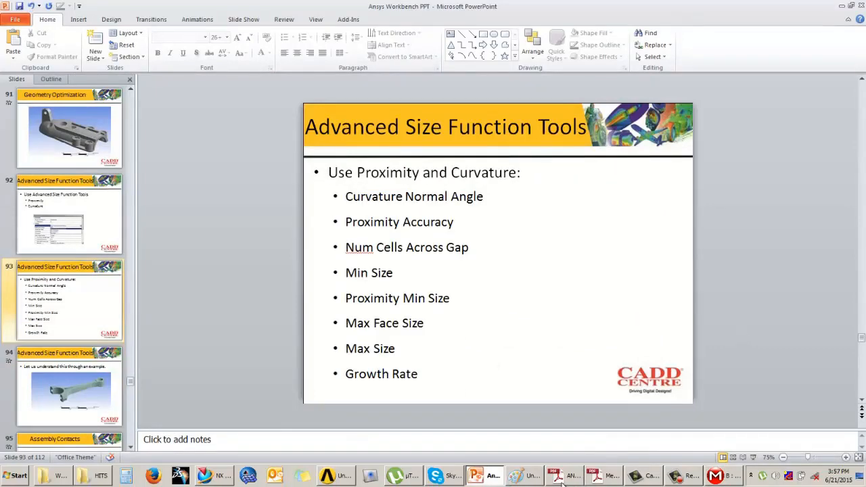
click(717, 476)
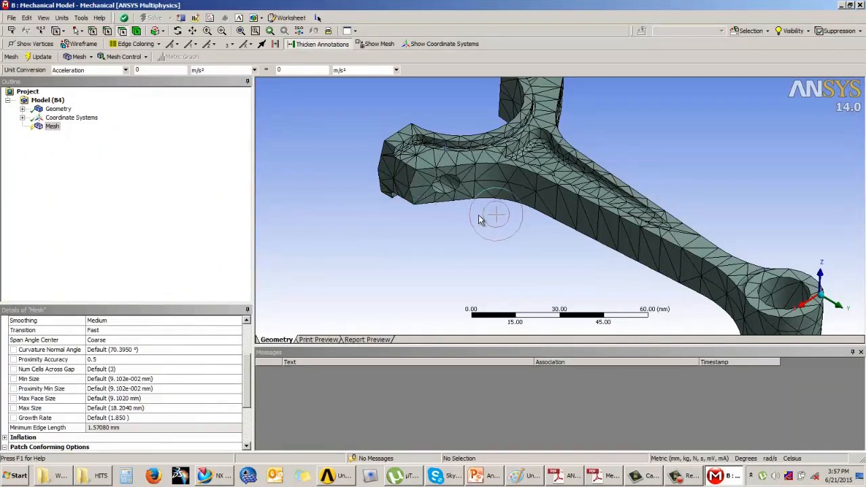
Review the whole rod's mesh alongside the curvature, proximity and minimum and maximum size settings.
scroll(473, 218, down, 2)
scroll(495, 216, down, 1)
mouse_move(560, 250)
middle_down()
mouse_move(562, 240)
mouse_move(576, 248)
middle_up()
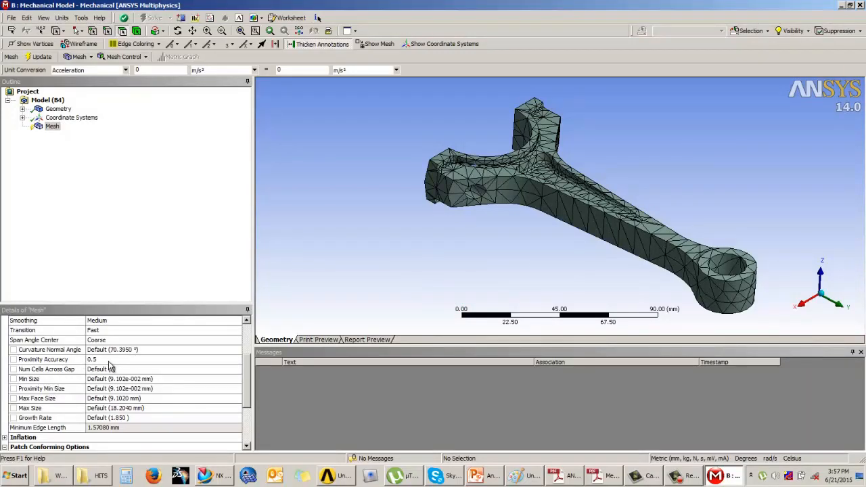
mouse_move(248, 372)
mouse_down()
mouse_move(250, 350)
mouse_move(250, 357)
mouse_up()
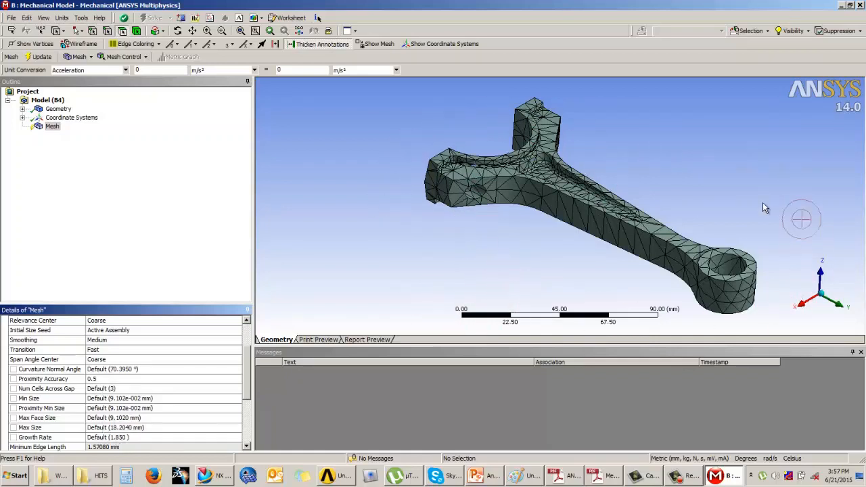
scroll(246, 378, up, 2)
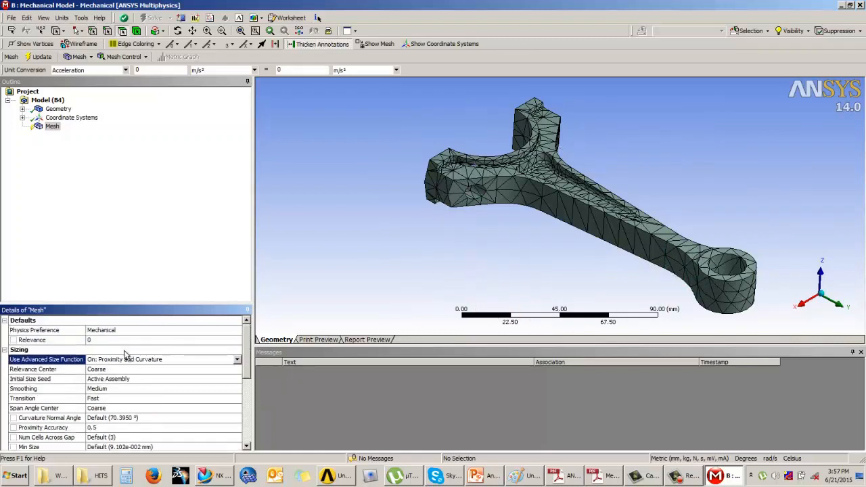
drag(247, 346, 247, 377)
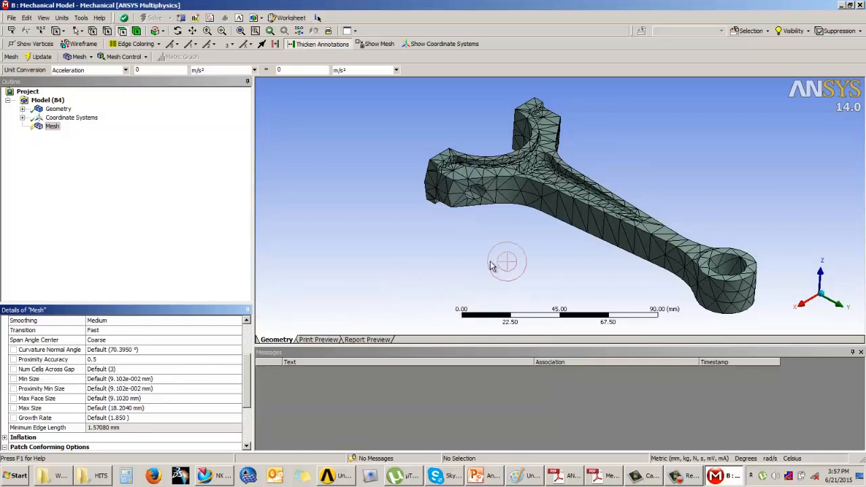
Examine the rod's pocket and shank, selecting the big end's curved ledge face and the small end's ring face.
middle_drag(518, 212, 472, 249)
scroll(524, 227, up, 2)
scroll(472, 250, up, 3)
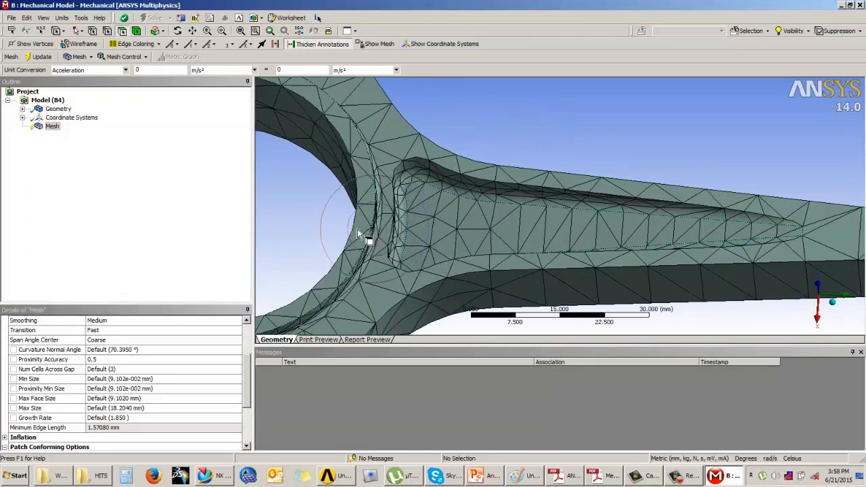
click(356, 232)
scroll(393, 237, down, 3)
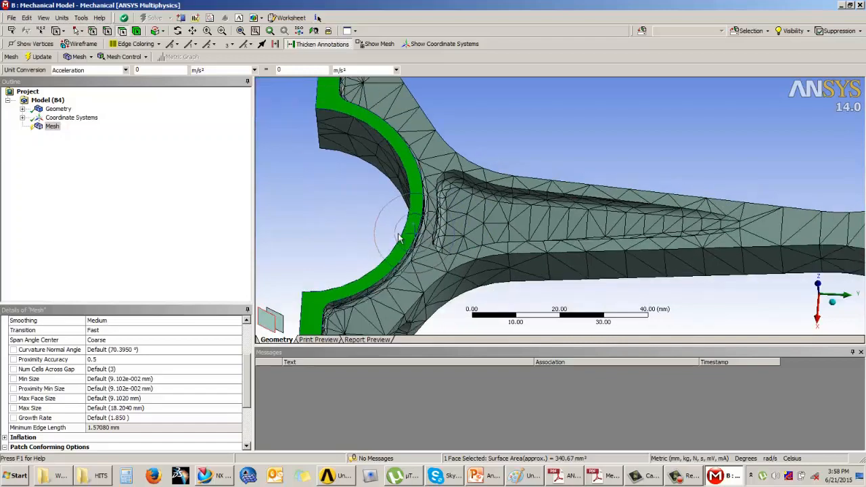
middle_drag(507, 267, 458, 210)
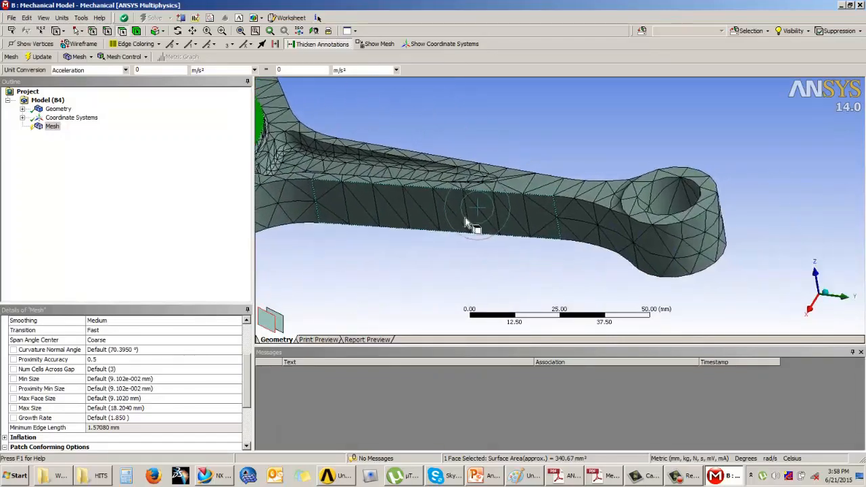
click(704, 207)
scroll(532, 235, down, 2)
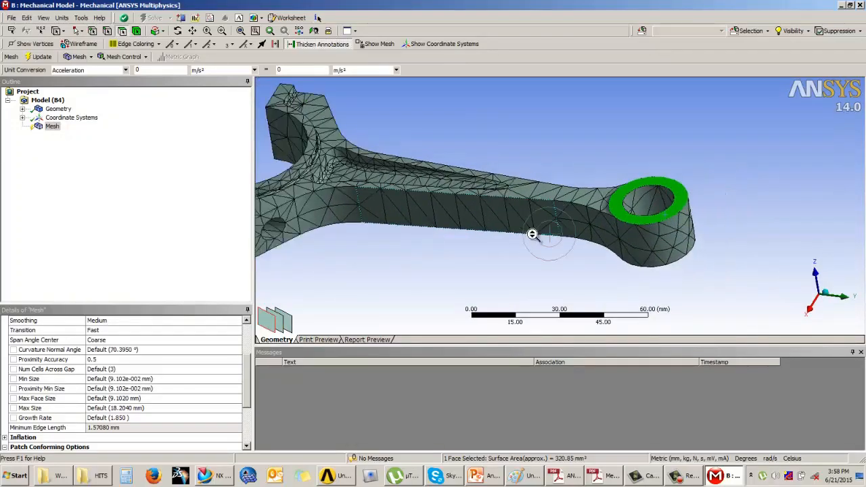
mouse_move(416, 224)
middle_down()
mouse_move(396, 218)
mouse_move(408, 248)
mouse_move(408, 240)
middle_up()
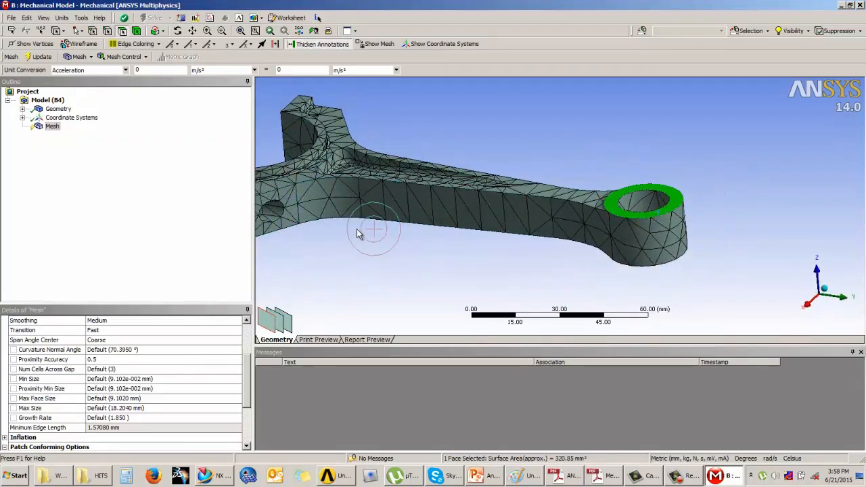
Switch to Paint, clear the old screenshot and sketch a long three-dimensional box with the brush.
click(531, 478)
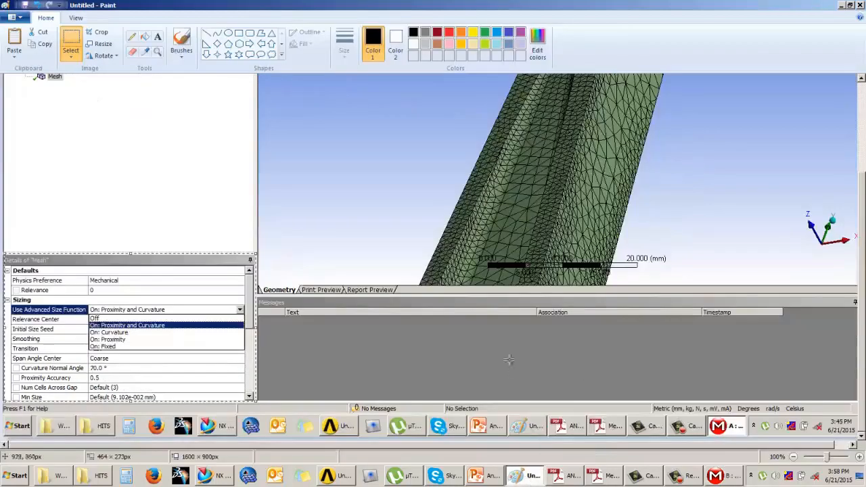
key(Delete)
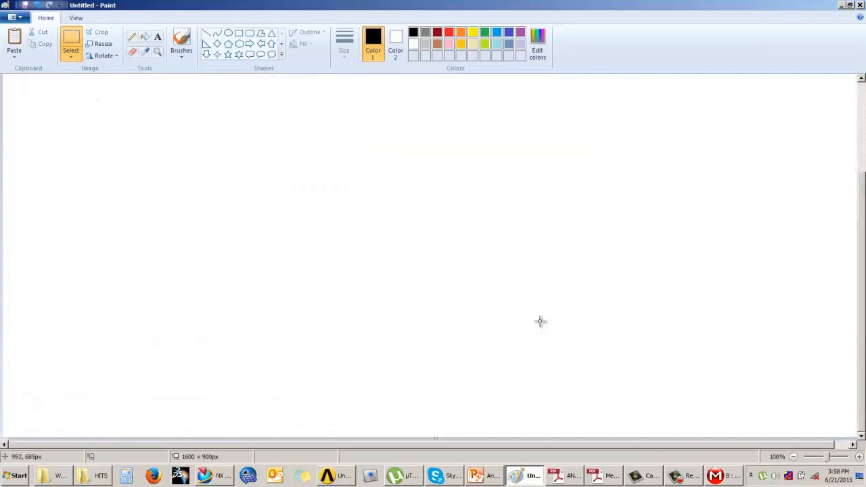
click(181, 41)
drag(185, 196, 379, 113)
mouse_move(402, 145)
mouse_down()
mouse_move(332, 177)
mouse_move(192, 220)
mouse_up()
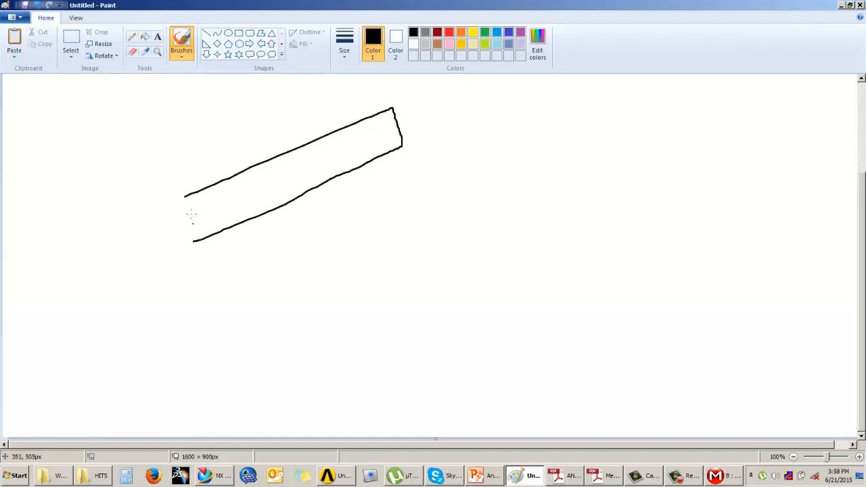
mouse_move(398, 109)
mouse_down()
mouse_move(262, 99)
mouse_move(95, 157)
mouse_move(204, 201)
mouse_up()
drag(94, 230, 185, 254)
Complete the box's near end and sketch a thin three-dimensional slab projecting from it with the brush.
drag(167, 216, 109, 243)
mouse_move(162, 204)
mouse_down()
mouse_move(128, 195)
mouse_move(33, 215)
mouse_move(98, 247)
mouse_up()
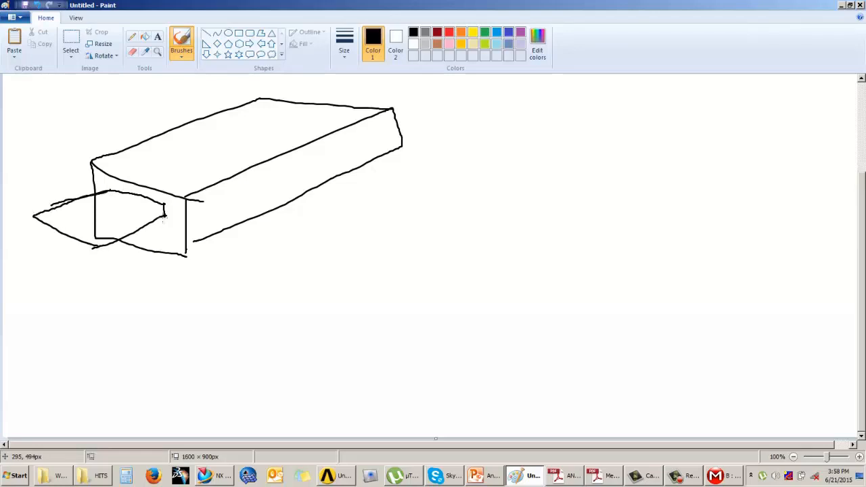
drag(165, 206, 98, 233)
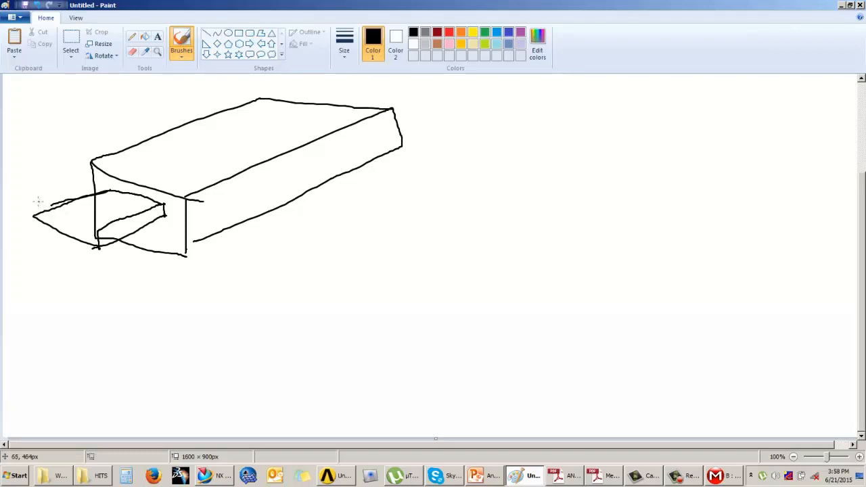
drag(44, 206, 81, 220)
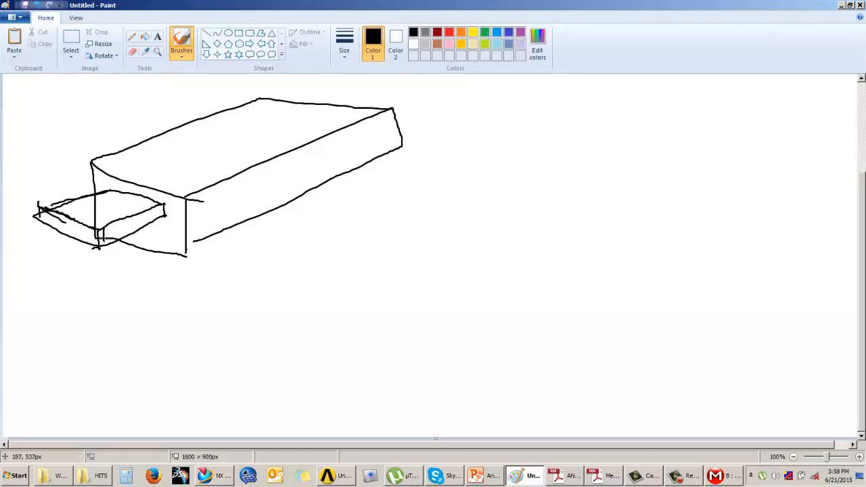
Undo the trial zigzag on the thin slab's side and draw small grid divisions across its thickness at the near corner.
drag(119, 223, 140, 219)
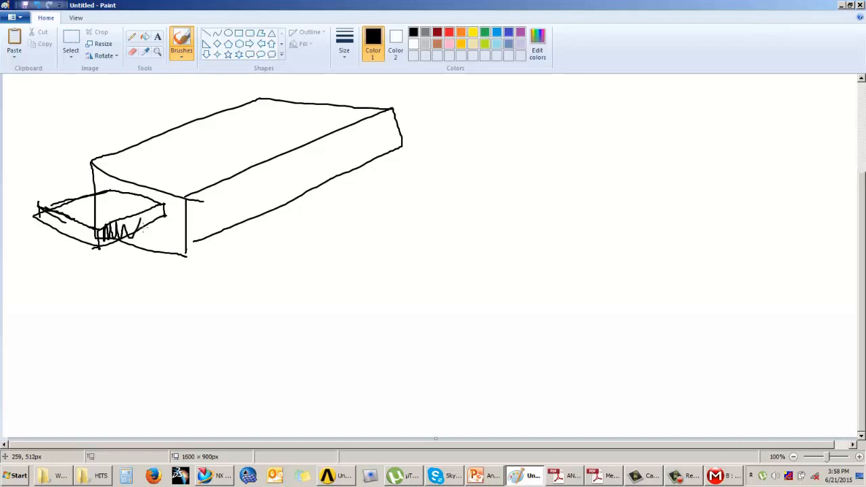
key(ctrl+z)
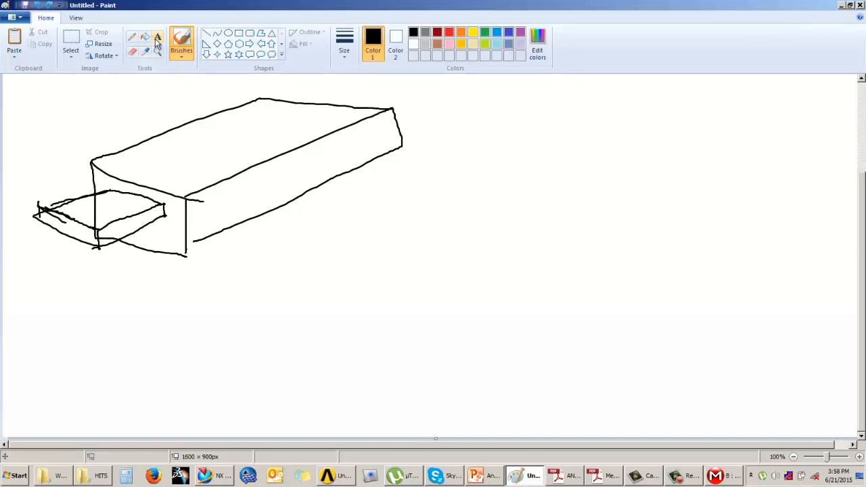
drag(165, 212, 103, 237)
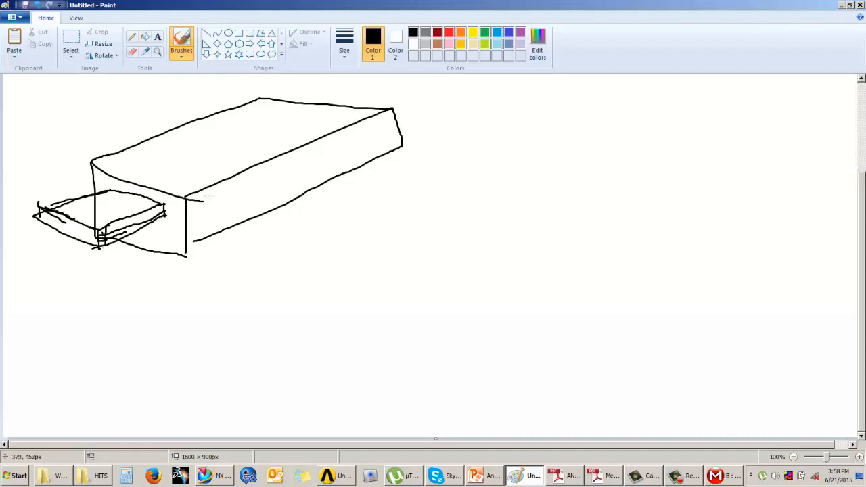
Switch to Mechanical, inspect the mesh's minimum and maximum size settings and clear the ring face selection.
click(731, 477)
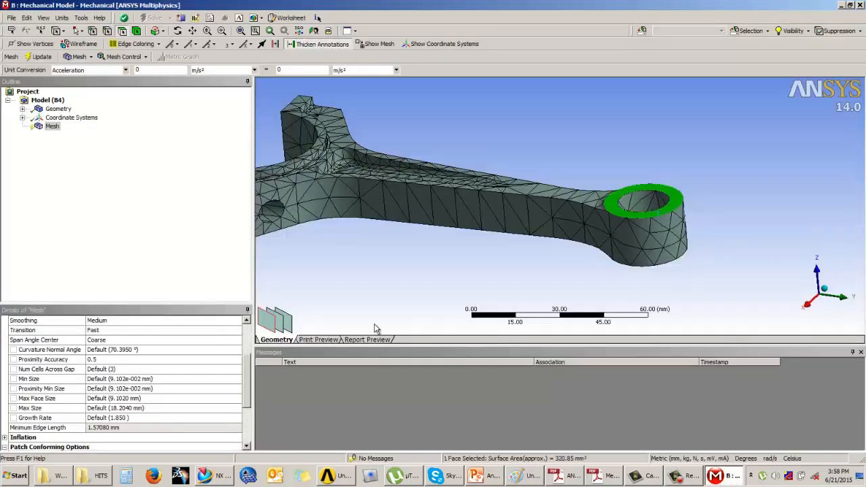
click(106, 379)
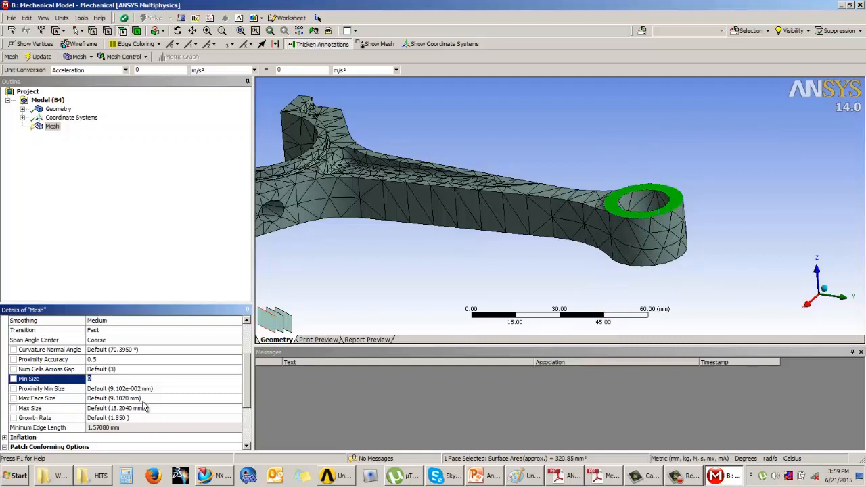
drag(106, 380, 77, 380)
click(335, 288)
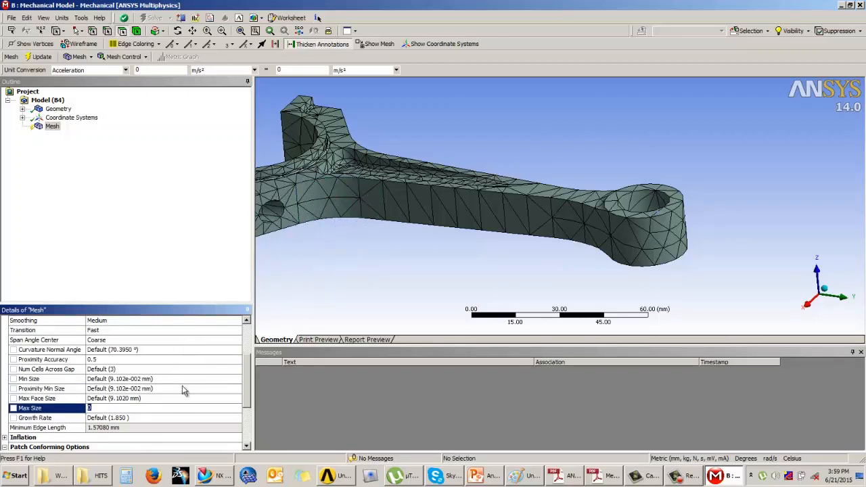
Turn off the mesh's advanced size function and open the single Element Size value.
scroll(247, 373, up, 2)
scroll(248, 359, up, 1)
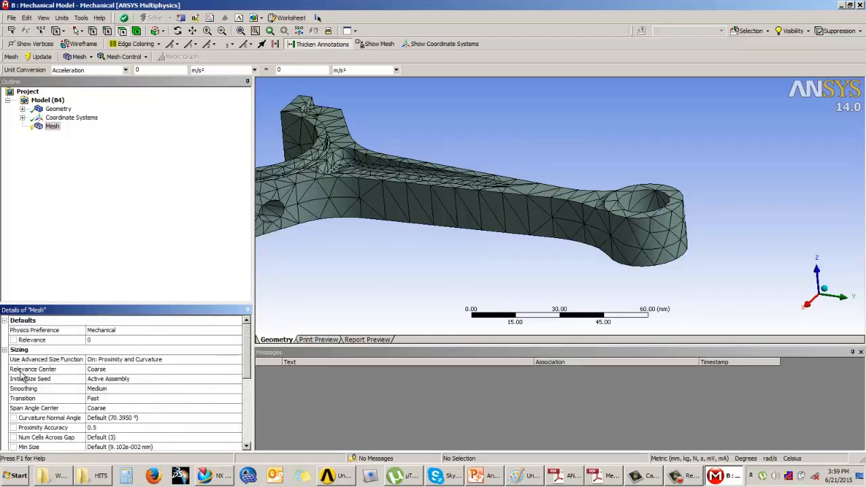
click(237, 362)
click(238, 360)
click(103, 370)
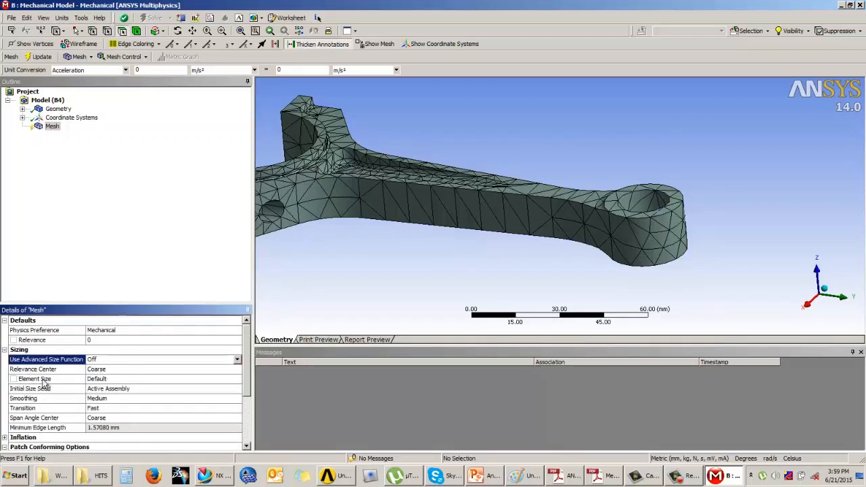
click(103, 381)
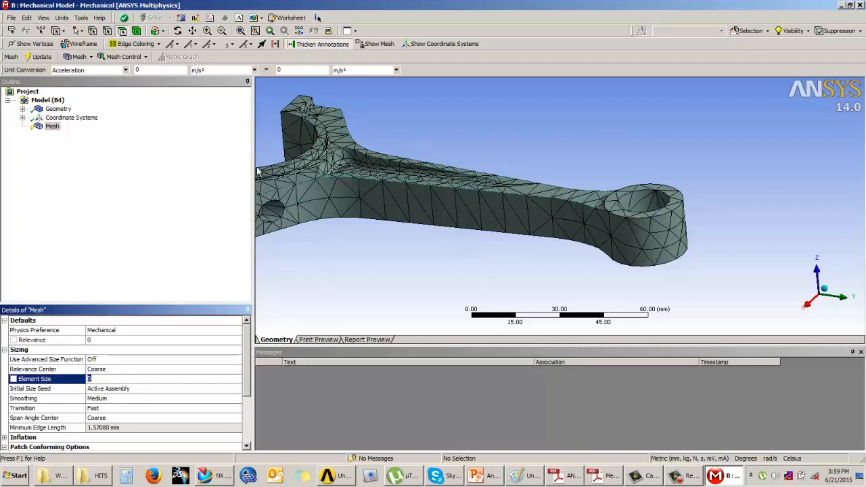
Set the mesh's advanced size function back to Proximity and Curvature and show its size settings.
click(238, 360)
click(237, 360)
click(169, 376)
drag(247, 354, 248, 383)
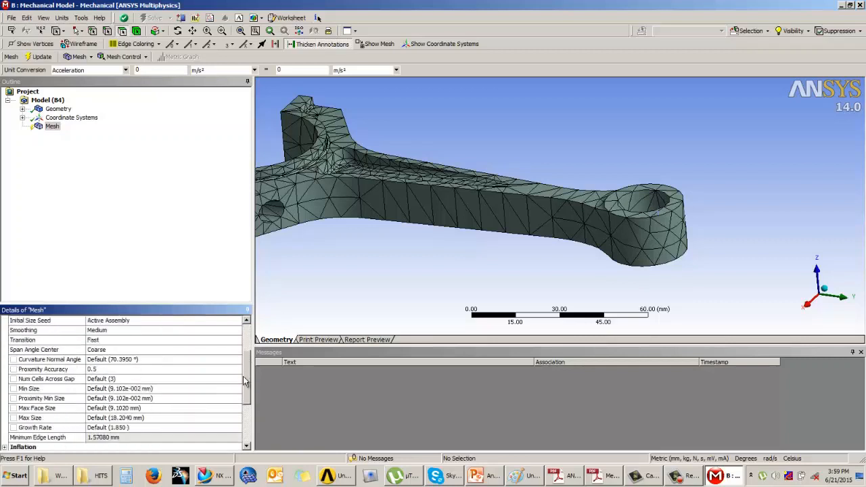
Compare the Min Size and Max Size settings of the Proximity and Curvature function.
click(112, 389)
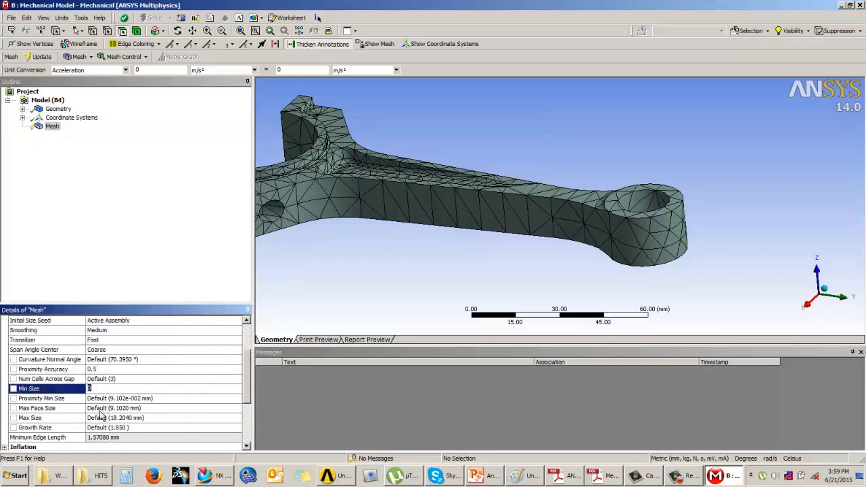
click(101, 418)
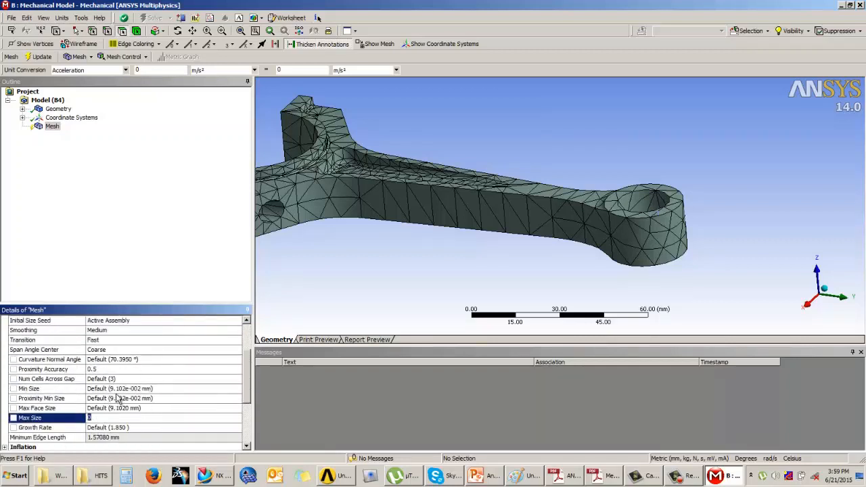
click(121, 389)
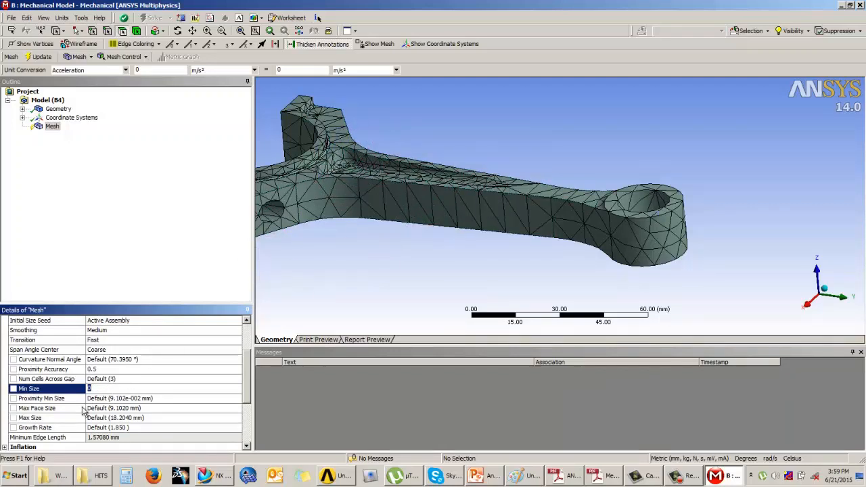
click(101, 418)
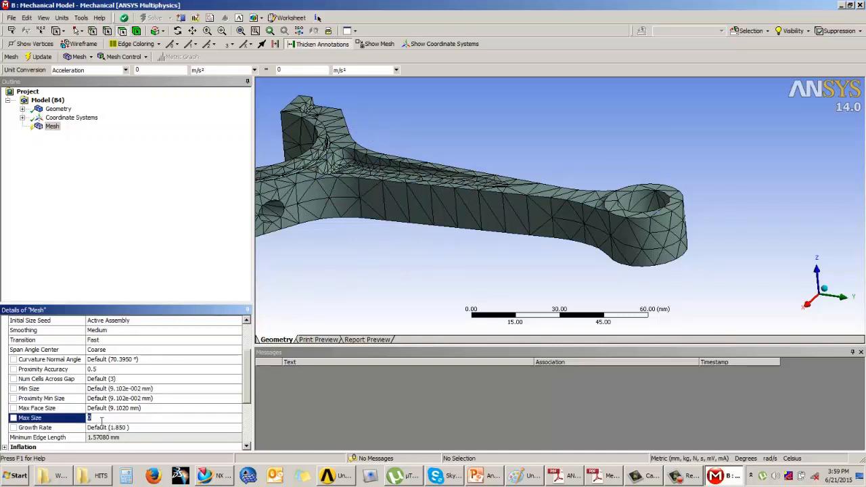
click(326, 298)
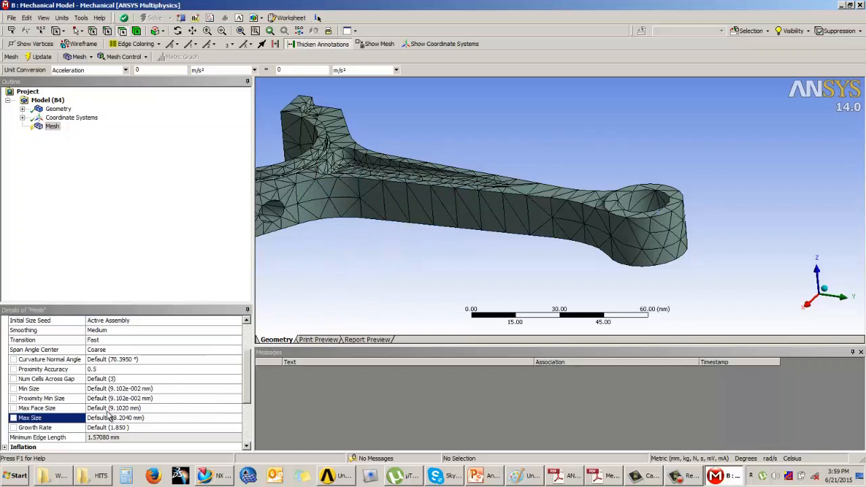
Review the Proximity Min Size, Min Size, Max Face Size and Growth Rate settings of the mesh.
click(120, 398)
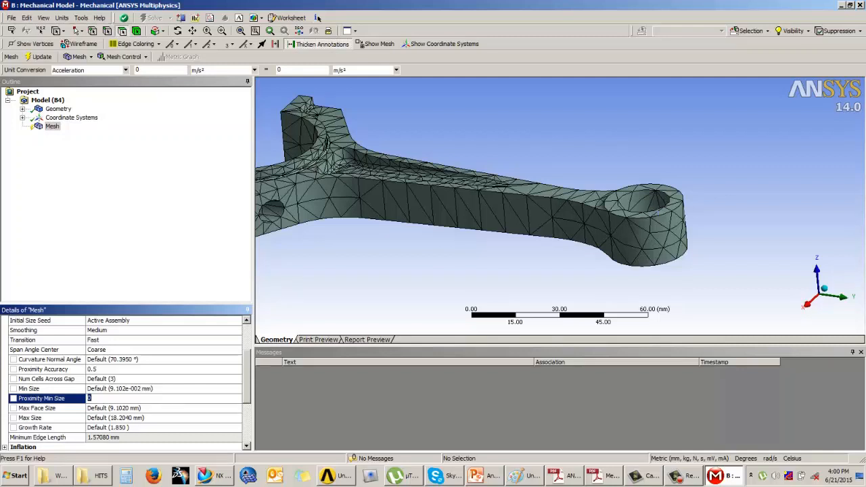
click(105, 389)
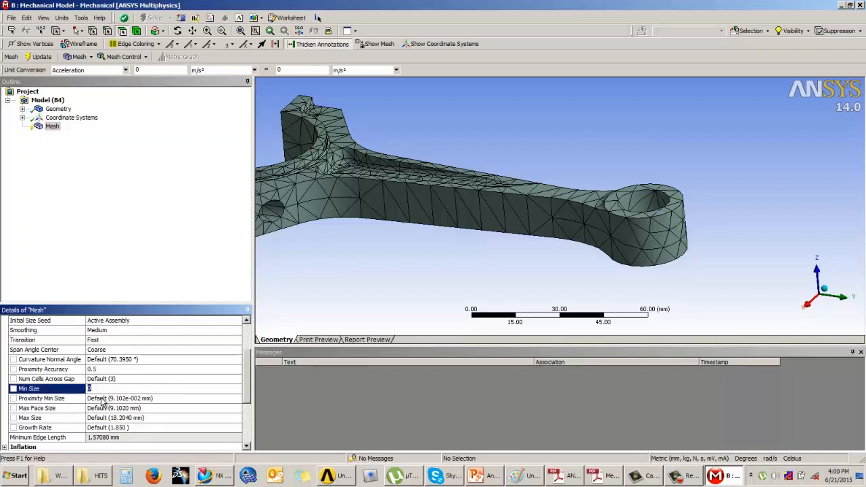
click(103, 399)
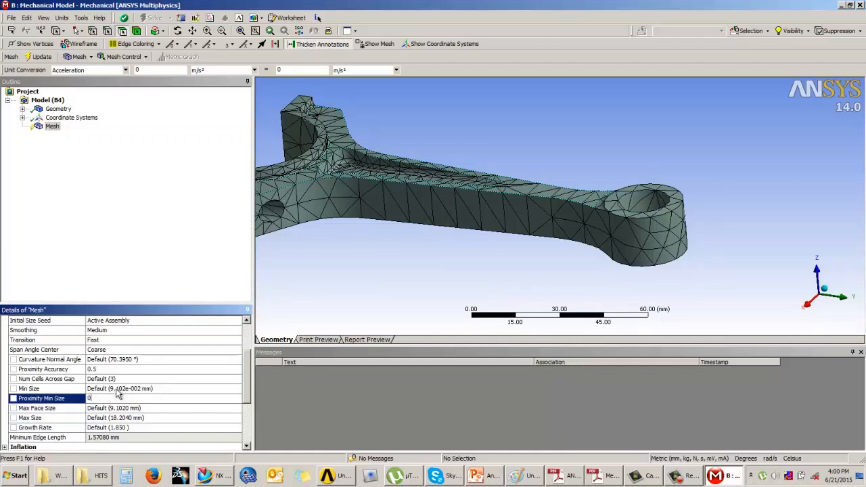
click(121, 409)
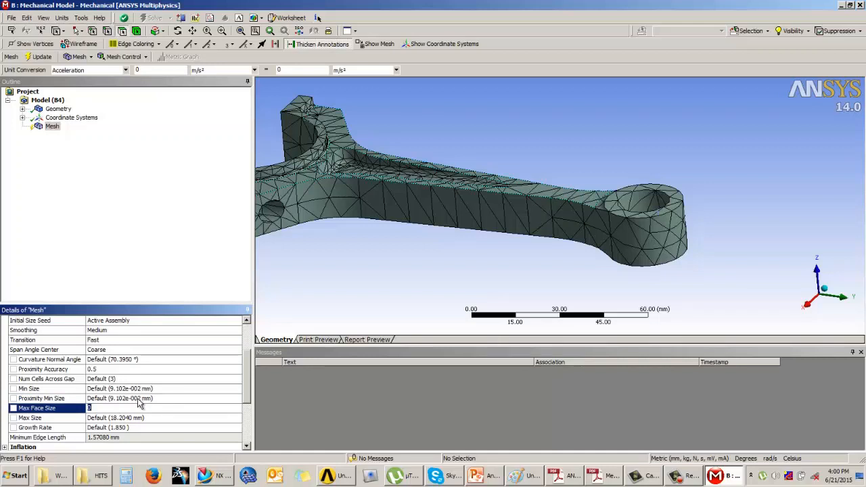
click(138, 399)
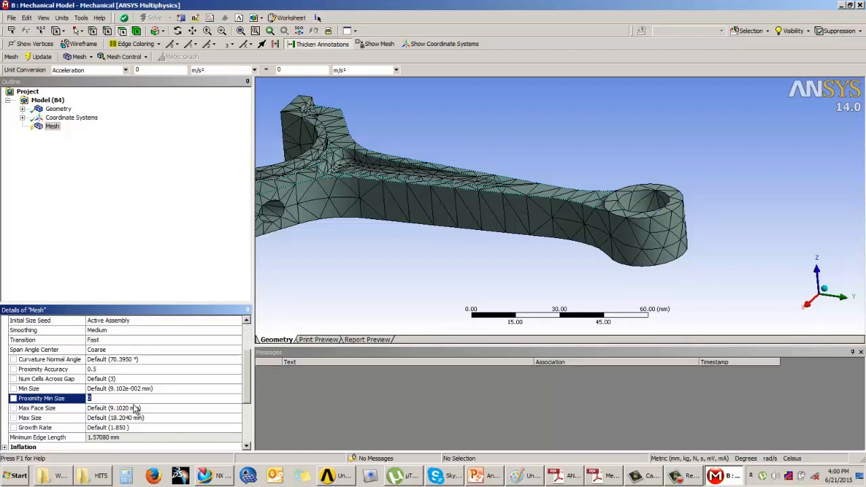
click(177, 408)
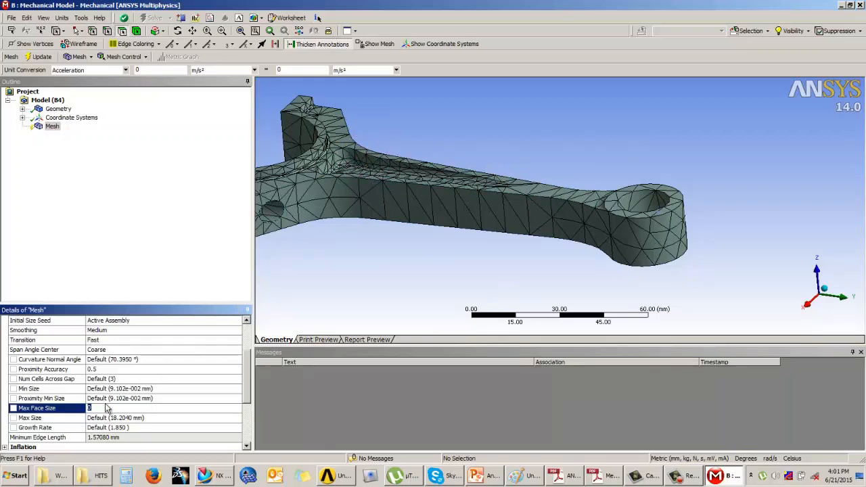
click(327, 291)
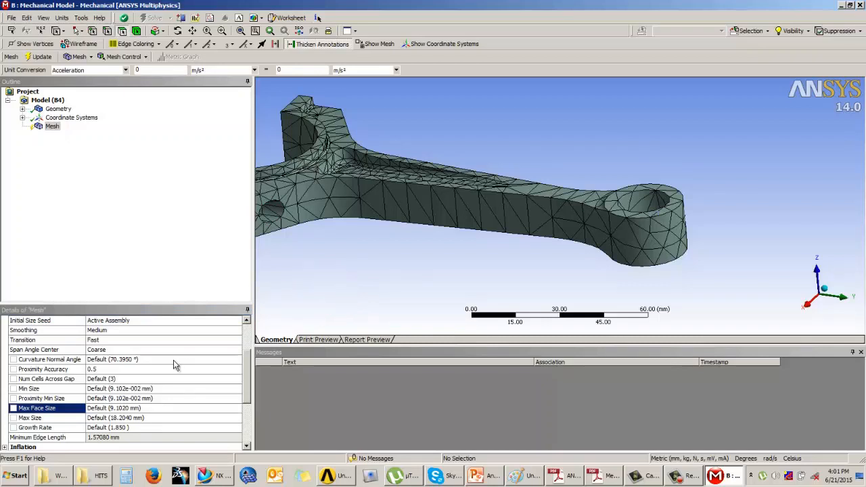
click(109, 428)
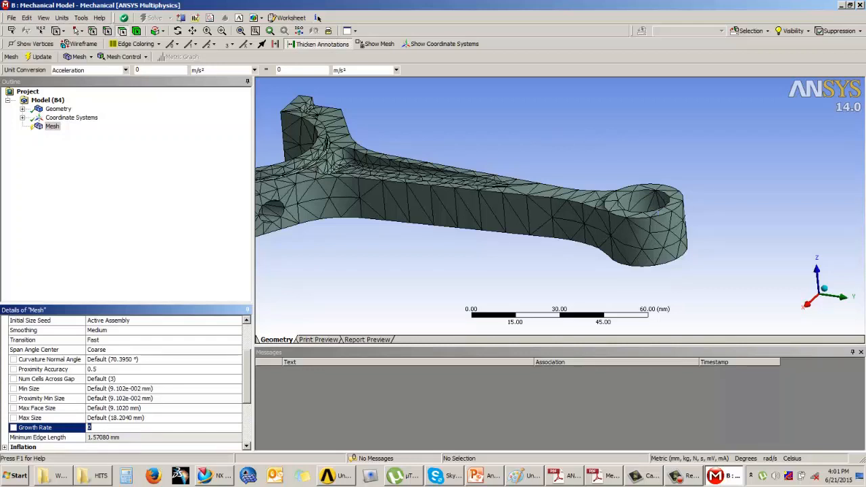
Switch to Paint and sketch a large rectangle with a small rectangle inside it, below the box drawing.
click(527, 480)
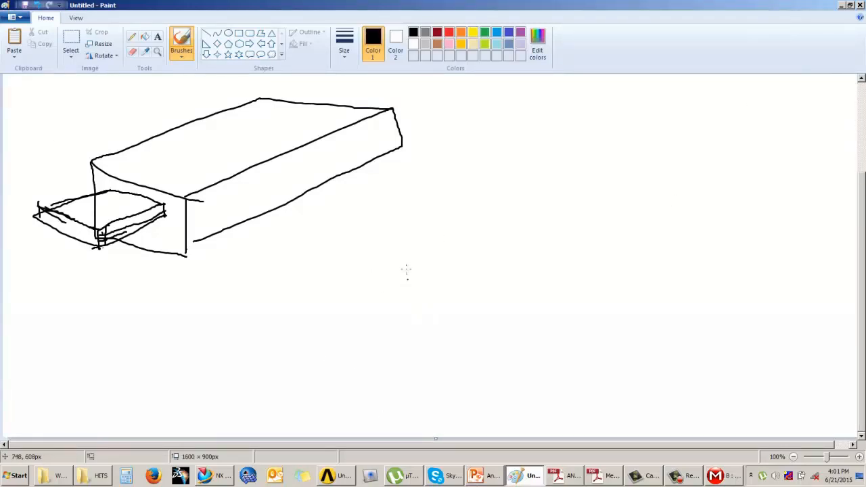
drag(413, 250, 413, 357)
mouse_move(508, 251)
mouse_down()
mouse_move(620, 348)
mouse_move(407, 358)
mouse_up()
drag(449, 278, 480, 278)
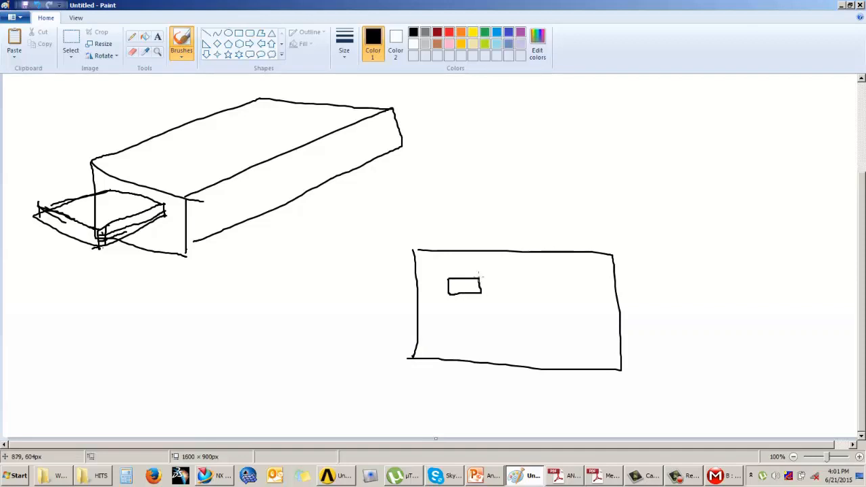
Sketch a row of tiny mesh elements inside the small rectangle and two larger elements just above it.
ctrl+scroll(462, 287, up, 1)
ctrl+scroll(462, 288, down, 1)
ctrl+scroll(474, 291, up, 1)
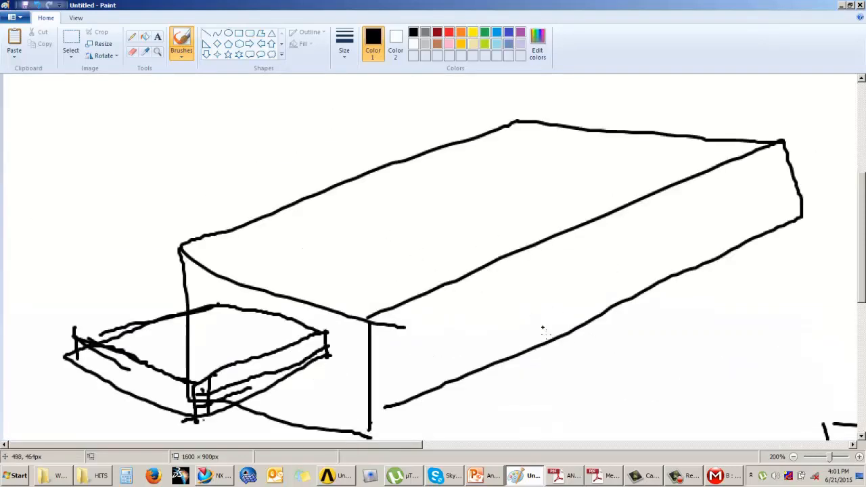
drag(398, 450, 596, 445)
drag(861, 214, 858, 288)
drag(499, 276, 505, 280)
mouse_move(497, 279)
mouse_down()
mouse_move(525, 286)
mouse_move(518, 278)
mouse_move(540, 277)
mouse_move(530, 283)
mouse_up()
mouse_move(512, 234)
mouse_down()
mouse_move(497, 255)
mouse_move(521, 252)
mouse_move(496, 256)
mouse_move(521, 234)
mouse_move(530, 250)
mouse_move(520, 241)
mouse_up()
Beside the small rectangle, sketch an inverted triangle on a tiny one and an inverted wedge split into three growing layers.
ctrl+scroll(526, 270, up, 1)
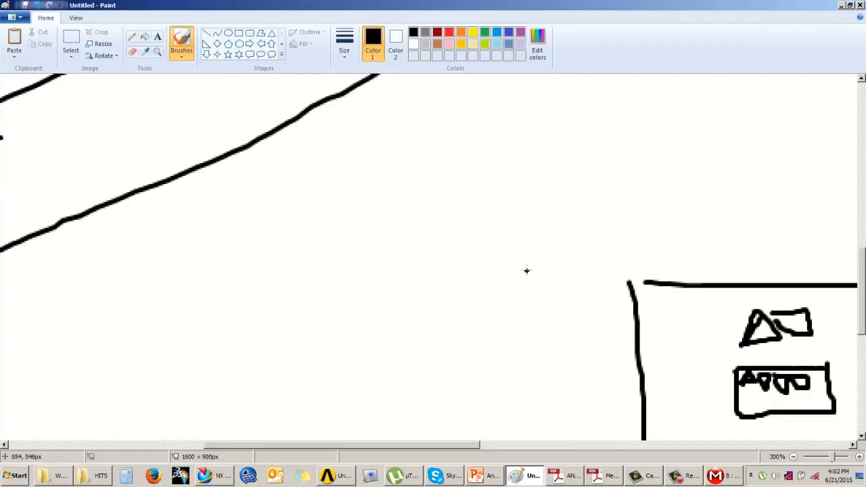
drag(440, 447, 568, 451)
scroll(559, 395, down, 1)
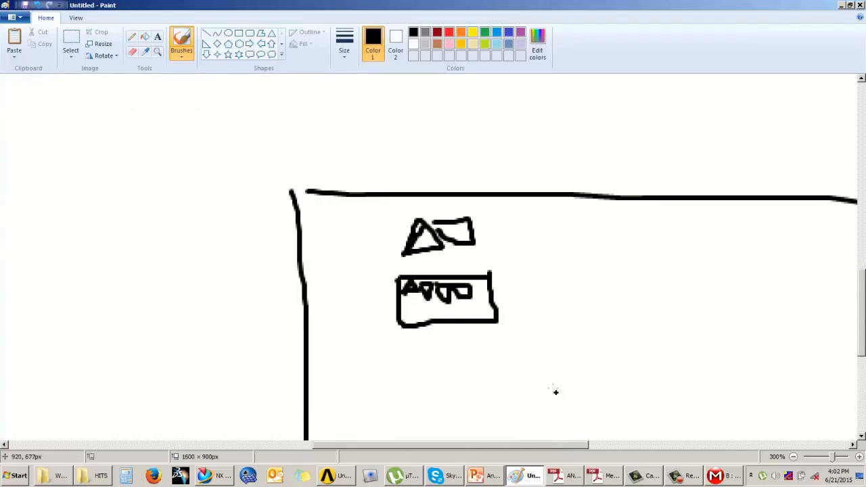
mouse_move(545, 284)
mouse_down()
mouse_move(550, 296)
mouse_move(544, 279)
mouse_move(569, 228)
mouse_move(545, 278)
mouse_up()
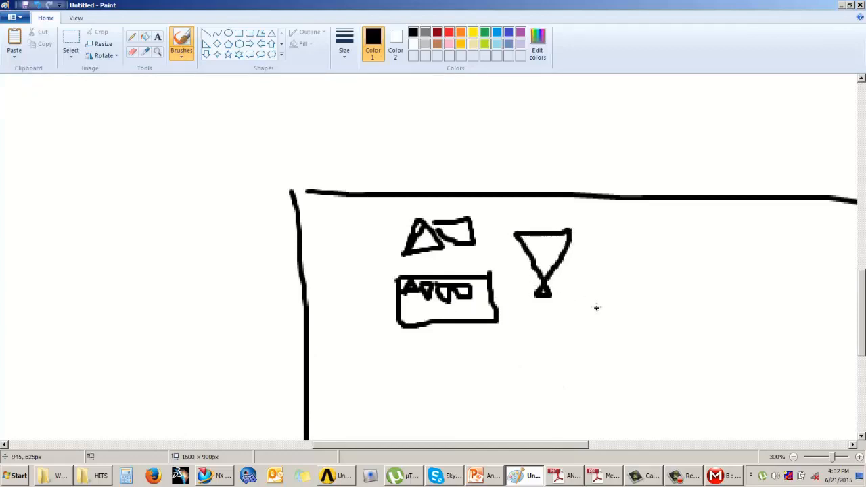
mouse_move(597, 313)
mouse_down()
mouse_move(624, 313)
mouse_move(611, 341)
mouse_move(627, 312)
mouse_up()
mouse_move(589, 285)
mouse_down()
mouse_move(596, 313)
mouse_move(586, 281)
mouse_move(636, 281)
mouse_move(624, 313)
mouse_move(579, 260)
mouse_move(634, 281)
mouse_up()
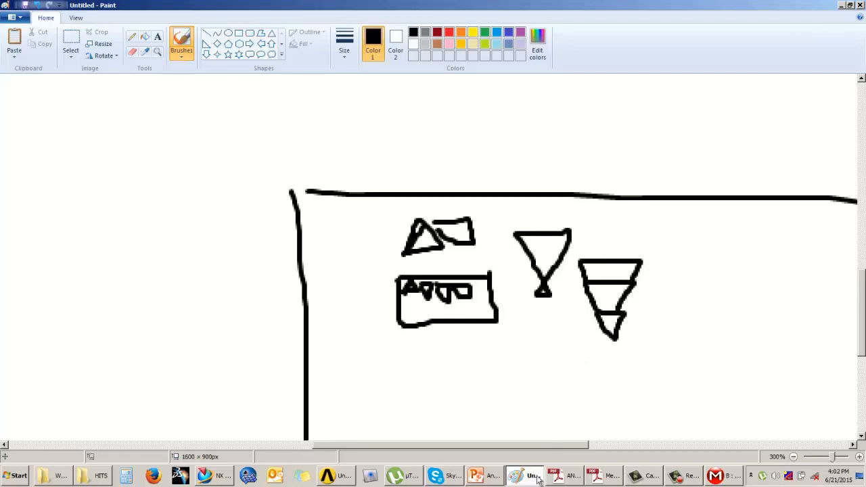
Switch to Mechanical, leave the Growth Rate unedited and check its default value in the mesh sizing settings.
click(711, 478)
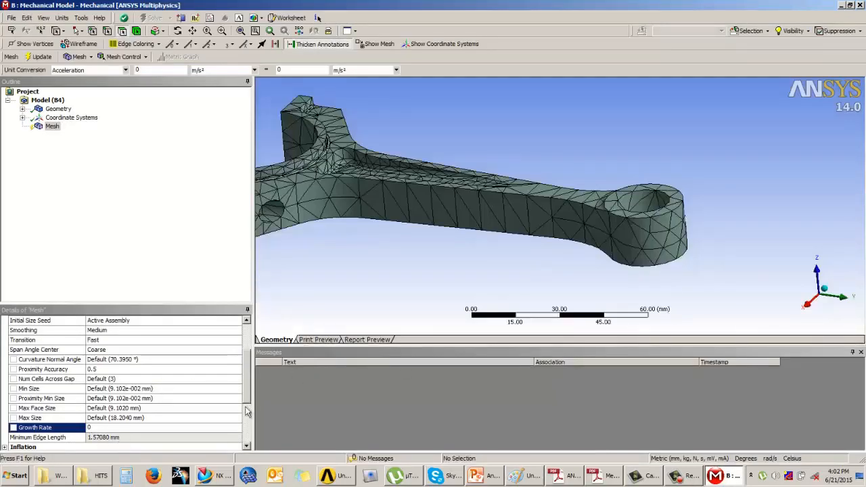
scroll(249, 386, down, 2)
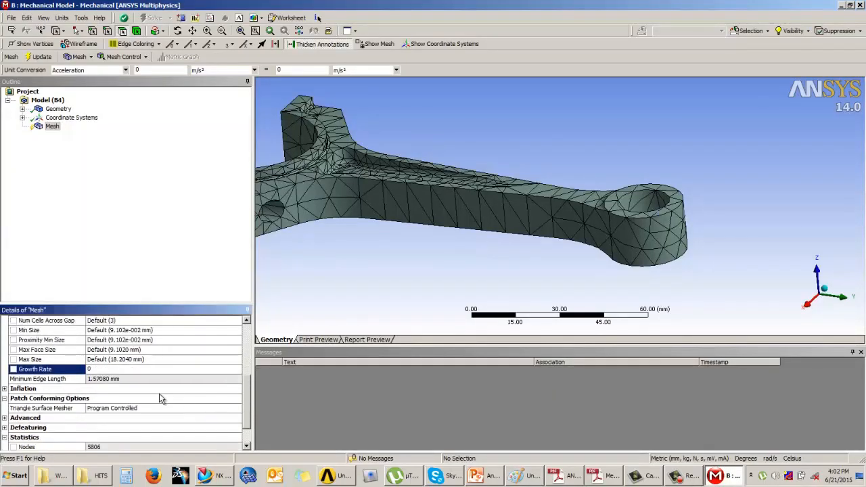
click(161, 399)
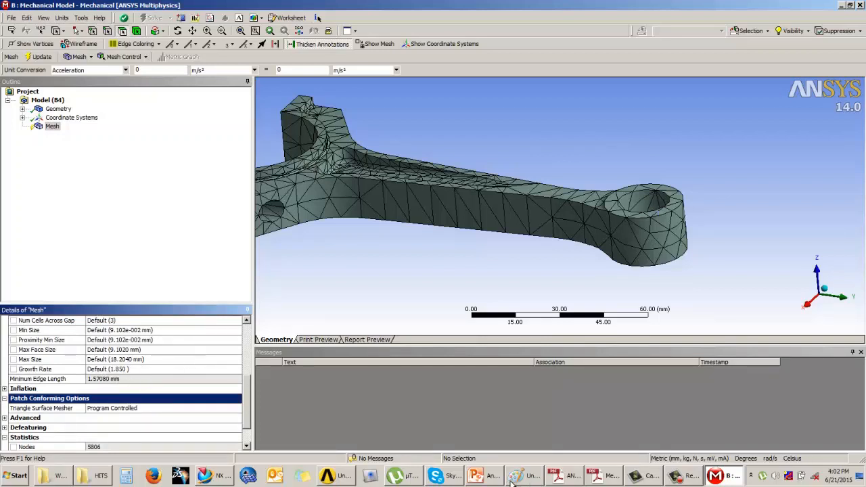
Switch to Paint and handwrite 1.2 and 20% beside the outer edge of the large rectangle.
click(531, 476)
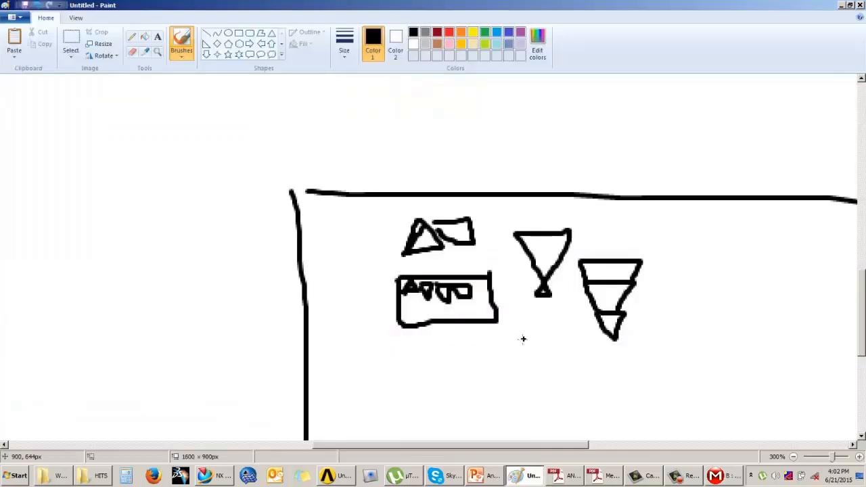
drag(152, 255, 150, 298)
click(168, 275)
mouse_move(183, 262)
mouse_down()
mouse_move(183, 291)
mouse_move(217, 296)
mouse_up()
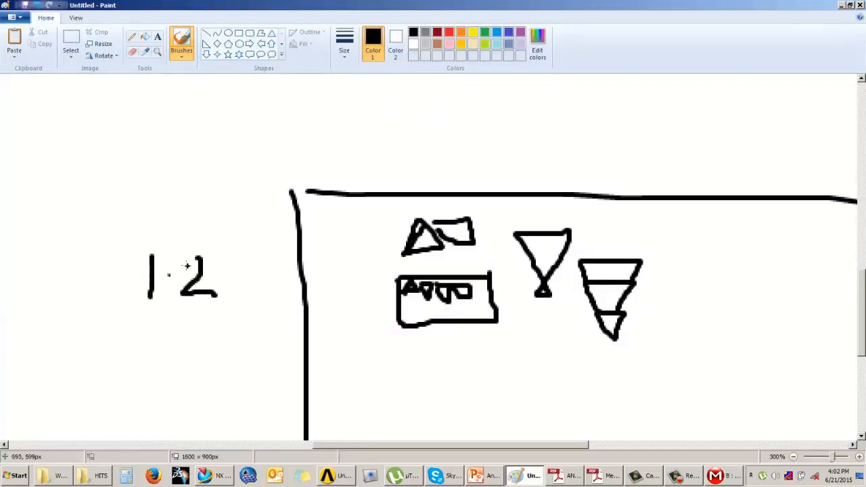
mouse_move(200, 360)
mouse_down()
mouse_move(226, 372)
mouse_move(233, 391)
mouse_up()
mouse_move(251, 357)
mouse_down()
mouse_move(261, 386)
mouse_move(275, 360)
mouse_up()
drag(297, 331, 296, 331)
drag(329, 332, 282, 398)
mouse_move(339, 369)
mouse_down()
mouse_move(328, 385)
mouse_move(339, 369)
mouse_up()
Below the small rectangle, sketch a small inverted triangle topped by three progressively wider layers.
mouse_move(427, 404)
mouse_down()
mouse_move(458, 404)
mouse_move(434, 416)
mouse_move(465, 405)
mouse_up()
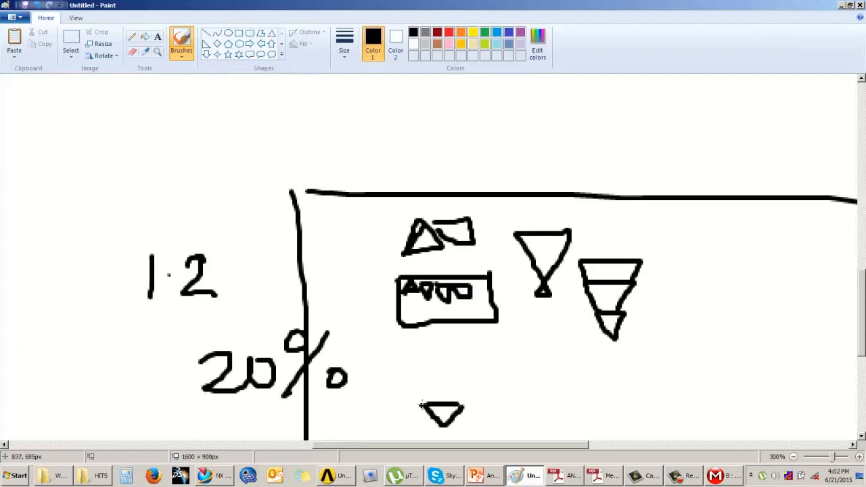
mouse_move(411, 388)
mouse_down()
mouse_move(448, 372)
mouse_move(466, 404)
mouse_move(435, 411)
mouse_up()
mouse_move(419, 393)
mouse_down()
mouse_move(442, 346)
mouse_move(474, 375)
mouse_up()
mouse_move(372, 315)
mouse_down()
mouse_move(474, 329)
mouse_move(494, 347)
mouse_up()
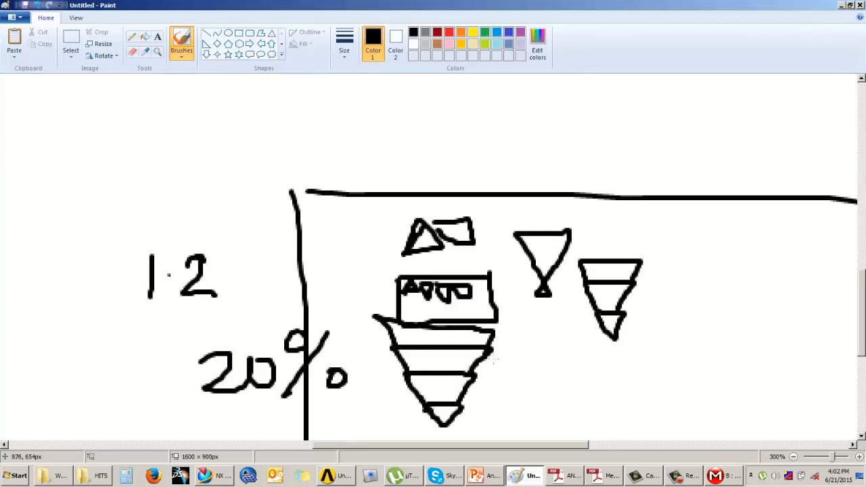
Switch to Mechanical, lower the mesh's Proximity Accuracy to 0 and bring it back to 0.5.
click(728, 476)
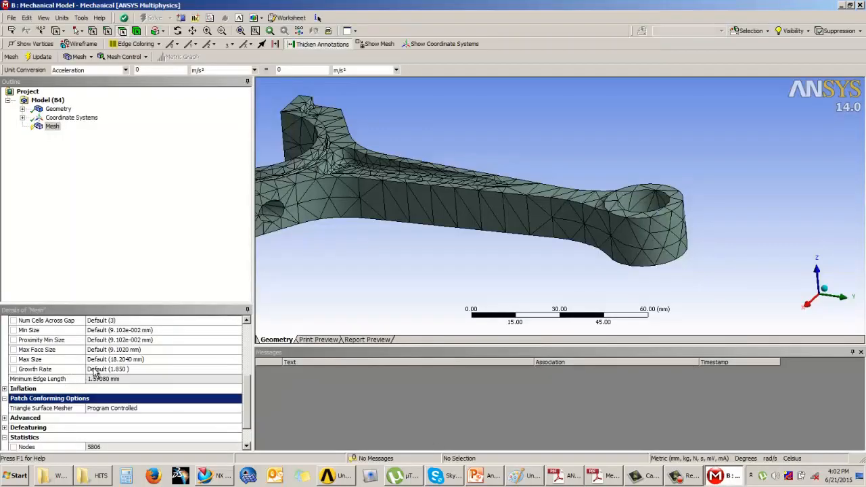
scroll(247, 384, up, 1)
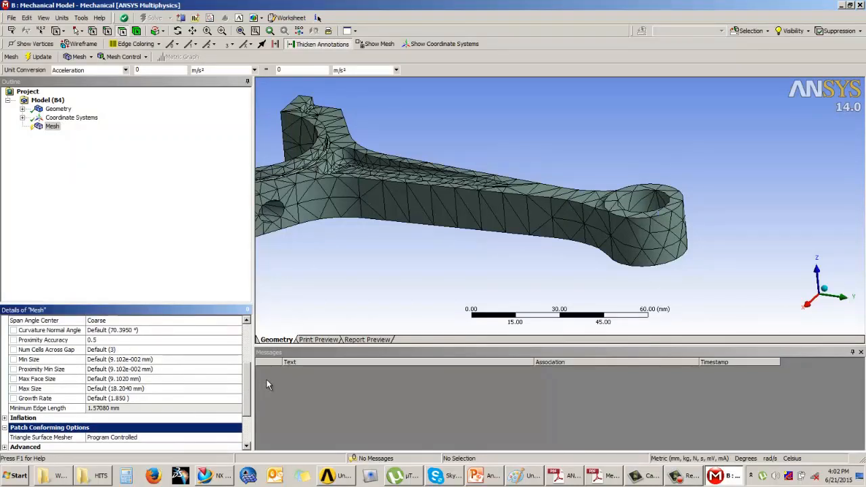
click(53, 340)
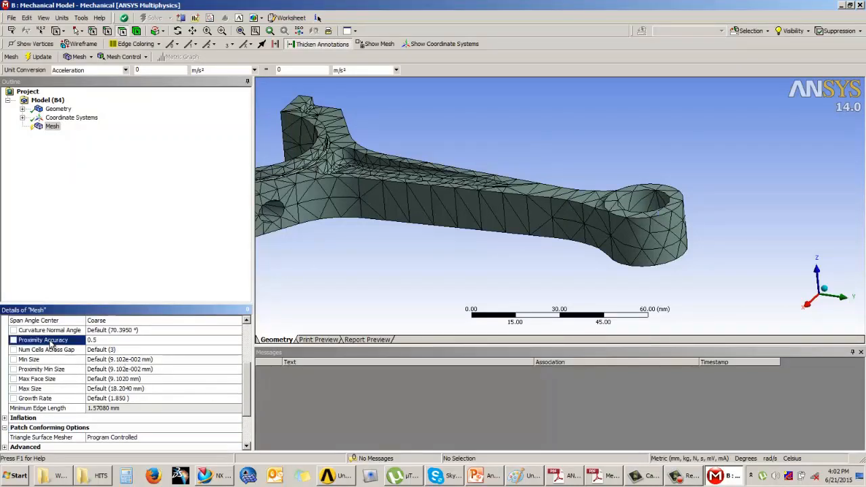
click(113, 342)
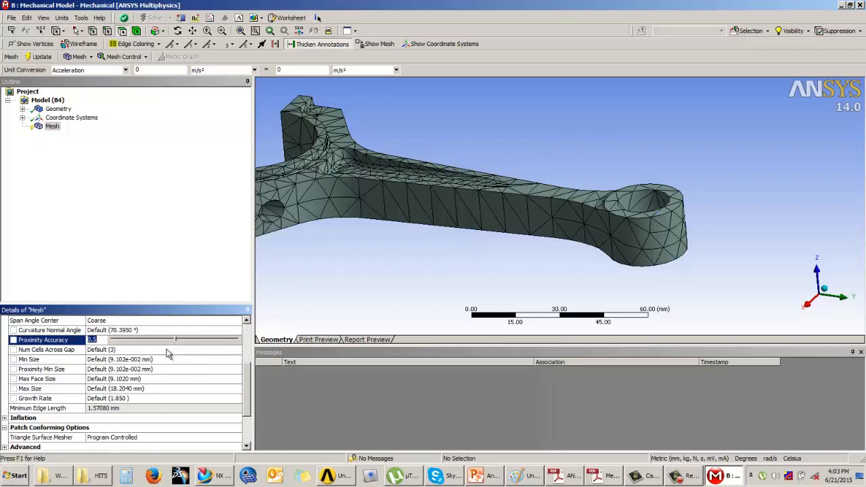
drag(176, 339, 111, 341)
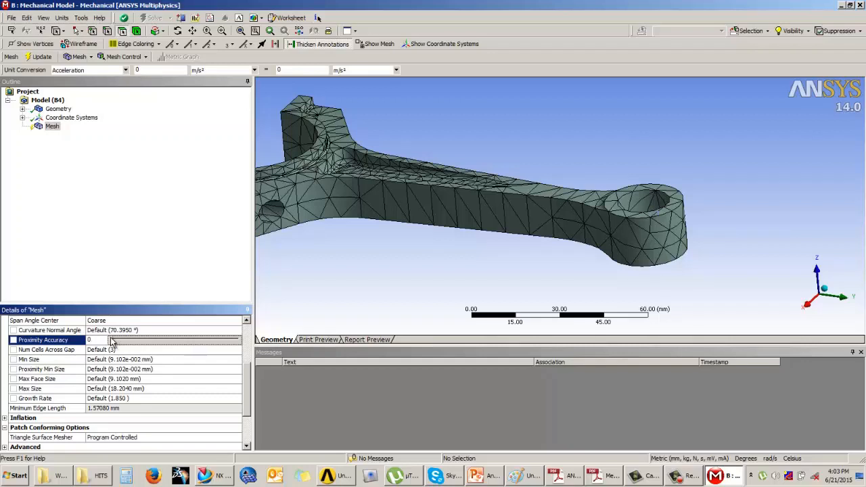
drag(111, 340, 176, 340)
click(149, 303)
click(102, 340)
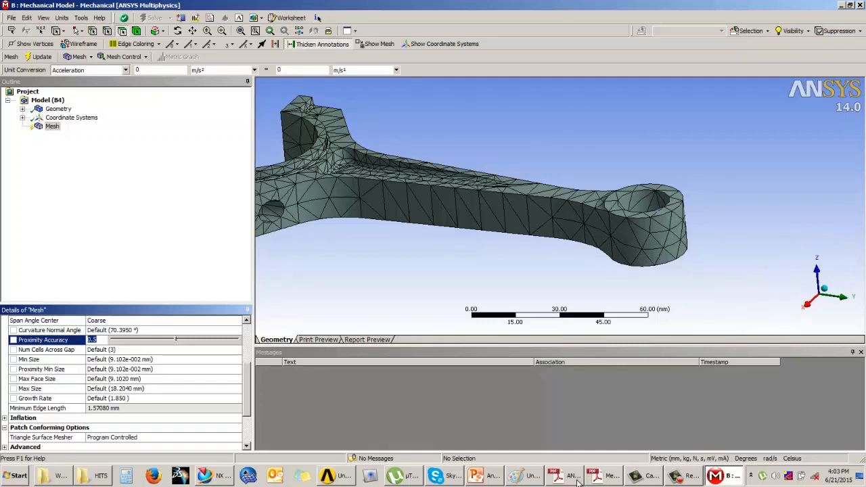
Switch to Paint and erase the entire drawing.
click(476, 478)
click(517, 476)
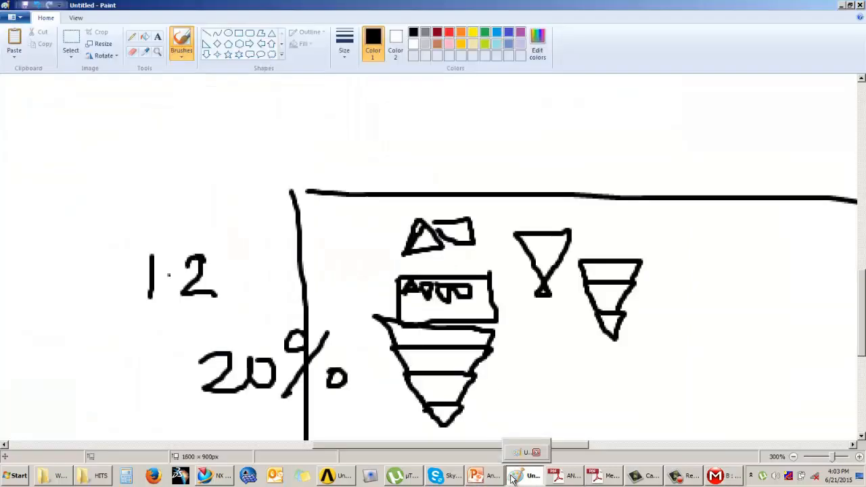
key(Delete)
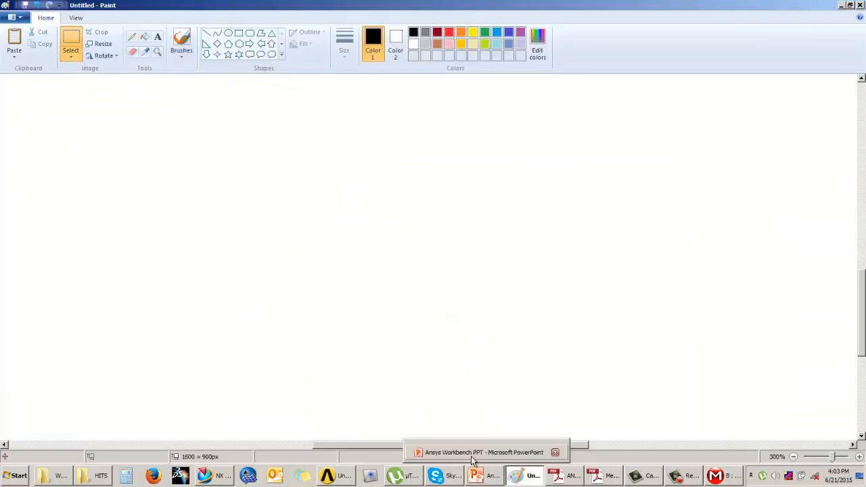
Brush a small closed shape with a curved upper edge and a square element in its straight-sided corner.
click(183, 41)
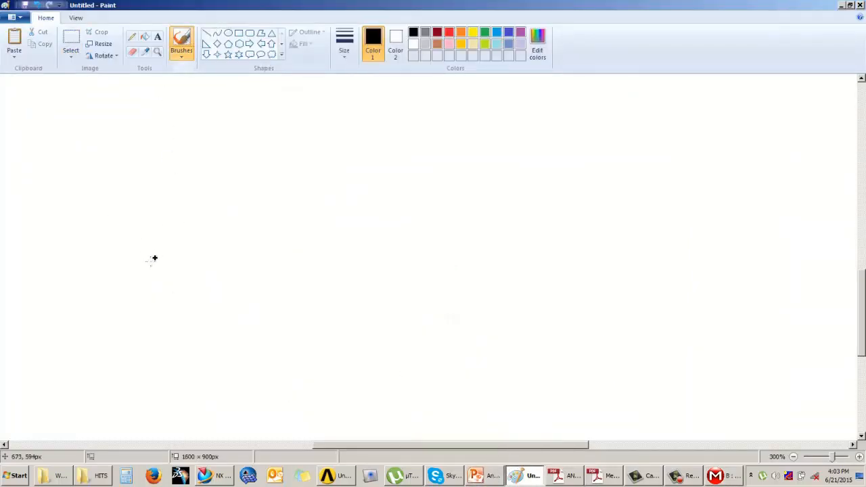
mouse_move(144, 265)
mouse_down()
mouse_move(195, 209)
mouse_move(278, 190)
mouse_up()
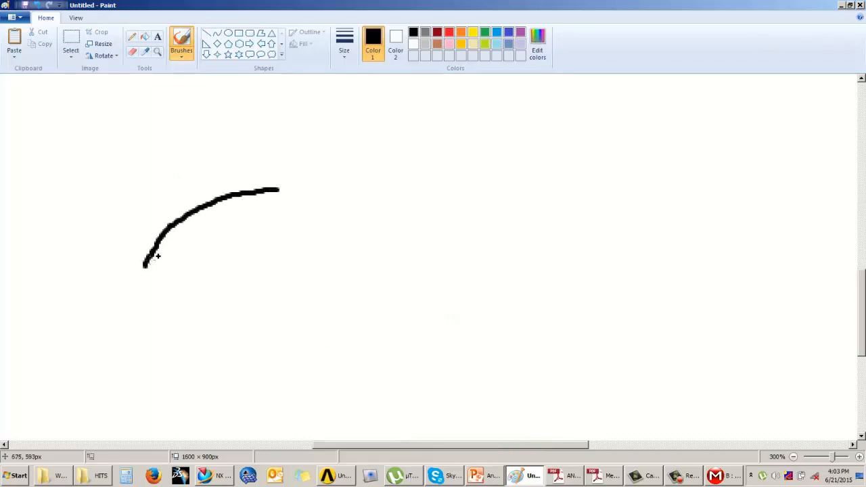
mouse_move(145, 265)
mouse_down()
mouse_move(216, 204)
mouse_move(293, 188)
mouse_up()
drag(288, 219, 287, 270)
mouse_move(146, 265)
mouse_down()
mouse_move(284, 269)
mouse_move(256, 240)
mouse_move(258, 265)
mouse_up()
Beside it, sketch a larger shape with a curved upper edge and three small elements along the start of the curve.
mouse_move(342, 320)
mouse_down()
mouse_move(412, 223)
mouse_move(621, 187)
mouse_up()
drag(350, 324, 584, 398)
drag(616, 194, 588, 396)
mouse_move(346, 299)
mouse_down()
mouse_move(369, 298)
mouse_move(349, 325)
mouse_up()
drag(369, 261, 371, 298)
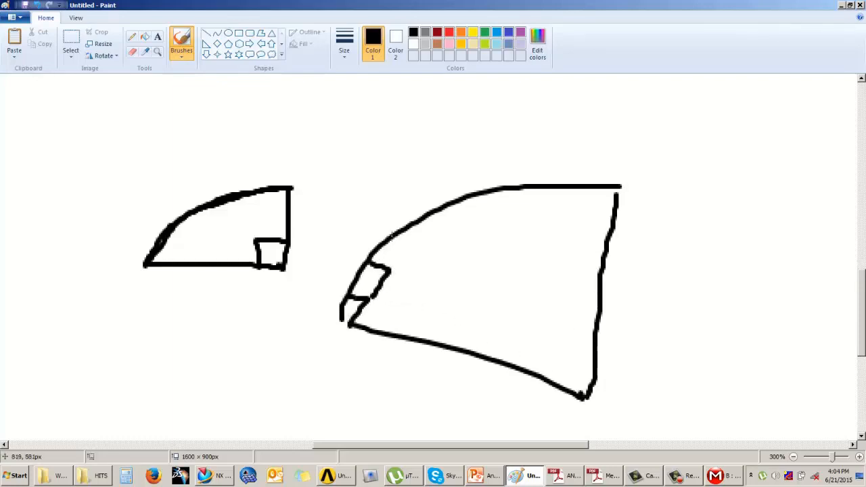
drag(393, 237, 389, 267)
Switch to Mechanical and examine the mesh's Curvature Normal Angle, Min Size and Num Cells Across Gap settings.
key(alt+Tab)
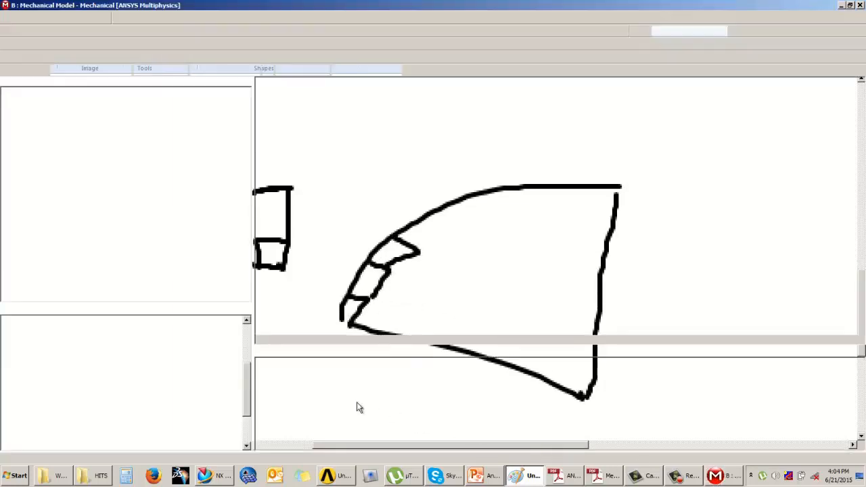
click(117, 331)
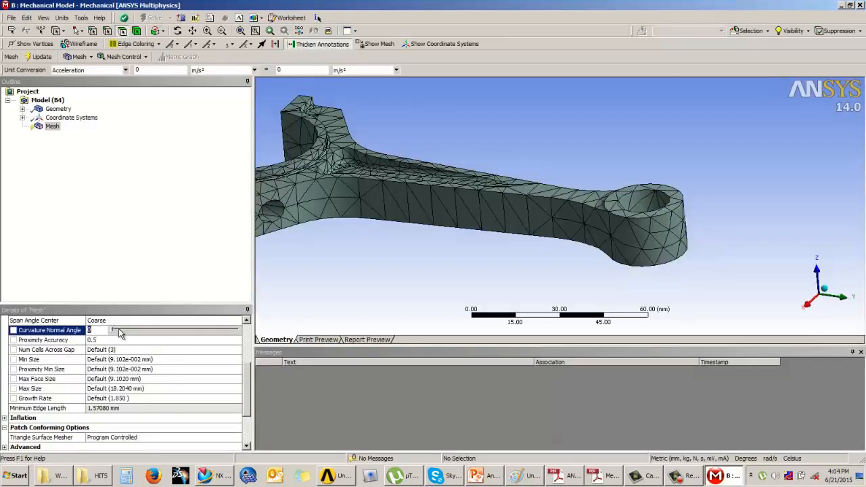
click(91, 359)
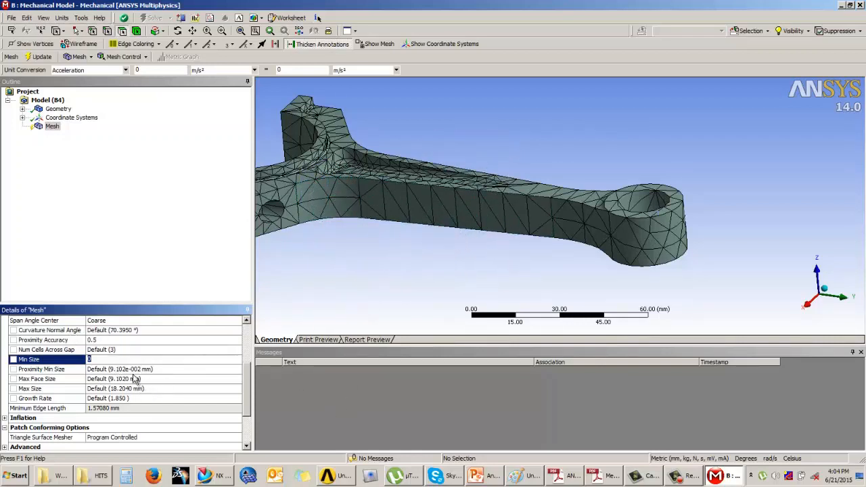
scroll(251, 384, up, 1)
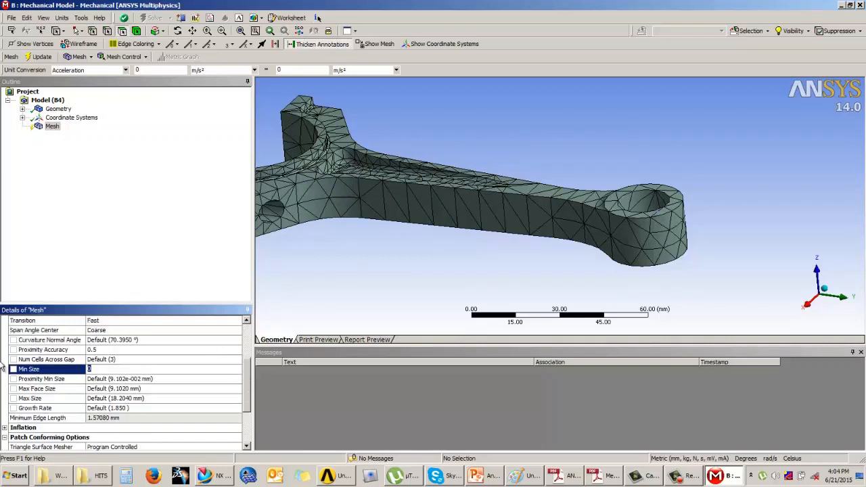
click(46, 362)
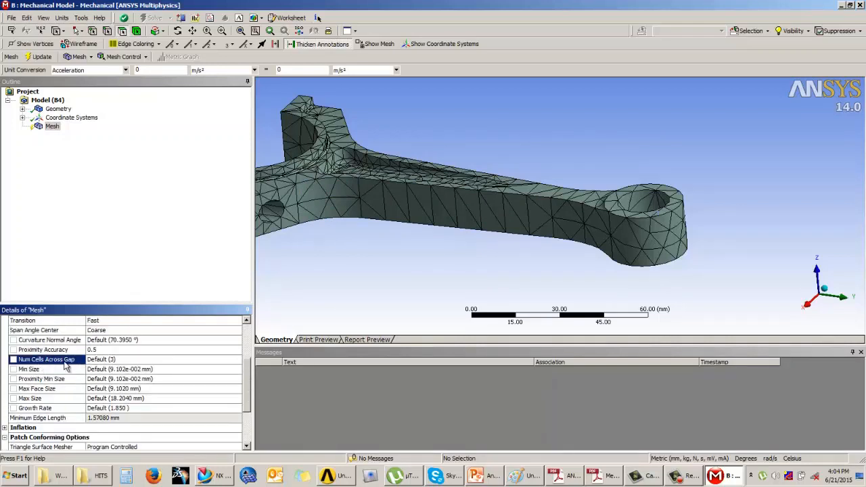
click(108, 361)
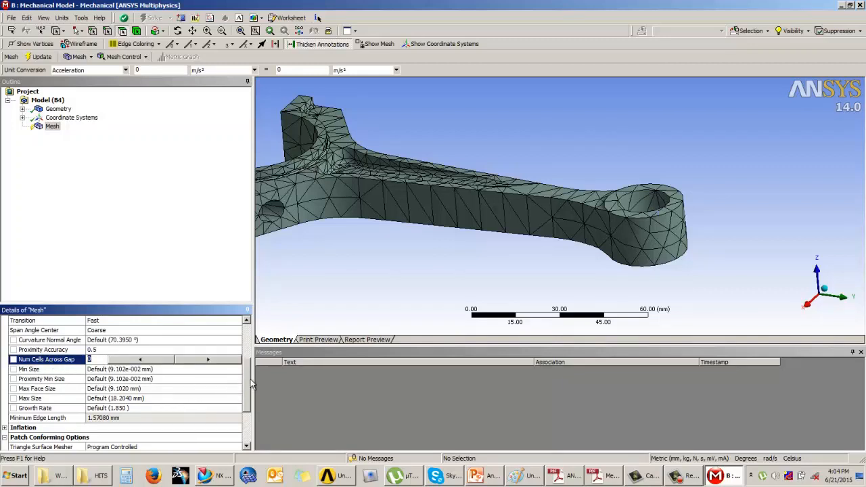
Set Use Advanced Size Function to On: Curvature and examine the sizing settings it offers.
drag(248, 386, 240, 343)
click(122, 359)
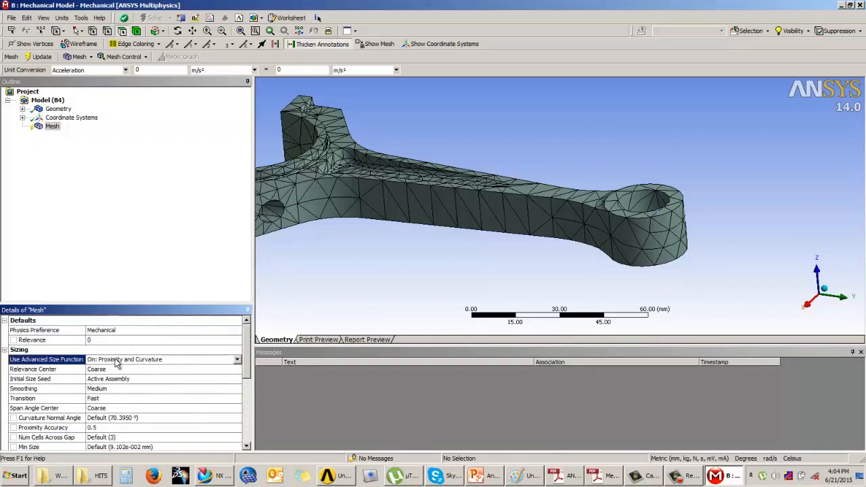
click(237, 359)
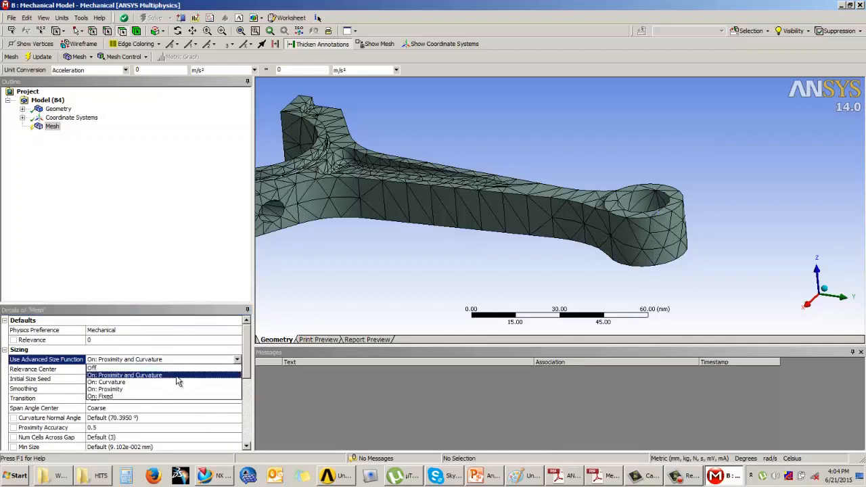
click(110, 383)
drag(250, 366, 249, 384)
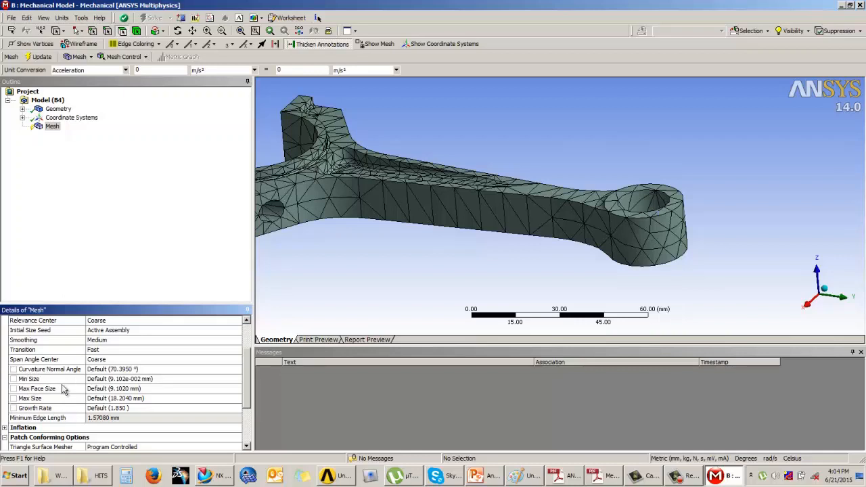
Set Use Advanced Size Function to On: Proximity and examine the sizing settings it offers.
drag(245, 387, 248, 351)
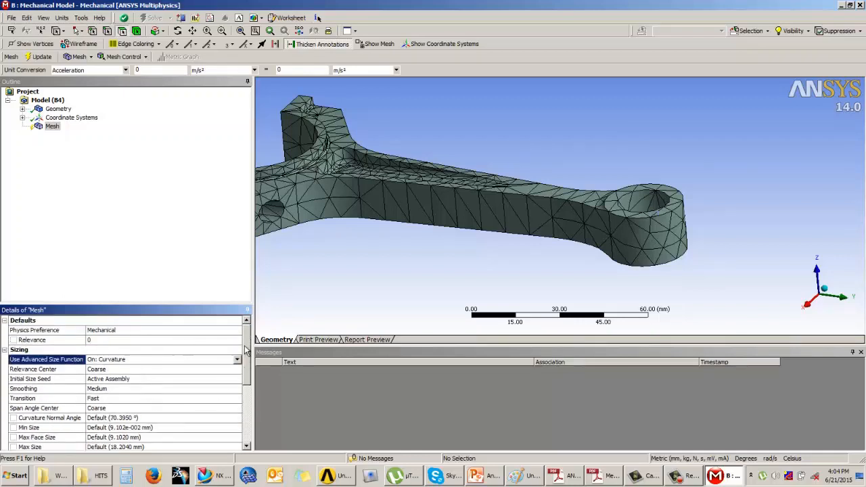
click(233, 361)
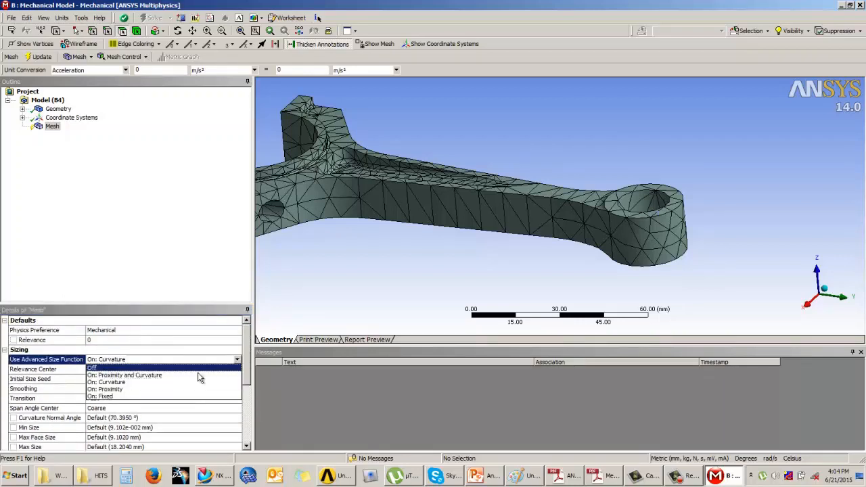
click(115, 390)
scroll(237, 391, down, 2)
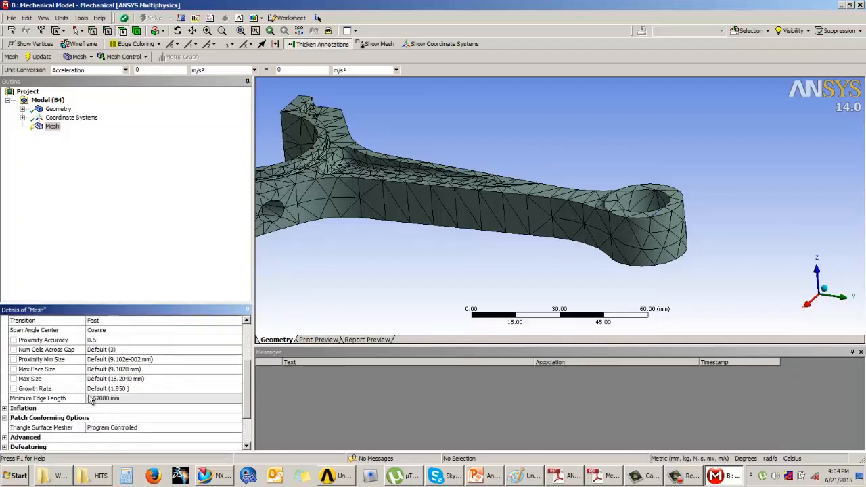
Set Use Advanced Size Function to On: Proximity and Curvature and review Curvature Normal Angle and Num Cells Across Gap.
scroll(247, 389, up, 3)
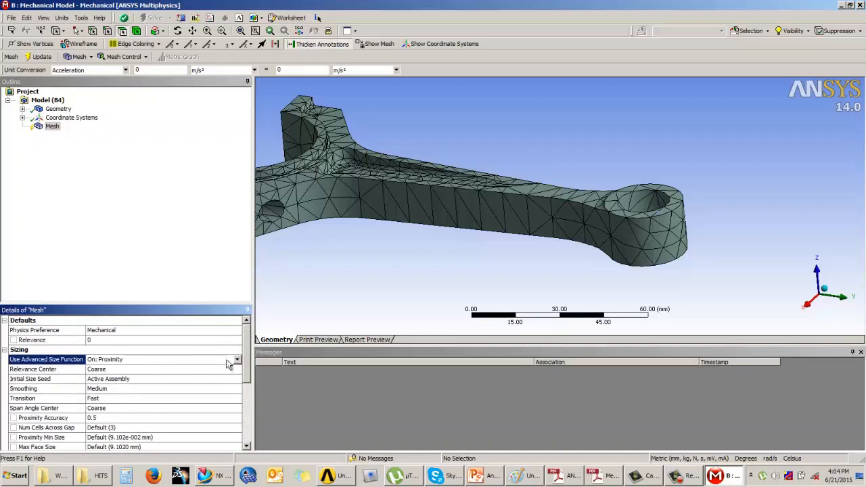
click(237, 360)
click(143, 379)
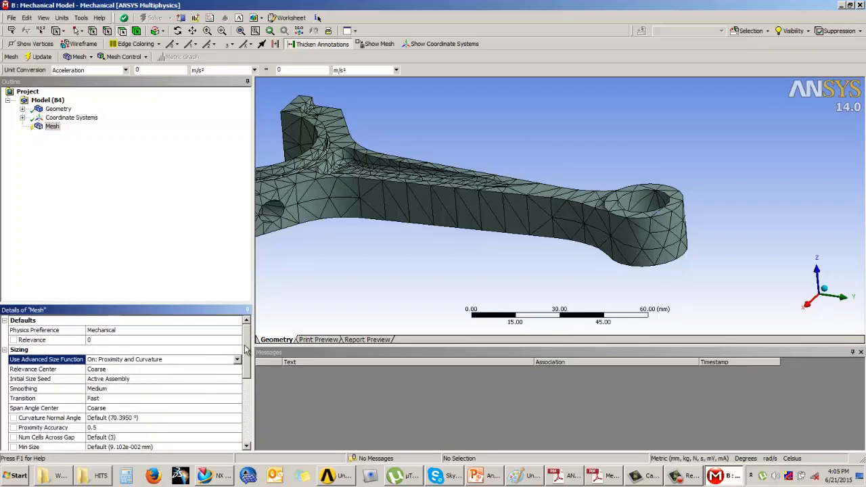
scroll(246, 350, down, 3)
click(38, 333)
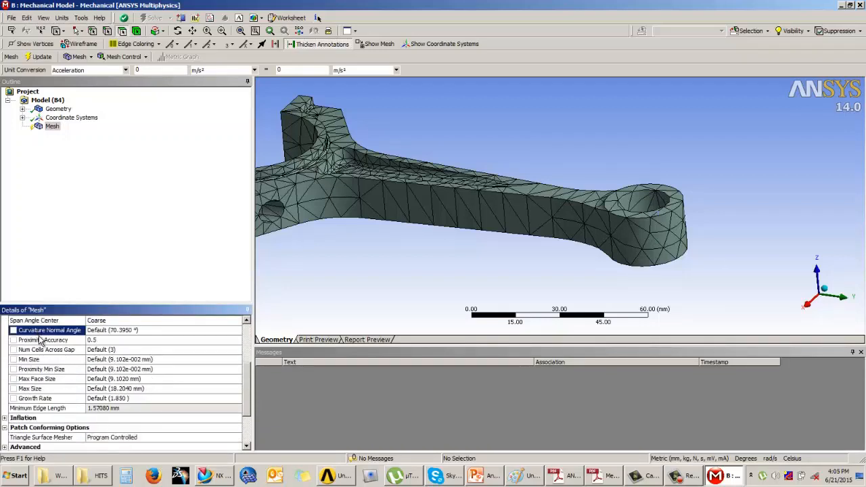
click(38, 350)
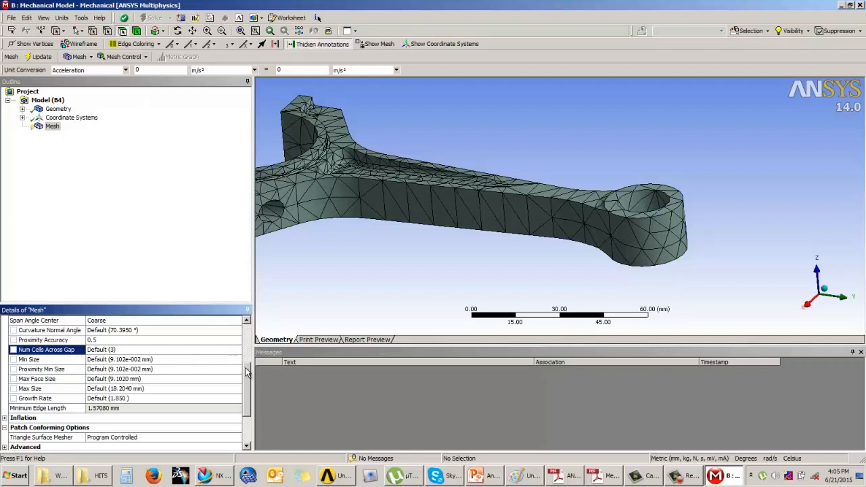
drag(245, 371, 247, 364)
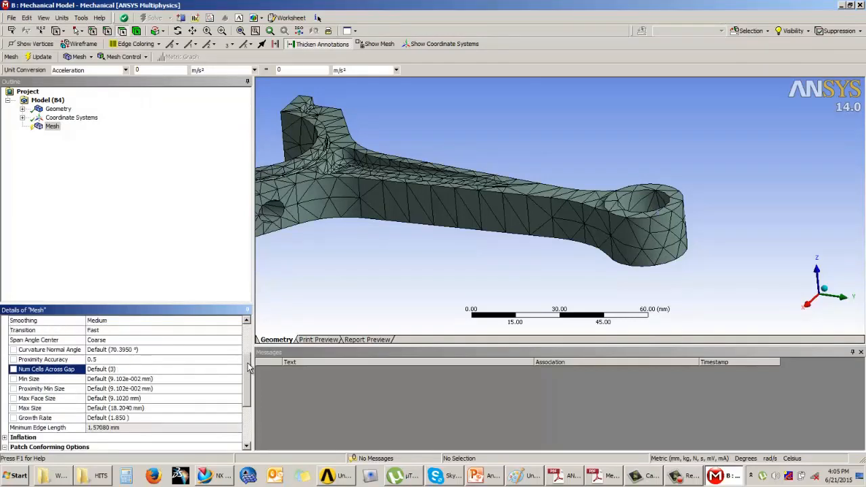
Update the connecting rod mesh with Proximity and Curvature sizing and inspect the refinement around the big-end groove, fillets and bolt holes.
click(39, 56)
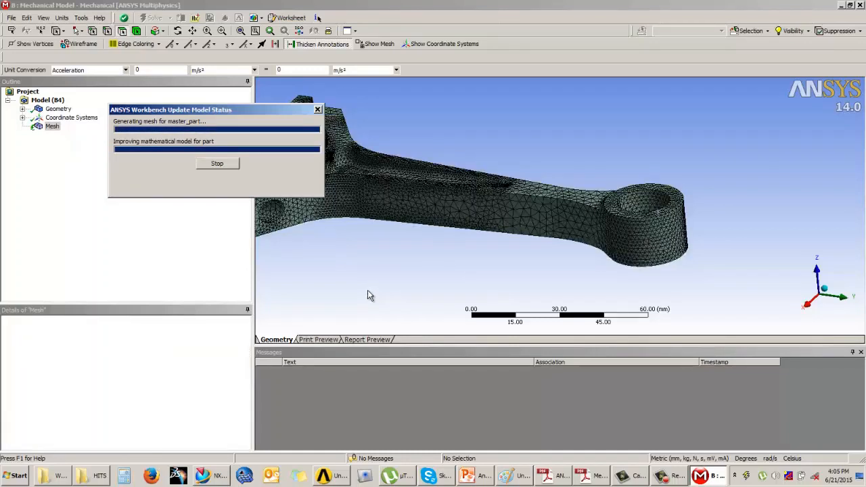
middle_drag(396, 267, 452, 232)
scroll(437, 218, up, 5)
ctrl+middle_drag(304, 196, 406, 246)
scroll(406, 244, up, 6)
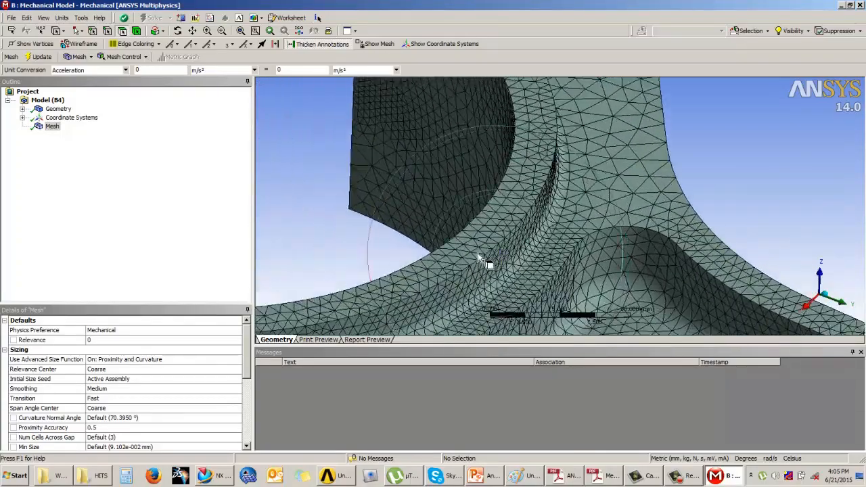
middle_drag(460, 251, 535, 274)
scroll(518, 212, down, 5)
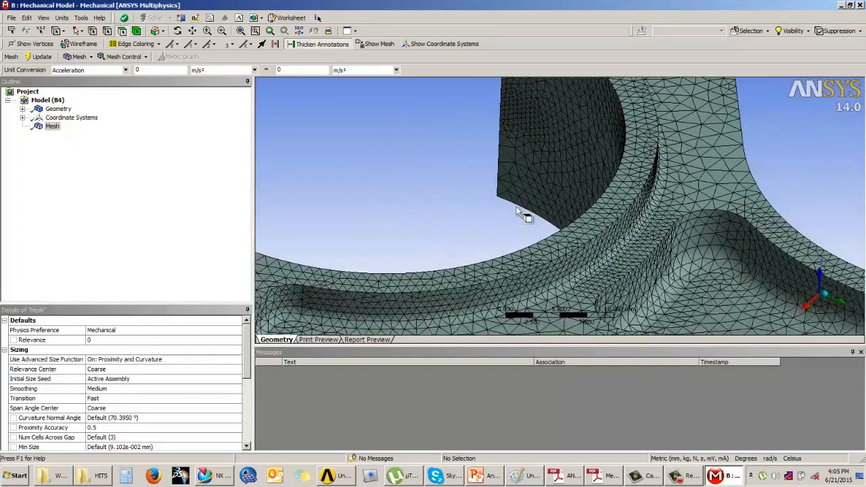
middle_drag(518, 212, 440, 155)
scroll(719, 135, up, 3)
middle_drag(720, 136, 708, 165)
scroll(648, 166, up, 2)
middle_drag(649, 168, 657, 185)
middle_drag(453, 230, 507, 208)
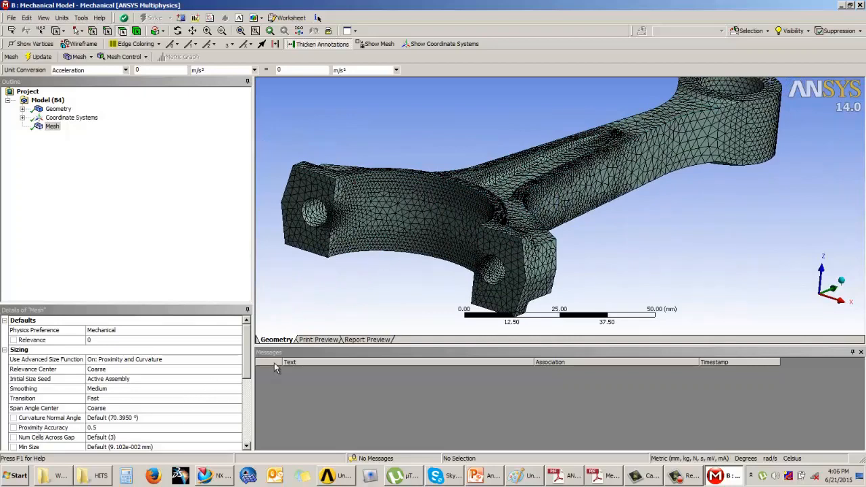
Check the node and element counts in the mesh statistics.
drag(249, 357, 249, 422)
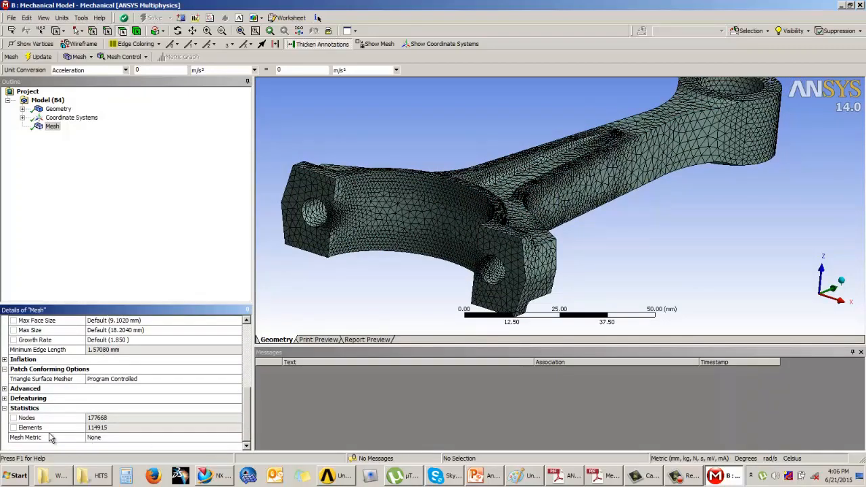
click(119, 428)
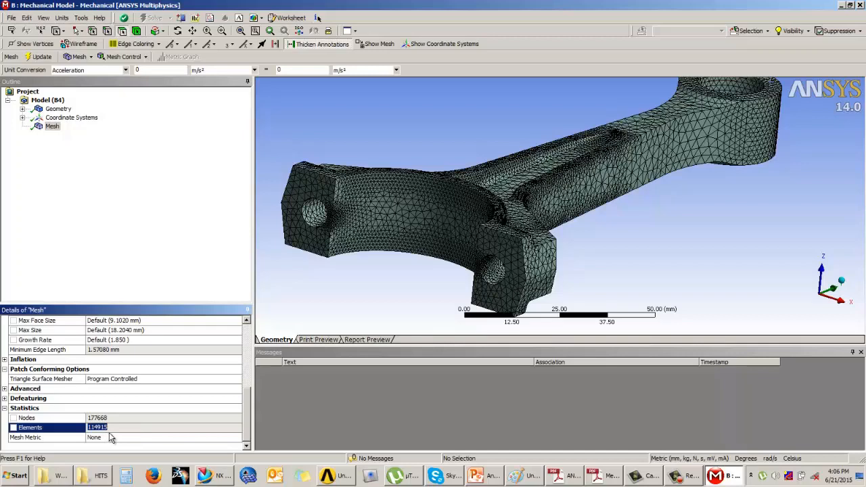
click(183, 262)
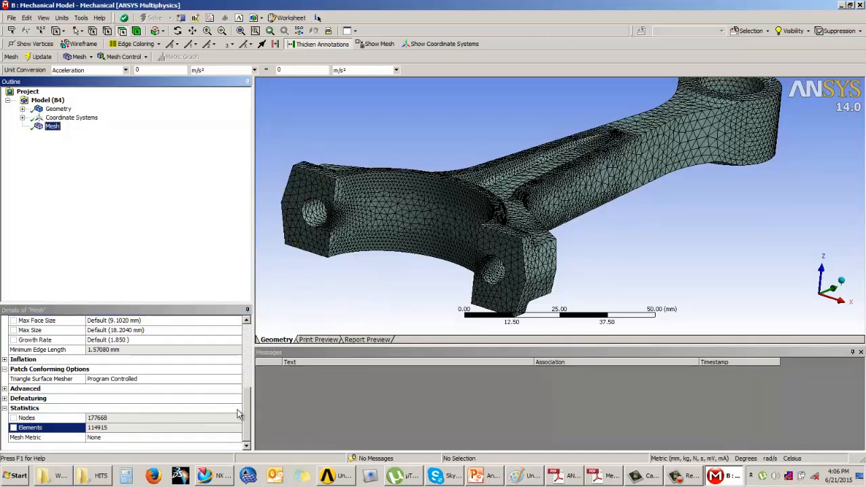
Set the mesh's Curvature Normal Angle to 20° and update the mesh, keeping the big-end groove in close view.
scroll(238, 414, up, 6)
click(119, 419)
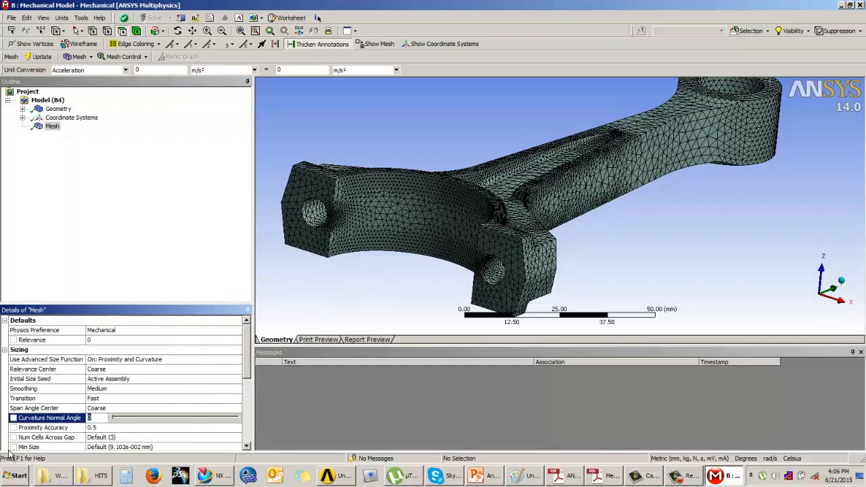
click(290, 319)
key(Return)
middle_drag(698, 240, 616, 268)
scroll(613, 271, up, 3)
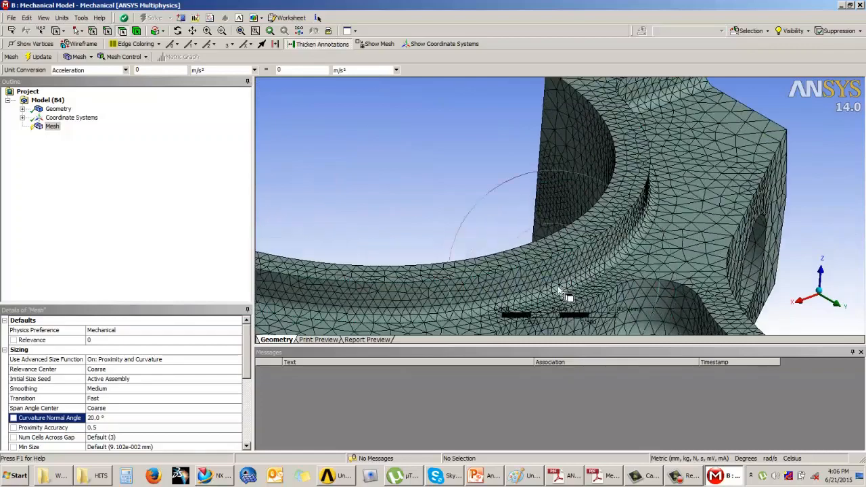
middle_drag(559, 292, 497, 232)
scroll(496, 237, up, 1)
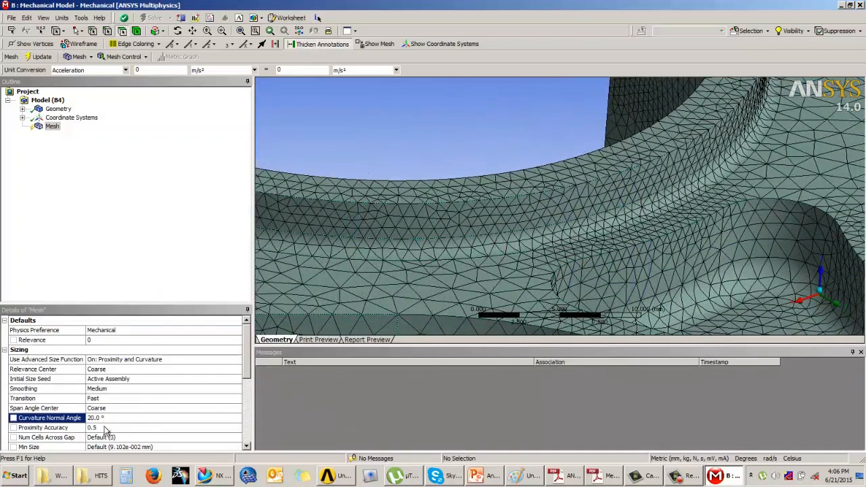
click(42, 57)
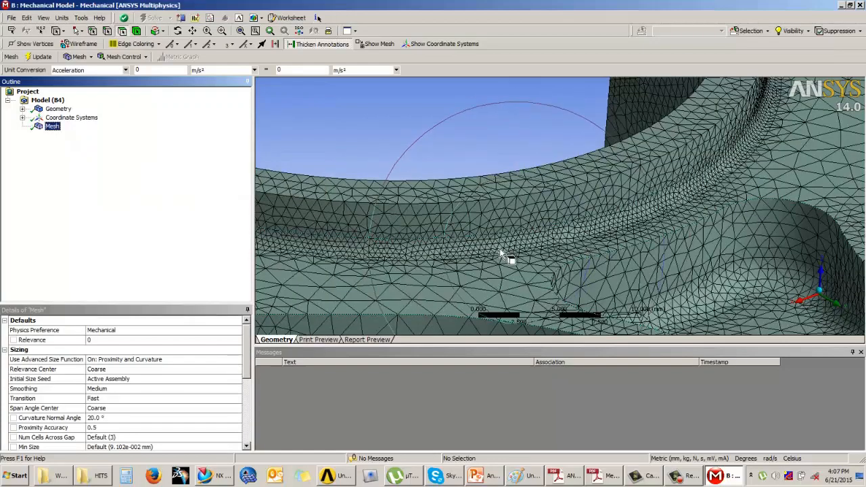
Examine the mesh along the big-end groove fillet and check the node and element counts for the 20° normal angle.
click(488, 151)
scroll(528, 248, up, 3)
scroll(527, 249, down, 3)
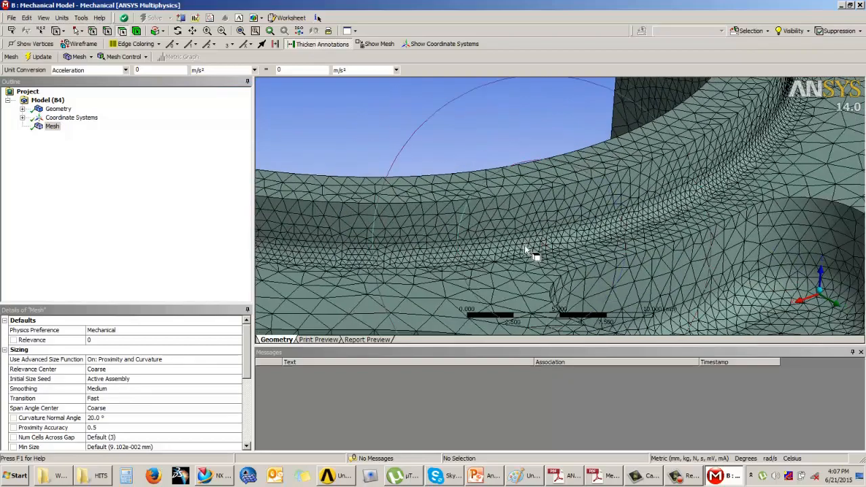
middle_drag(526, 255, 342, 393)
drag(248, 346, 258, 406)
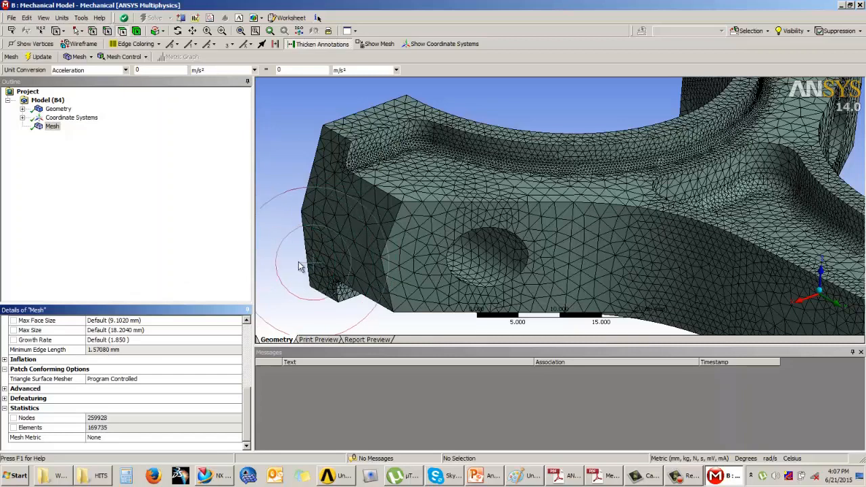
scroll(288, 260, up, 1)
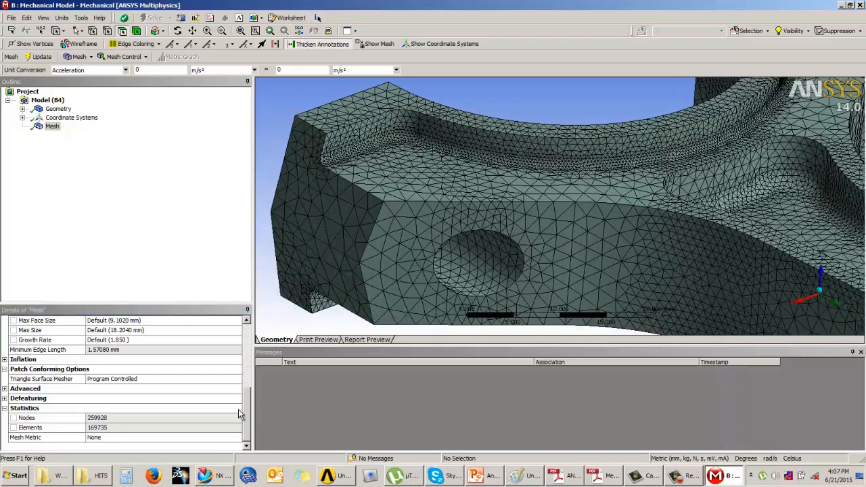
Set the Curvature Normal Angle to 70° and update the mesh.
scroll(238, 417, up, 3)
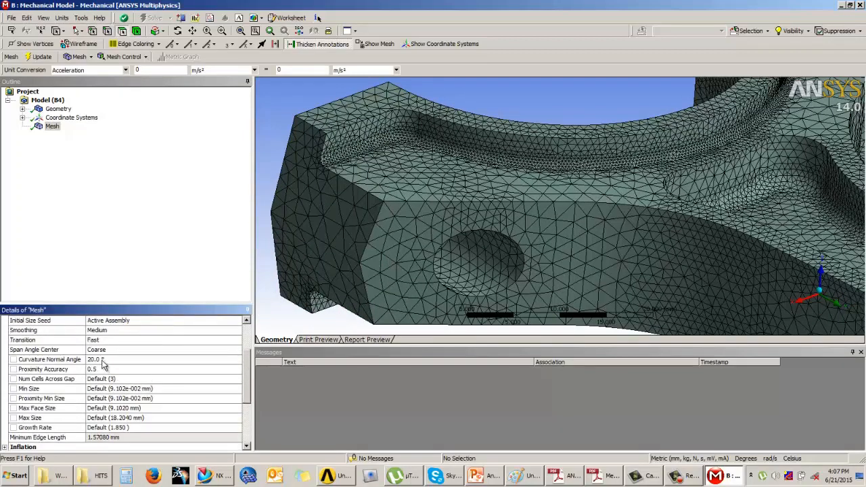
click(102, 361)
text(70)
key(Return)
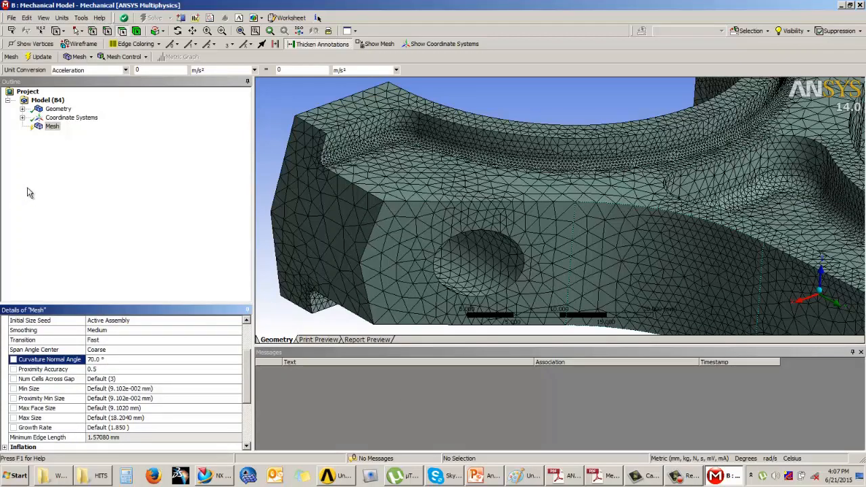
click(38, 57)
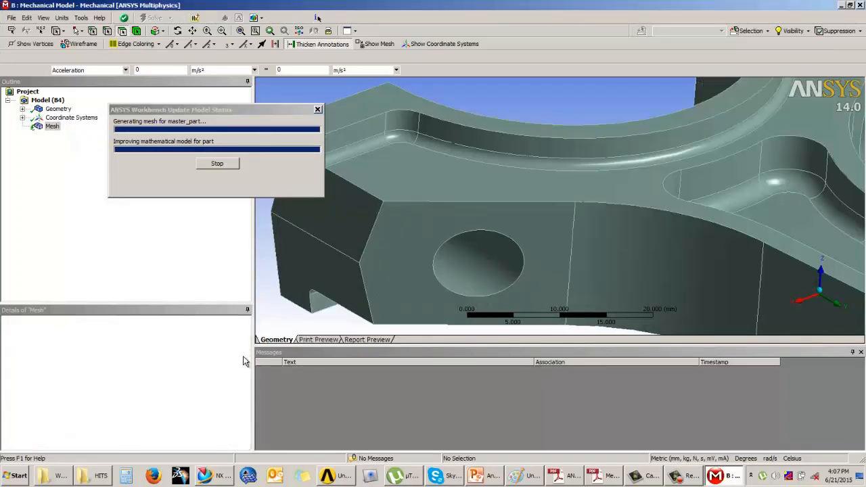
Set Num Cells Across Gap to 4 and update the mesh.
drag(250, 352, 249, 371)
click(113, 399)
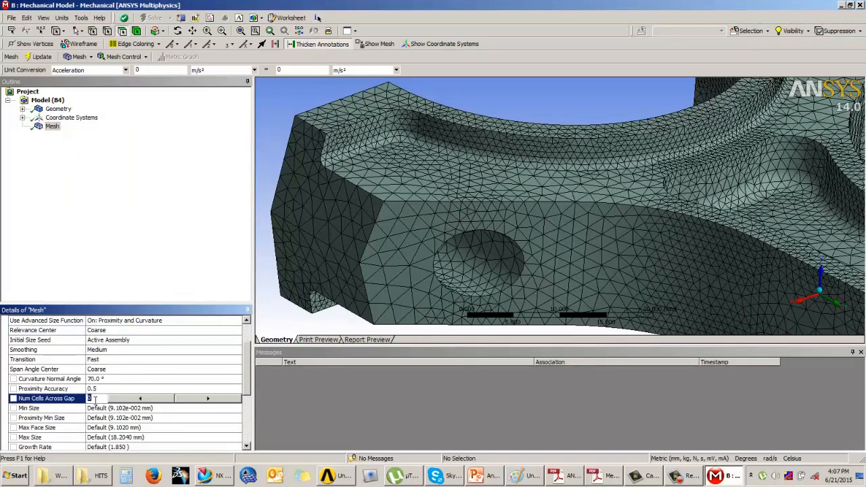
text(4)
key(Return)
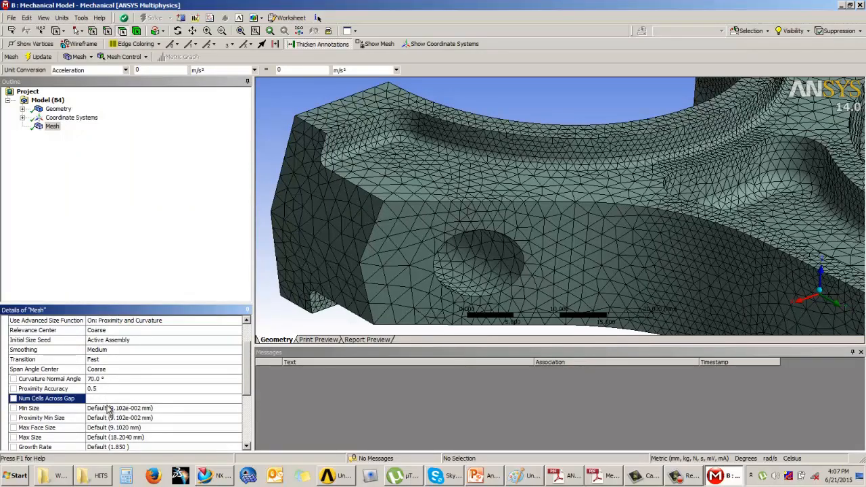
click(40, 57)
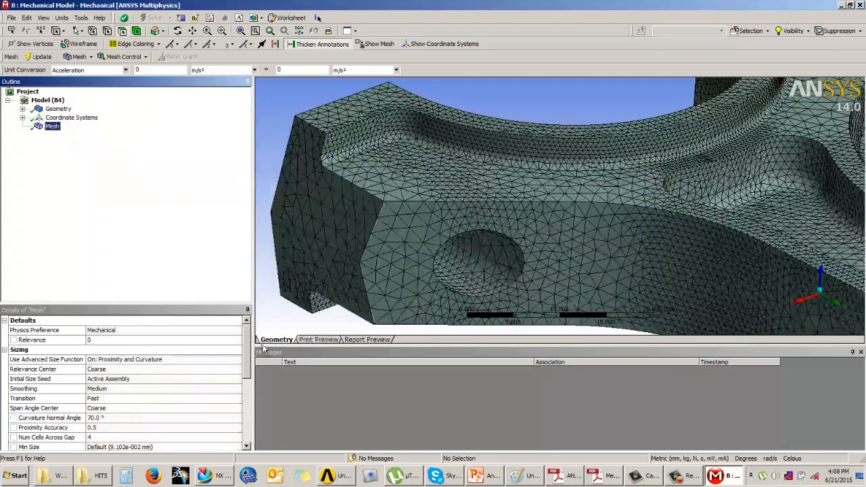
Examine the elements across the narrow rim of the big end and check the mesh statistics for four cells across gap.
middle_drag(490, 201, 572, 195)
scroll(573, 195, up, 5)
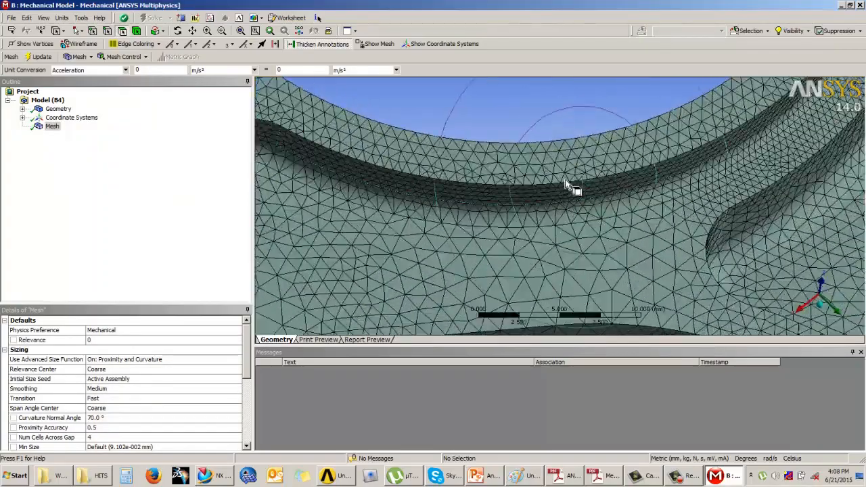
scroll(555, 210, up, 4)
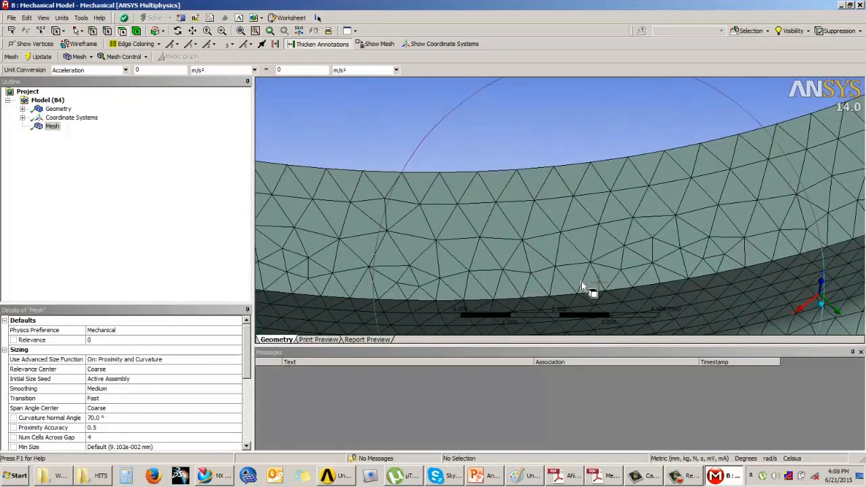
scroll(579, 271, down, 5)
middle_drag(580, 271, 615, 213)
scroll(247, 387, down, 2)
scroll(248, 387, down, 3)
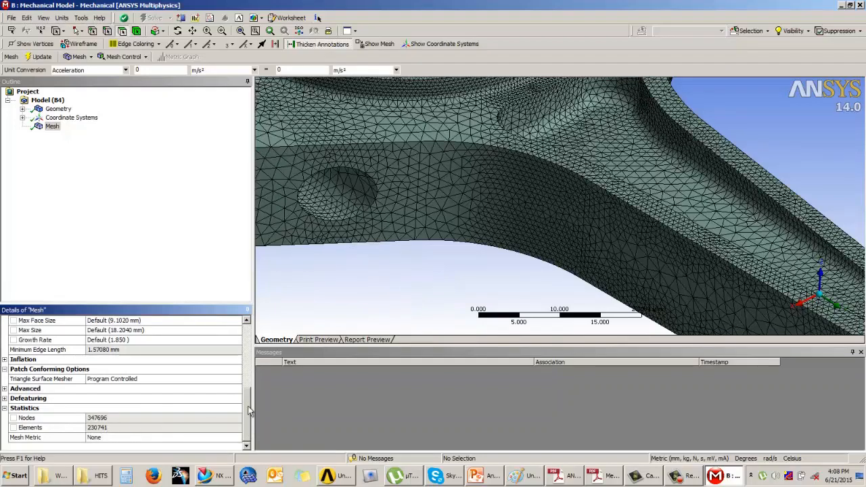
Set Num Cells Across Gap to 3 and update the mesh.
scroll(248, 411, up, 4)
click(95, 408)
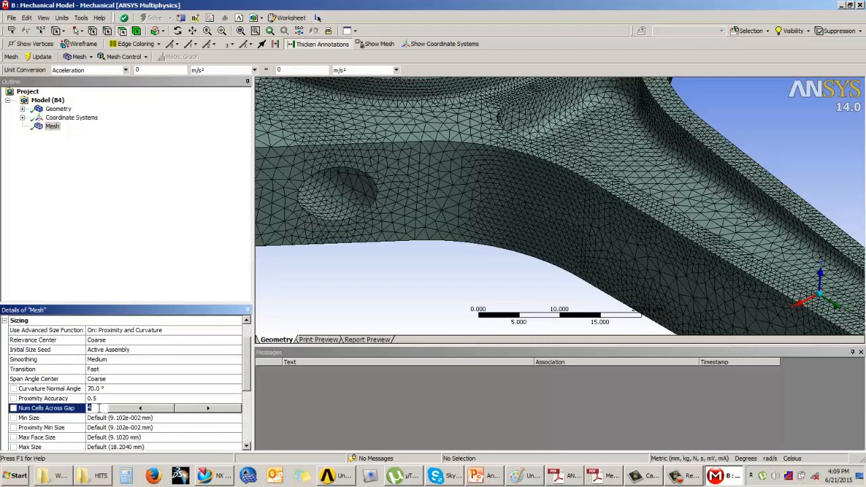
key(Return)
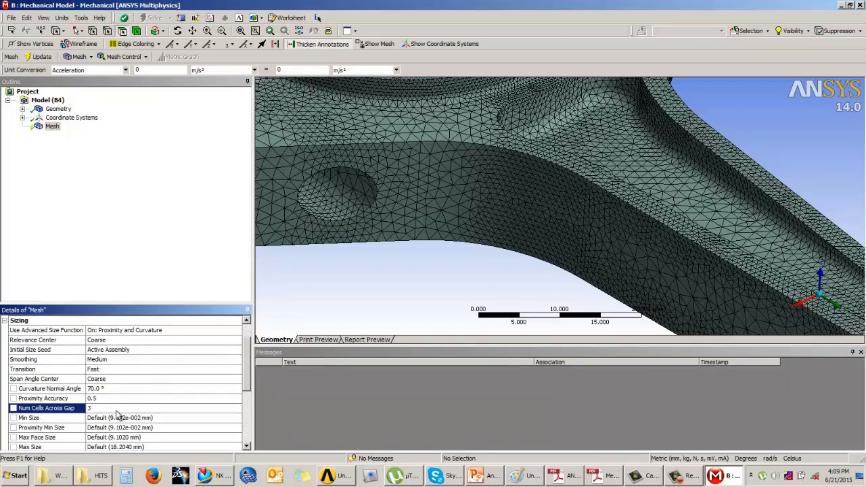
click(38, 56)
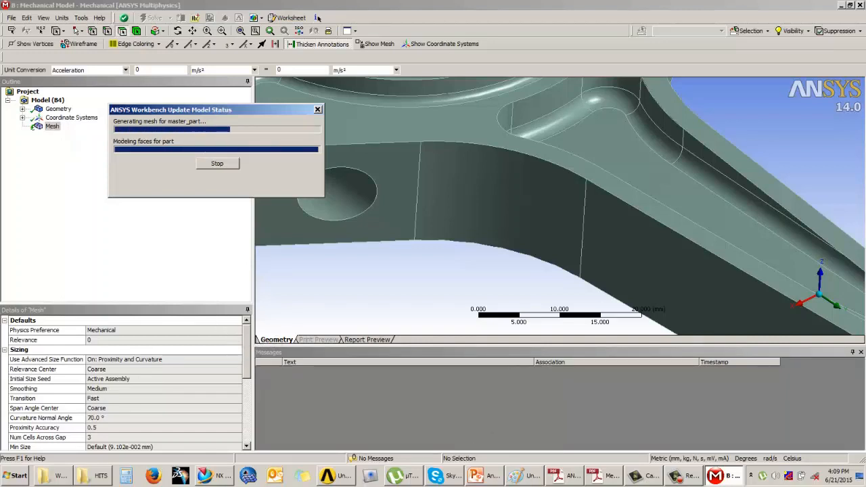
mouse_move(555, 479)
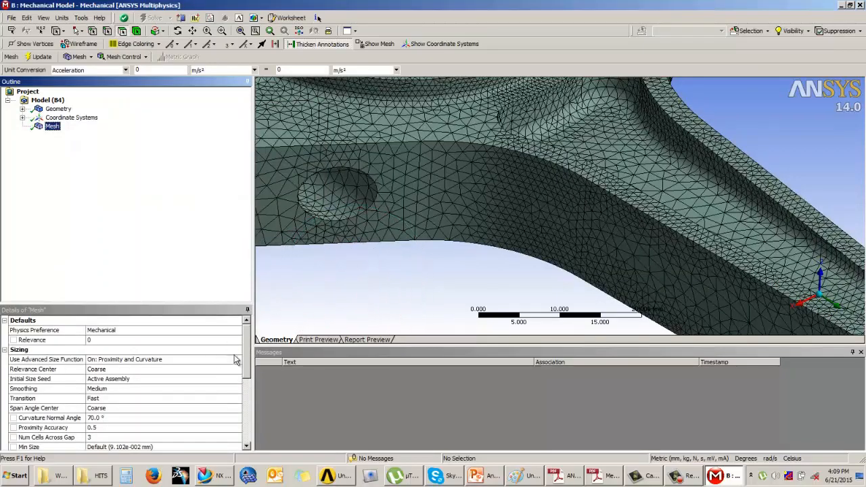
Check the element count, set the mesh's Max Face Size to 5 mm and update the mesh.
scroll(252, 373, down, 2)
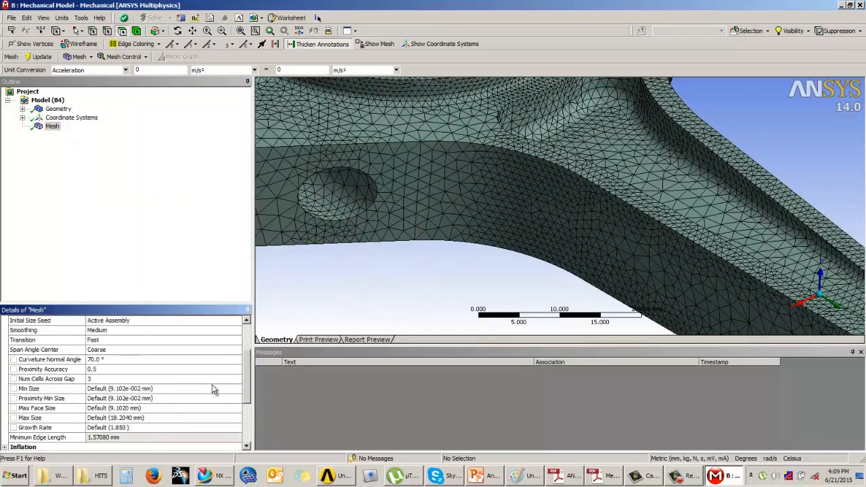
click(119, 409)
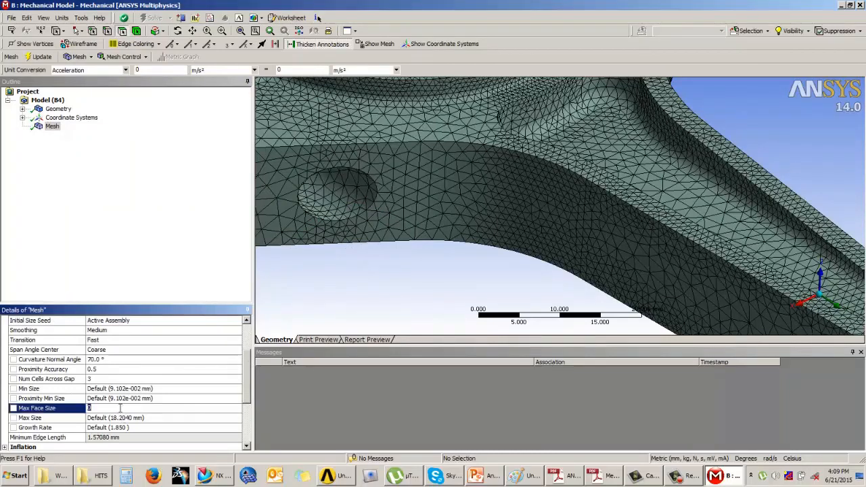
click(190, 280)
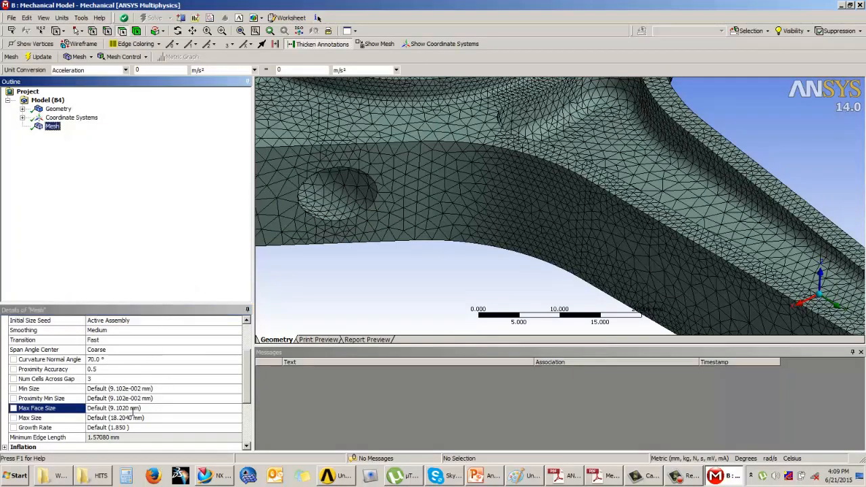
click(152, 408)
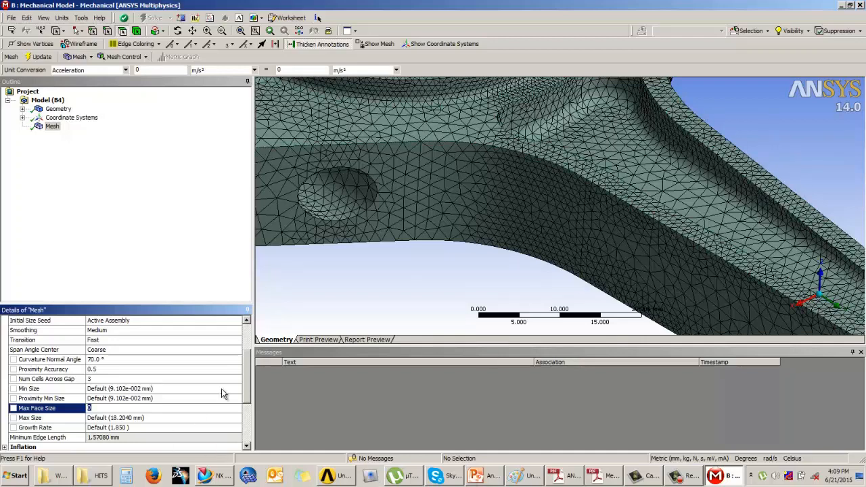
scroll(181, 418, down, 3)
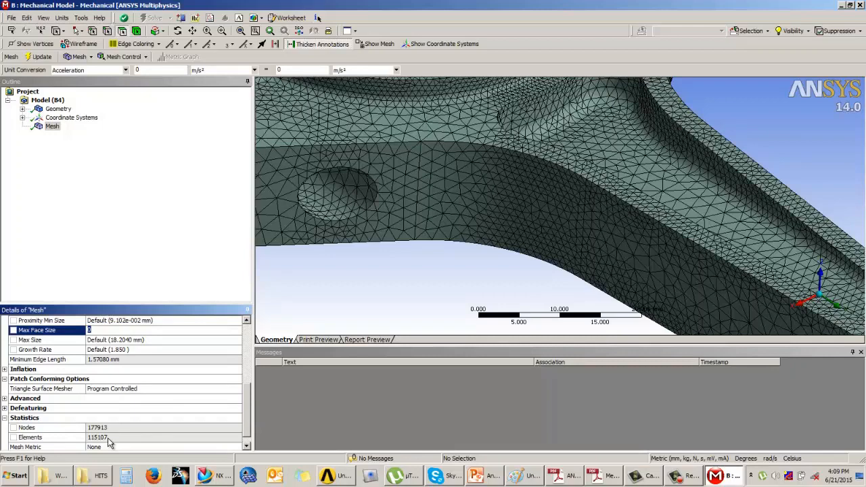
scroll(252, 417, up, 1)
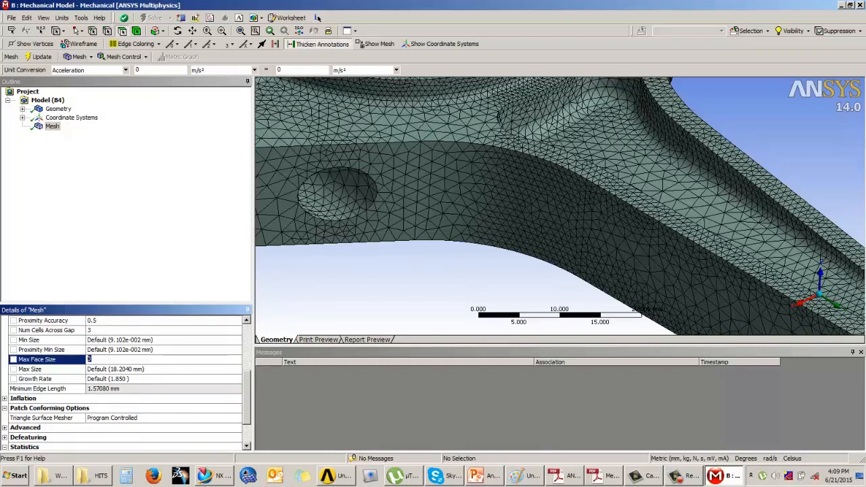
key(Return)
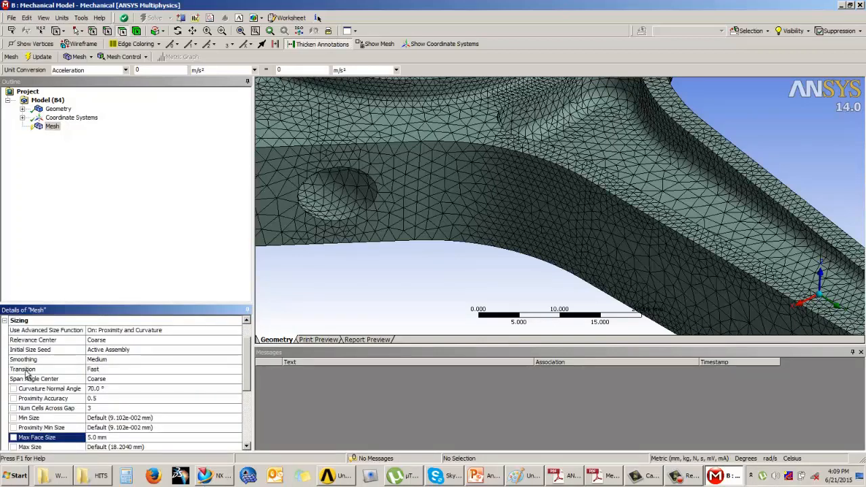
click(42, 57)
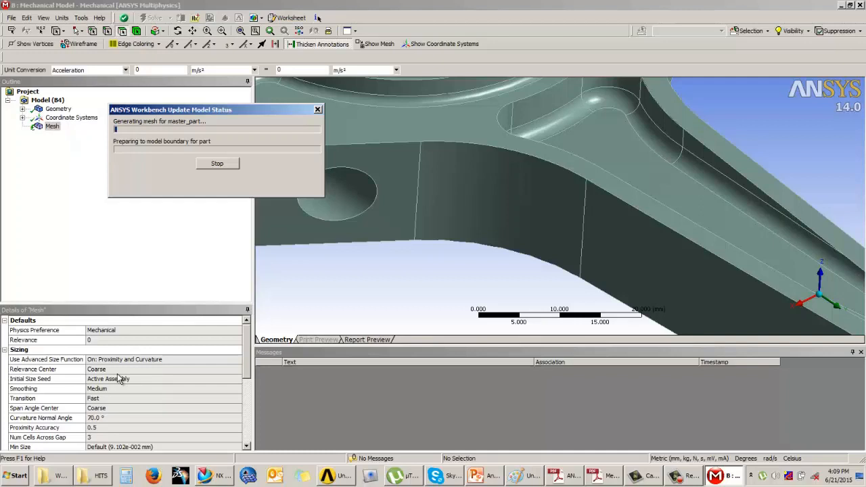
Examine the mesh around the big end and check the node and element statistics for the 5 mm Max Face Size.
middle_drag(379, 289, 599, 242)
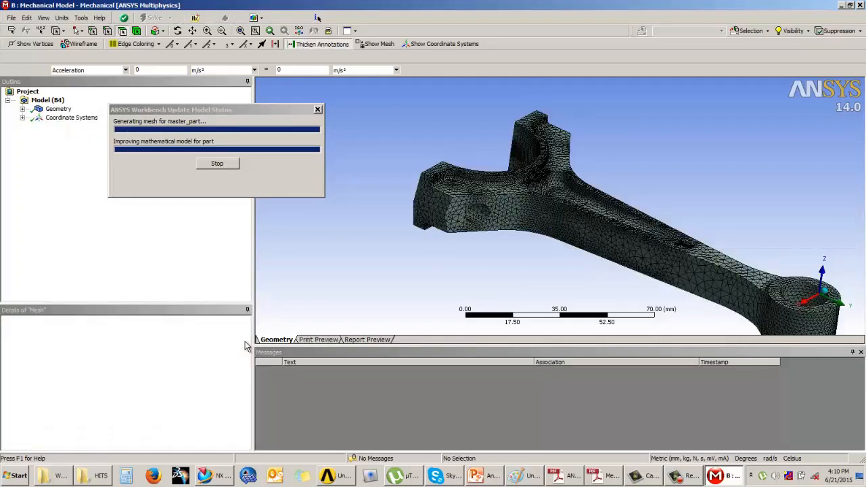
drag(246, 346, 254, 419)
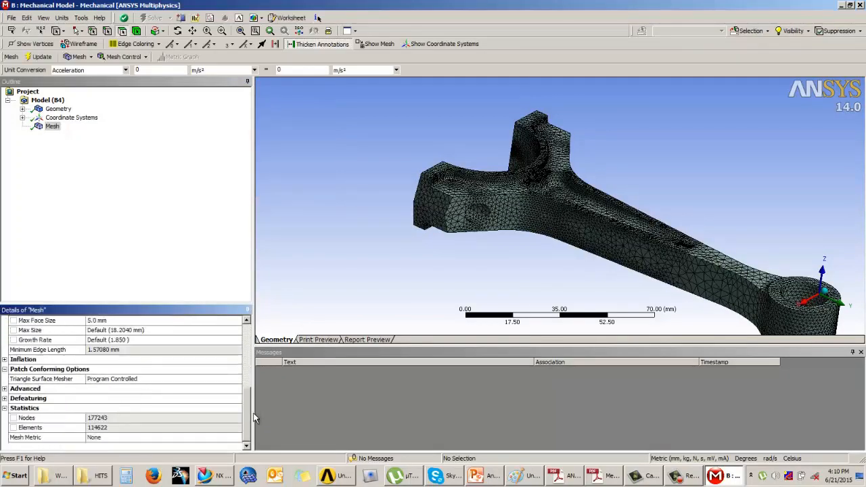
click(482, 264)
scroll(574, 248, up, 2)
scroll(574, 248, up, 2)
middle_drag(570, 248, 485, 235)
scroll(486, 236, down, 2)
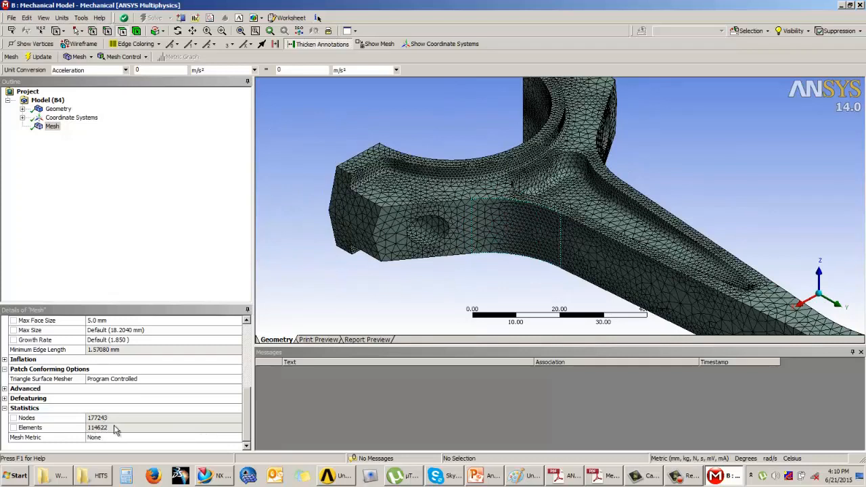
Set the mesh's Max Face Size to 15 mm and update the mesh.
scroll(252, 417, up, 2)
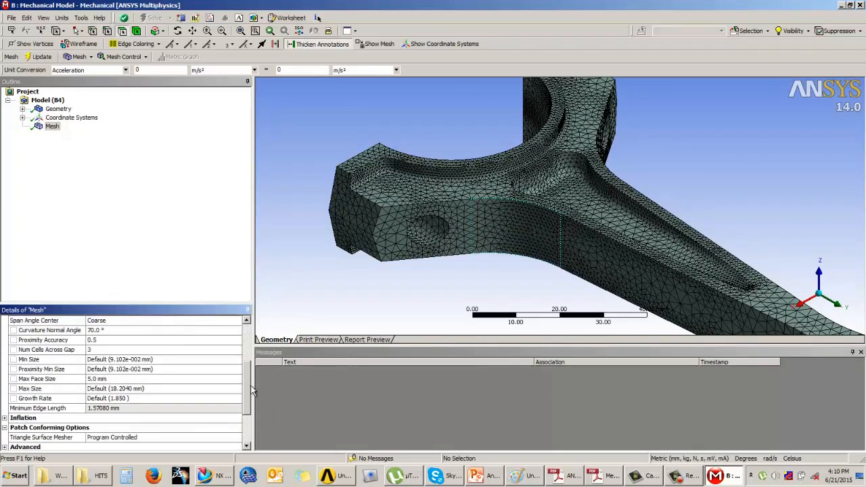
click(108, 379)
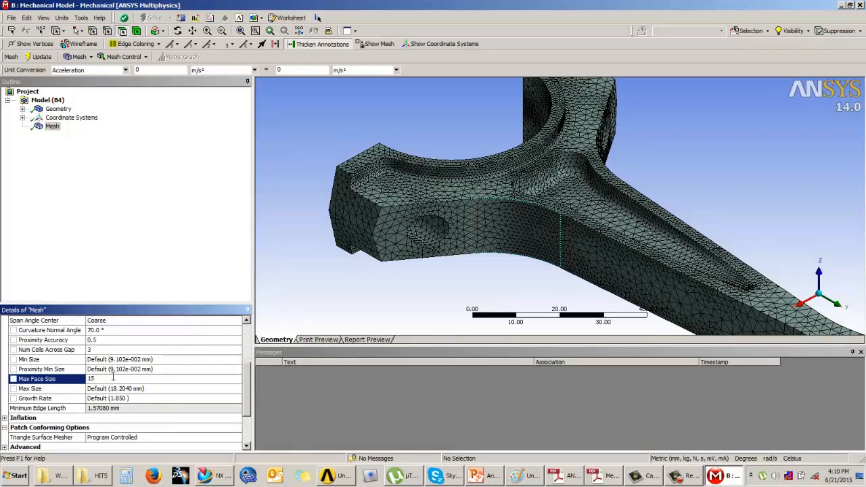
key(Return)
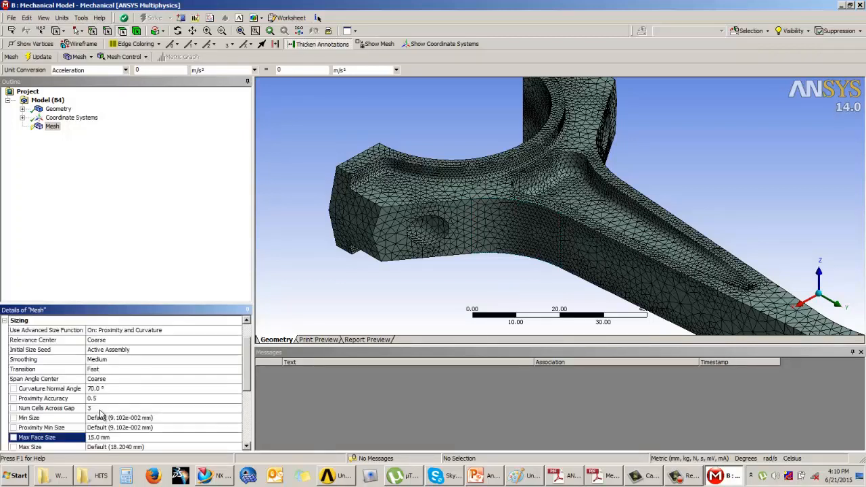
drag(247, 350, 249, 394)
click(39, 57)
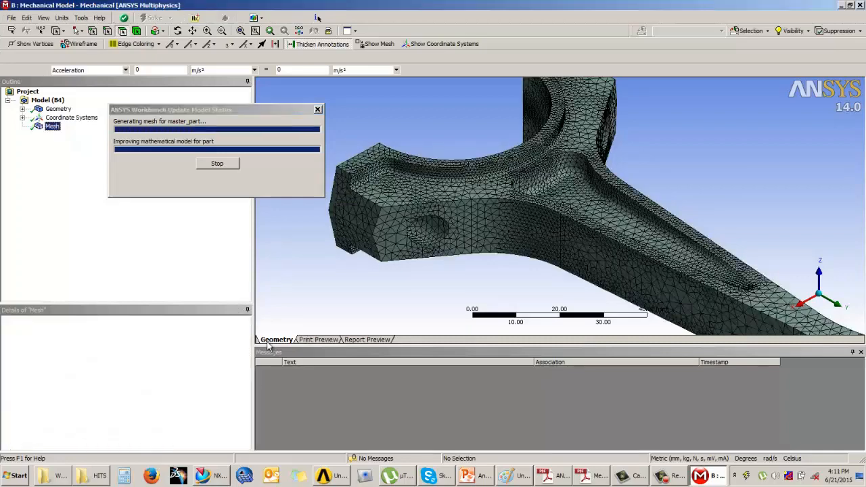
Check the mesh statistics, set Proximity Accuracy to 0 and update the mesh.
scroll(245, 354, down, 5)
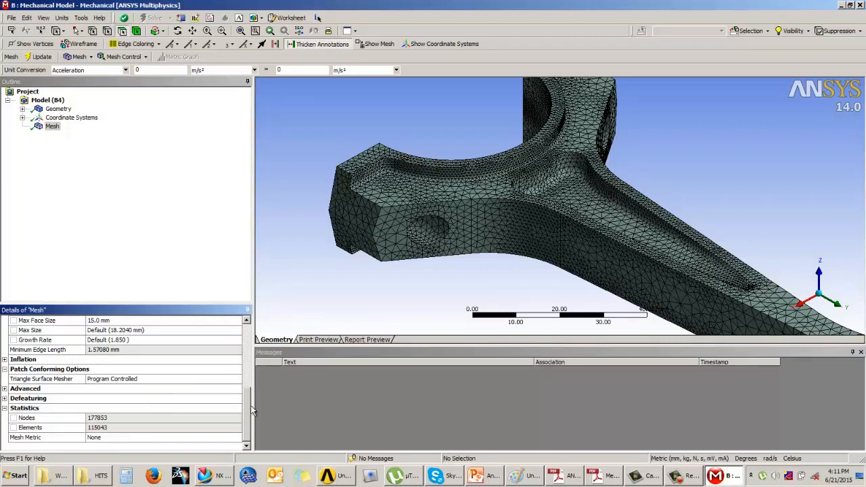
scroll(252, 400, up, 2)
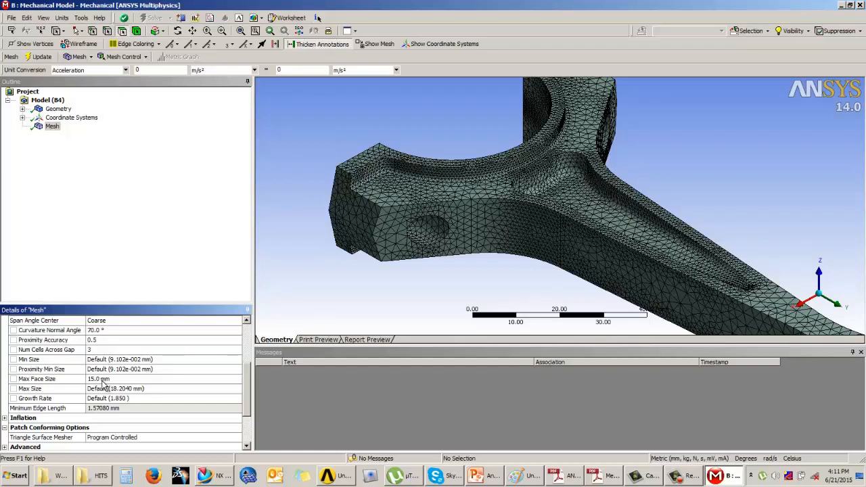
click(96, 341)
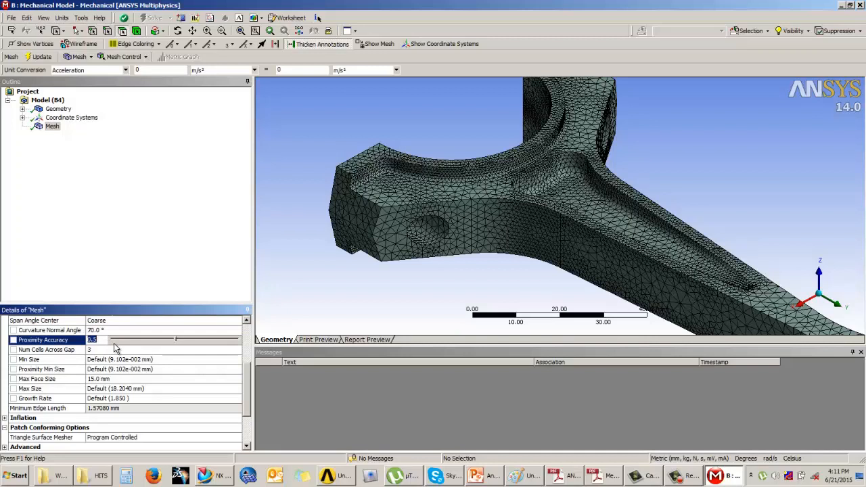
text(0)
key(Return)
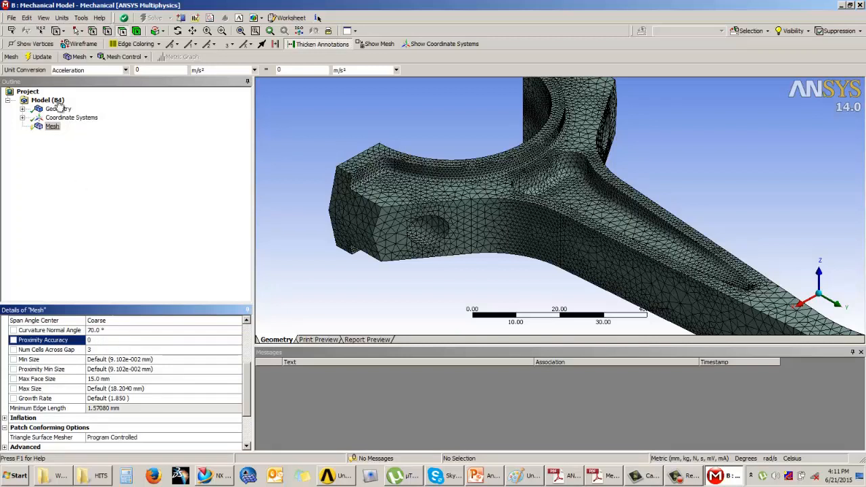
click(41, 57)
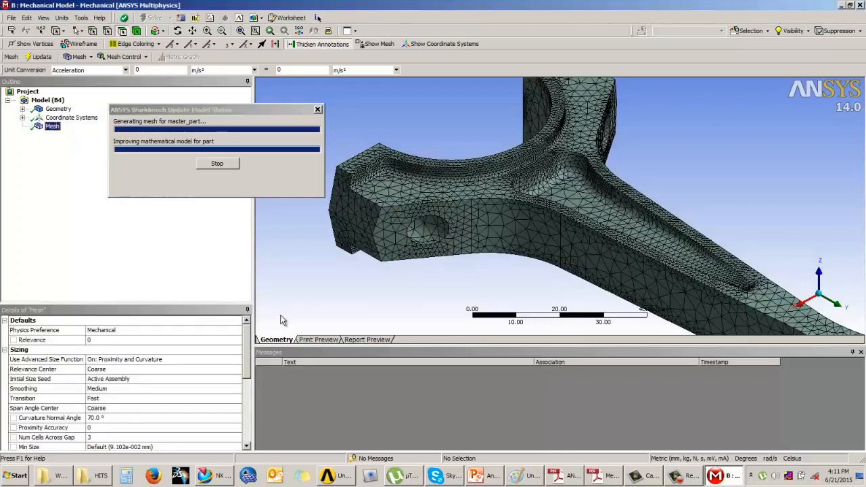
Check the resulting element count, set Proximity Accuracy to 1 and update the mesh.
drag(242, 348, 249, 420)
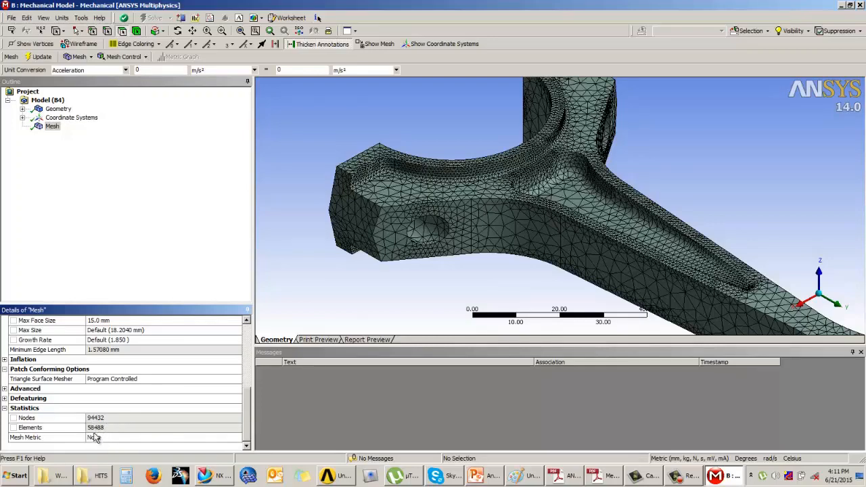
drag(248, 416, 243, 352)
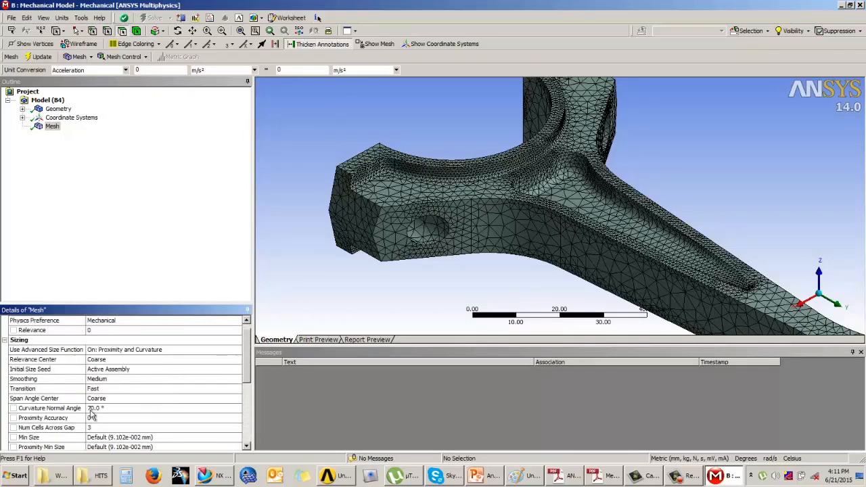
click(105, 418)
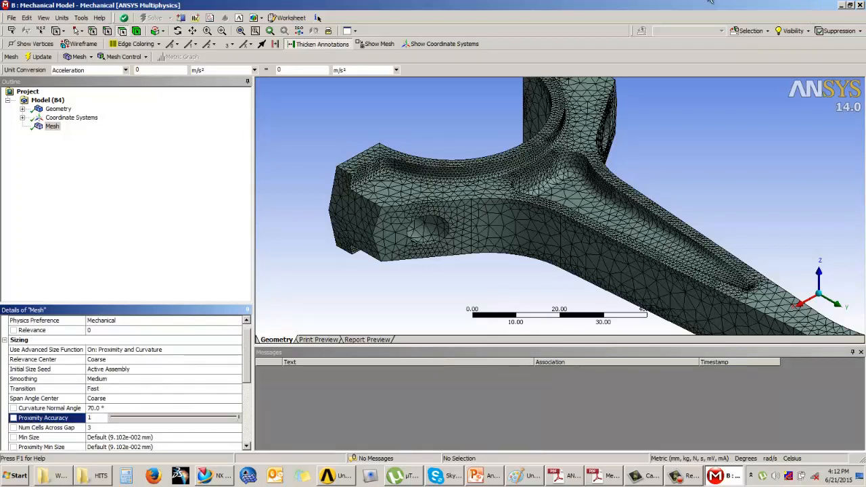
key(Return)
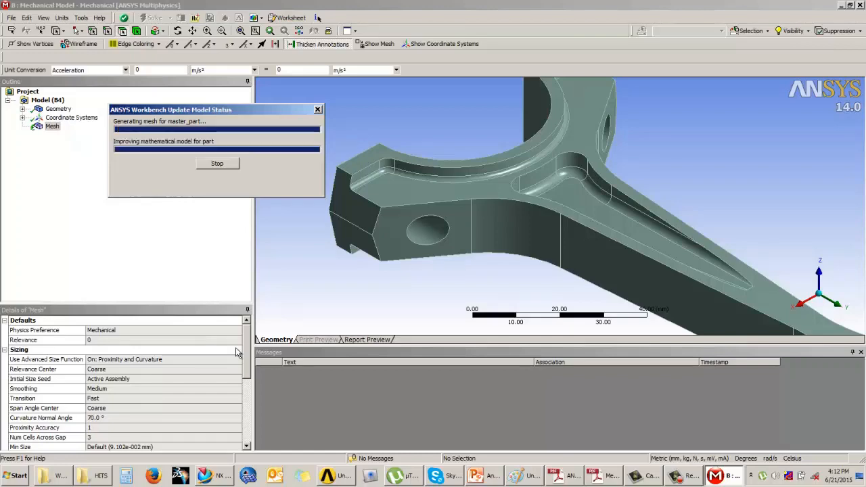
Check the element count in the mesh statistics for a Proximity Accuracy of 1.
drag(247, 350, 249, 426)
click(112, 429)
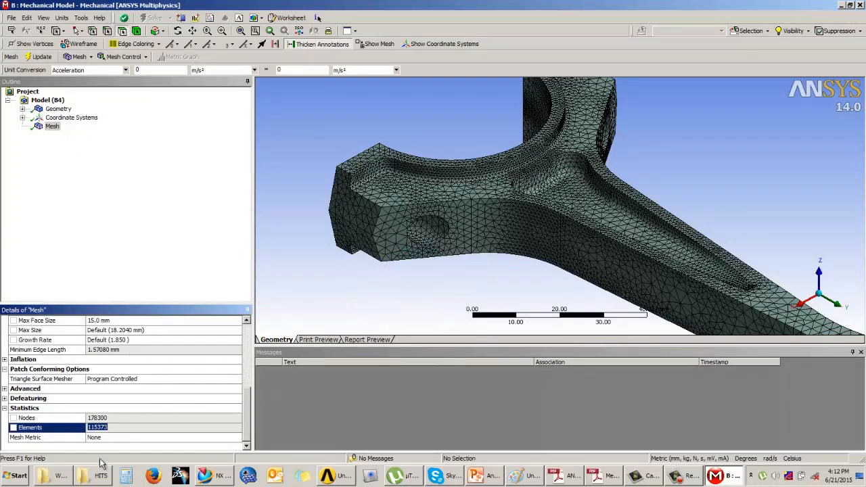
drag(246, 418, 251, 344)
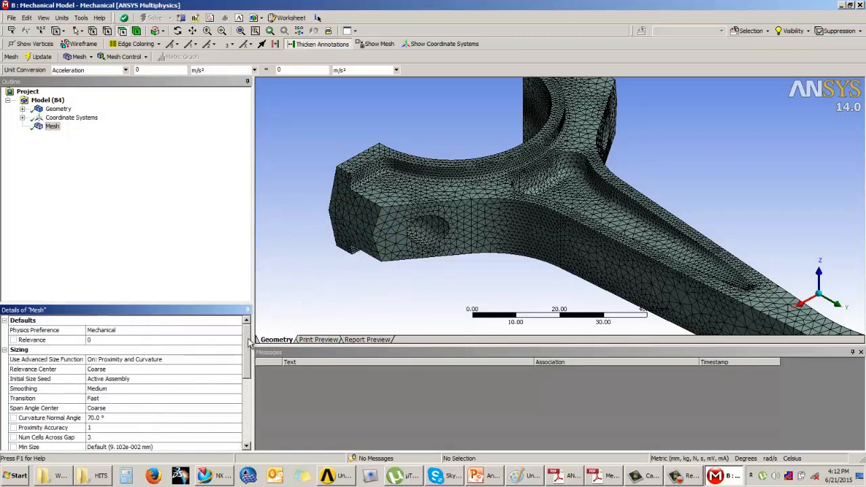
Switch the mesh's advanced size function to On: Proximity and set Proximity Accuracy to 0.5.
click(214, 361)
click(237, 360)
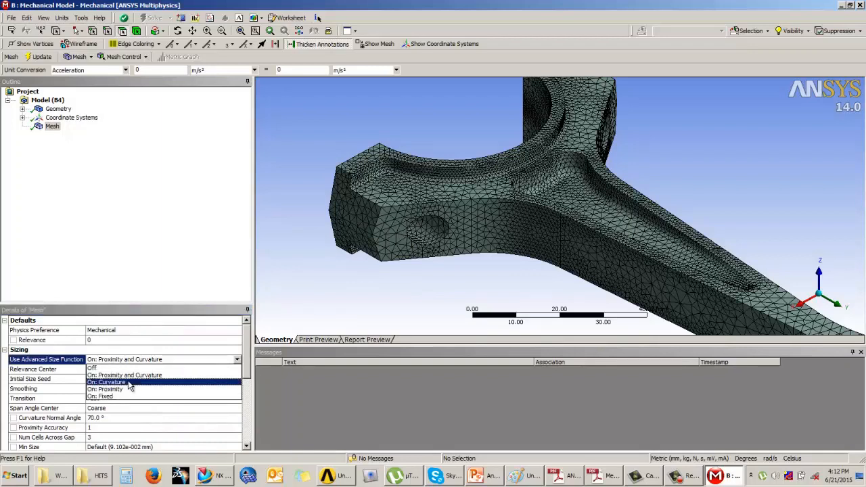
click(132, 390)
drag(246, 354, 248, 383)
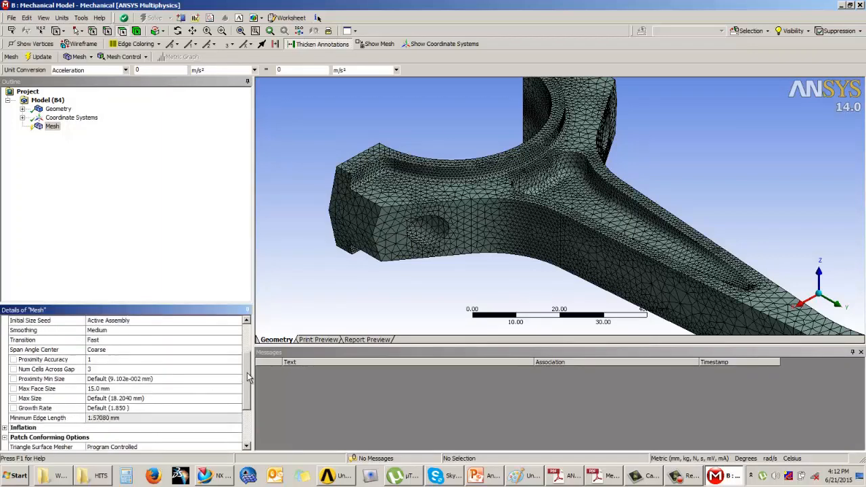
click(101, 359)
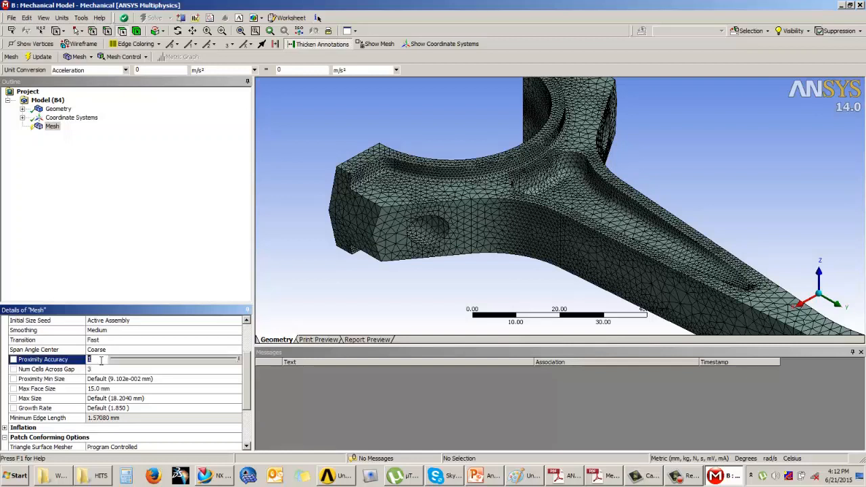
text(0.5)
key(Return)
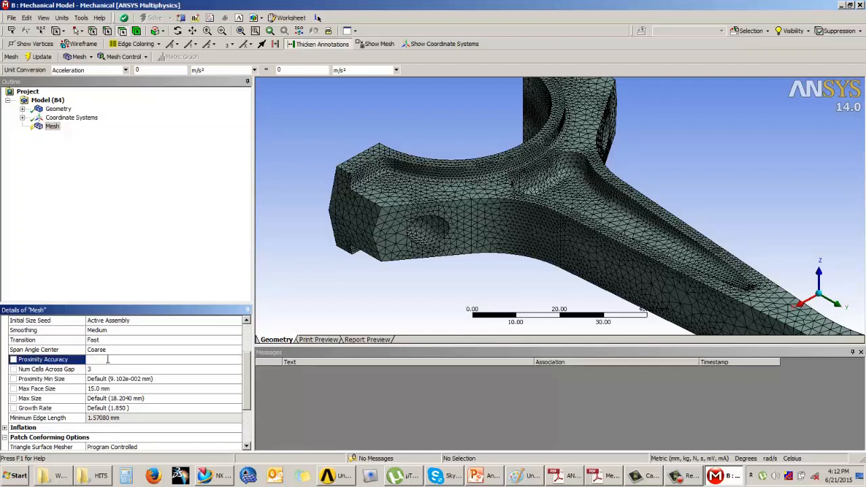
Review the proximity sizing settings: Proximity Min Size, Max Face Size, Max Size, Growth Rate and Num Cells Across Gap.
click(100, 380)
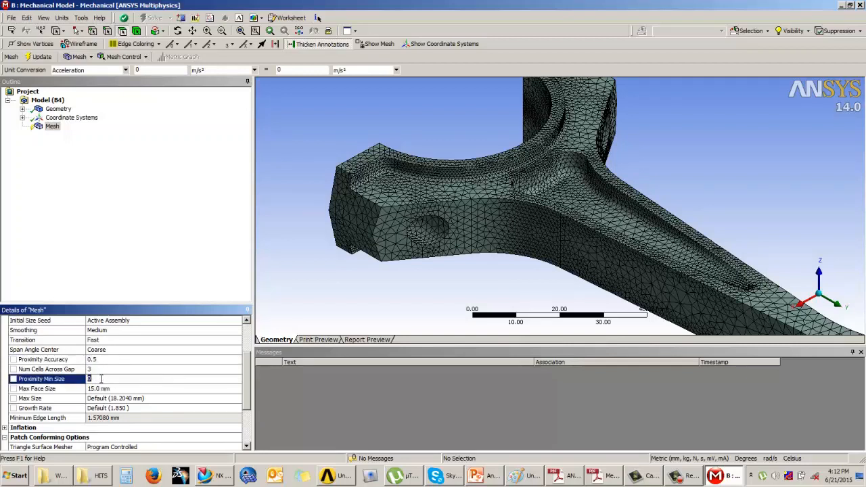
click(108, 388)
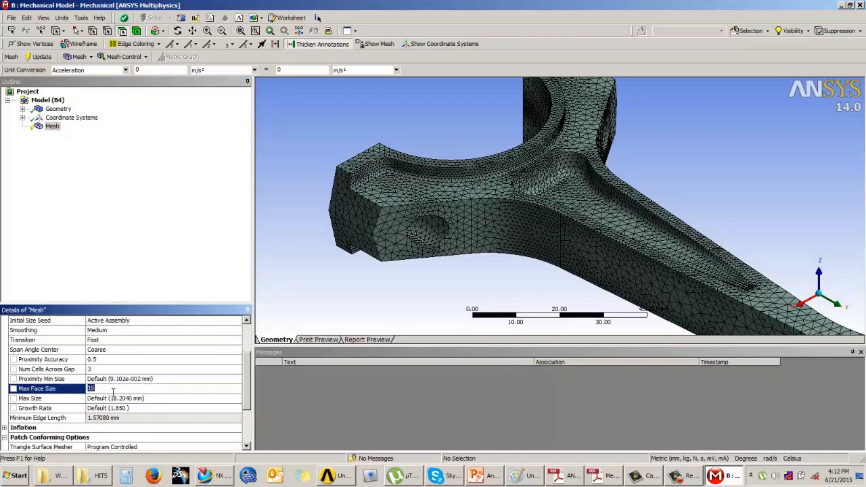
click(113, 399)
click(116, 410)
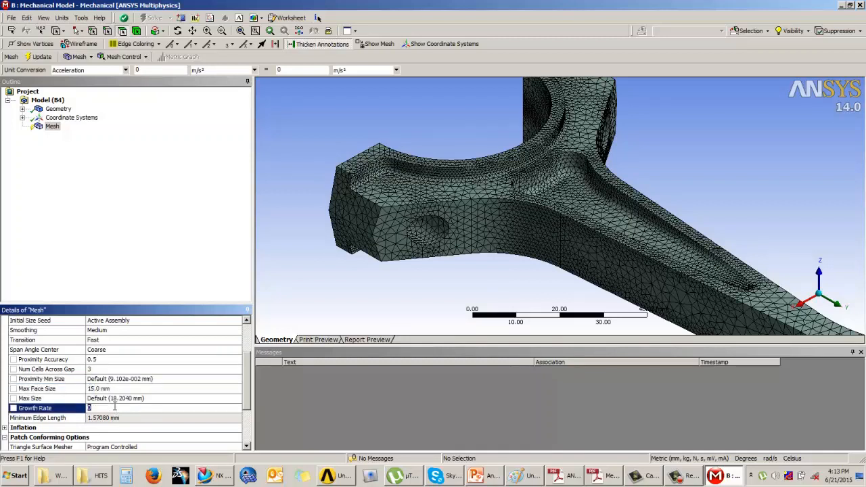
click(106, 369)
mouse_move(249, 373)
mouse_down()
mouse_move(249, 353)
mouse_move(248, 363)
mouse_up()
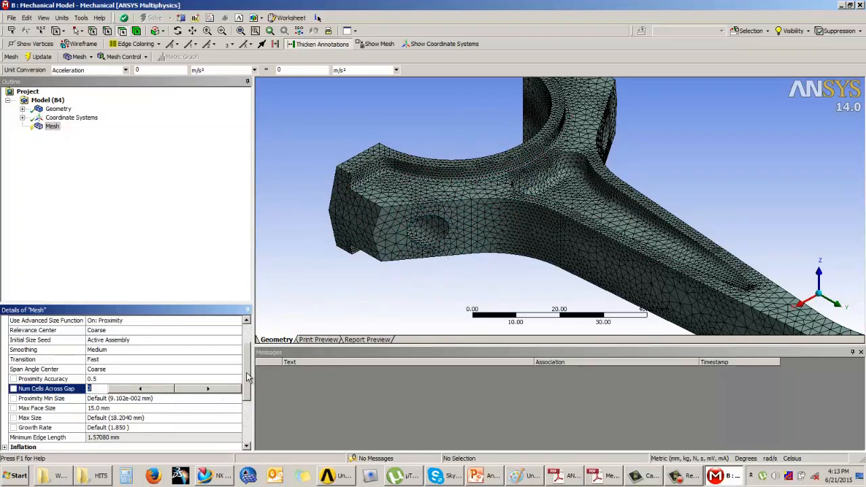
drag(247, 374, 244, 357)
Try the On: Curvature advanced size function and return the setting to On: Proximity and Curvature.
click(112, 362)
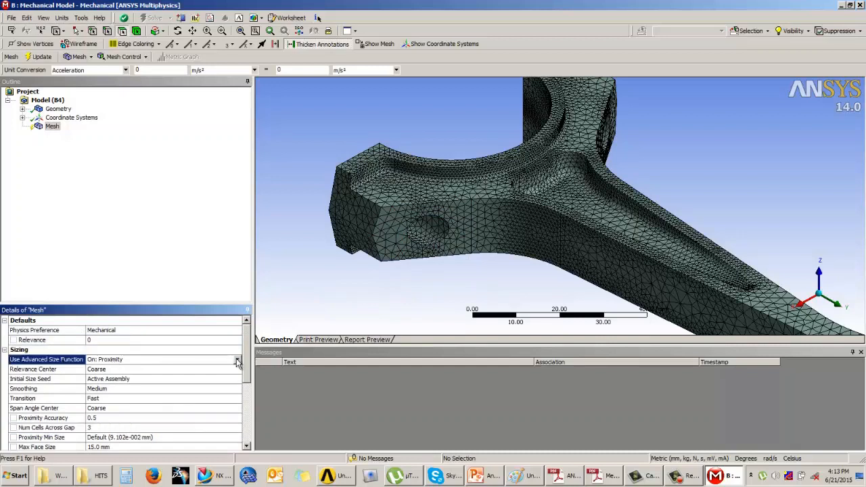
click(237, 360)
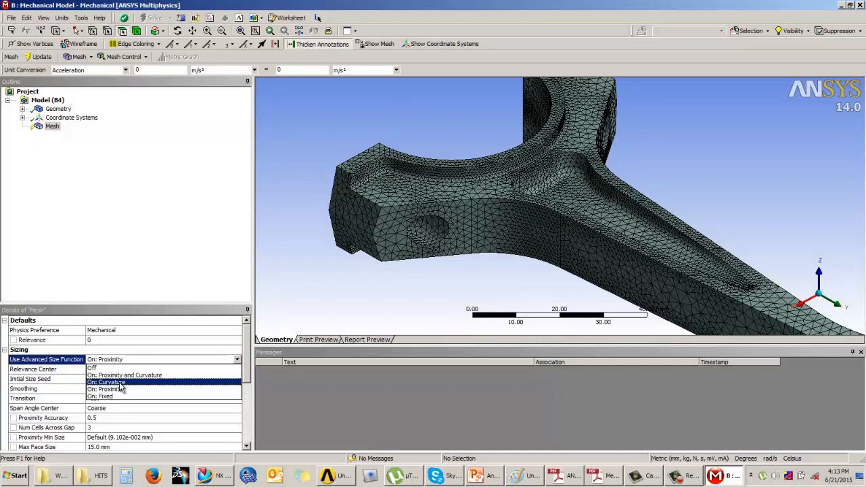
click(120, 384)
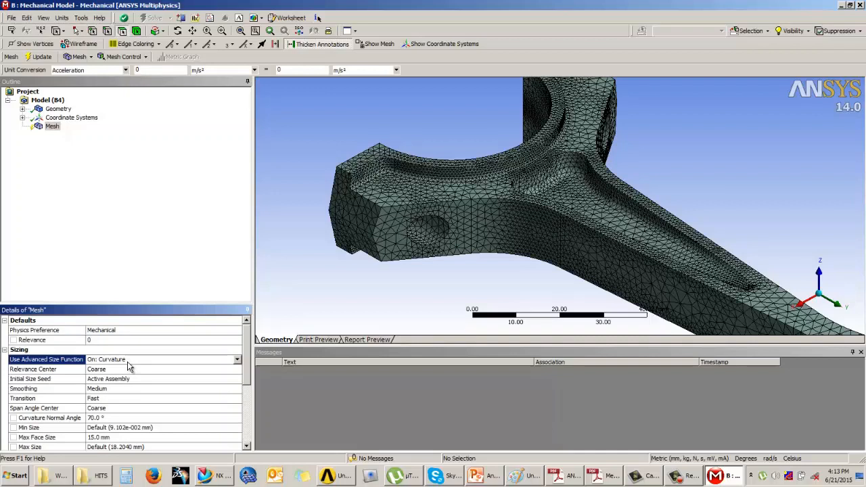
click(238, 360)
click(169, 380)
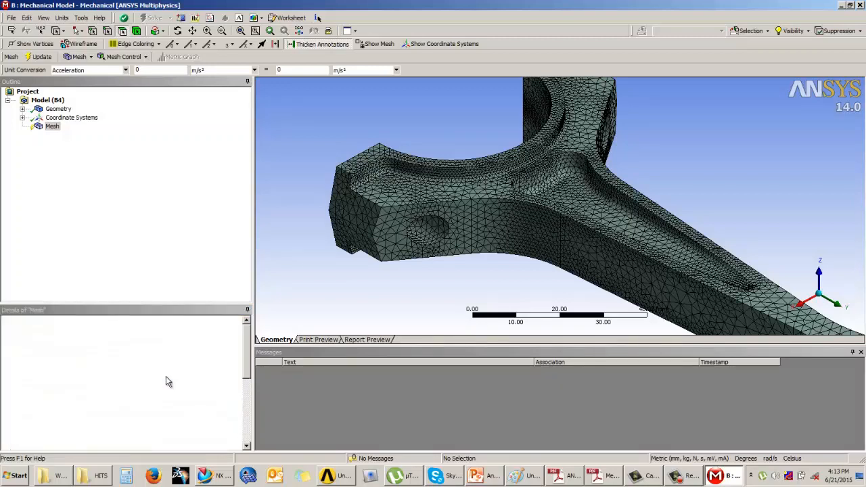
Examine the mesh along the connecting rod's shank and recessed pocket, ending with a view of the whole rod along the Z axis.
click(302, 279)
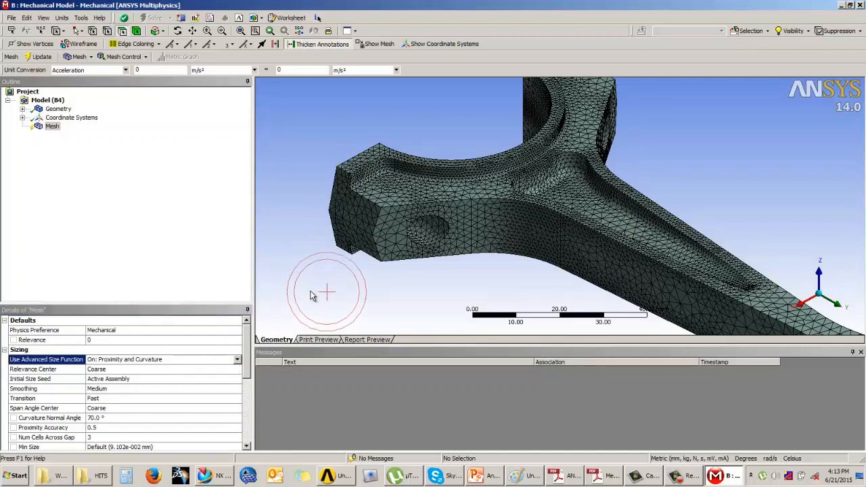
scroll(383, 228, down, 3)
middle_drag(383, 228, 636, 234)
scroll(609, 239, up, 3)
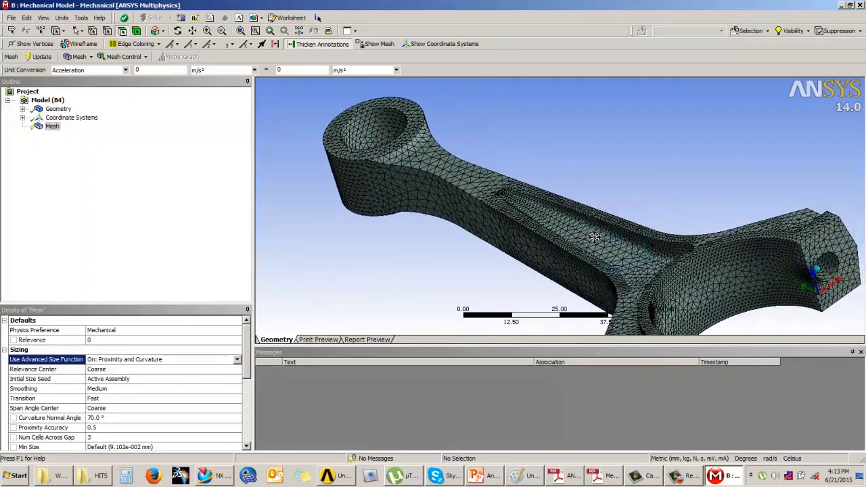
ctrl+middle_drag(577, 241, 593, 263)
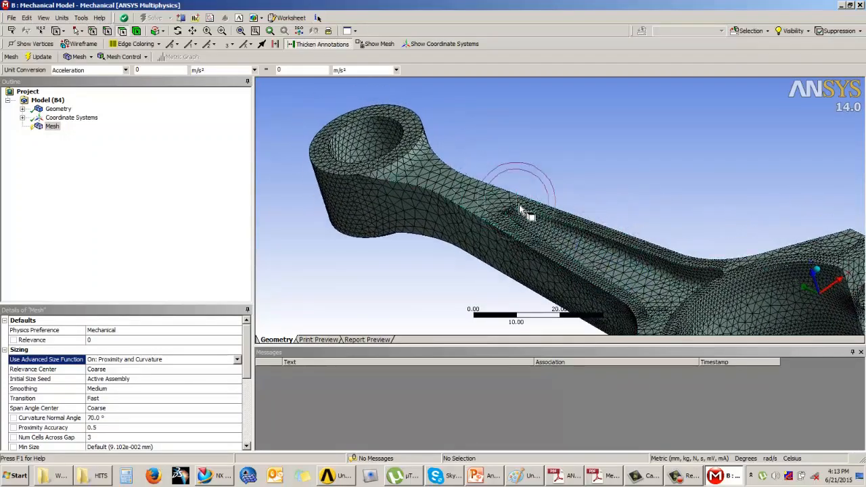
middle_drag(494, 213, 538, 229)
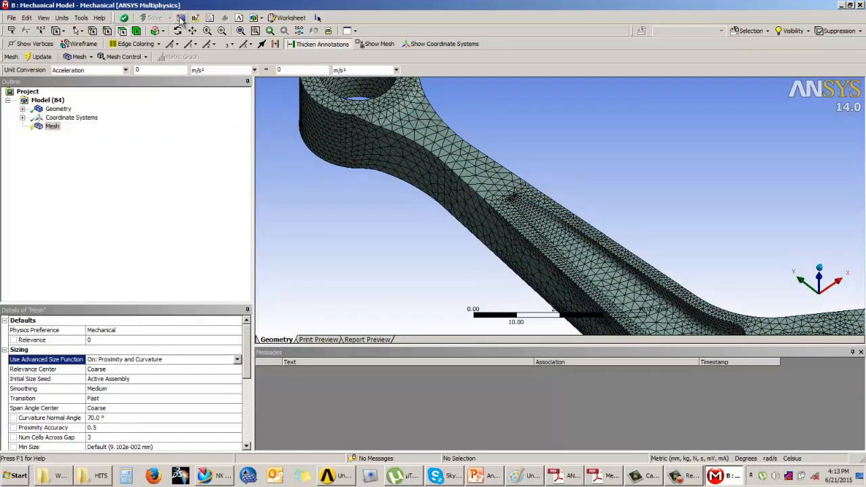
click(818, 280)
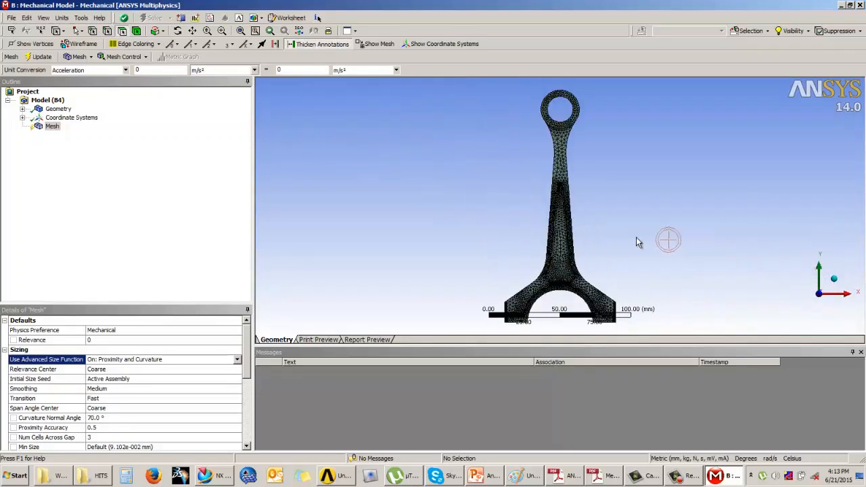
Cut the connecting rod mesh lengthwise with a section plane drawn vertically through the centre of the rod.
scroll(665, 188, down, 2)
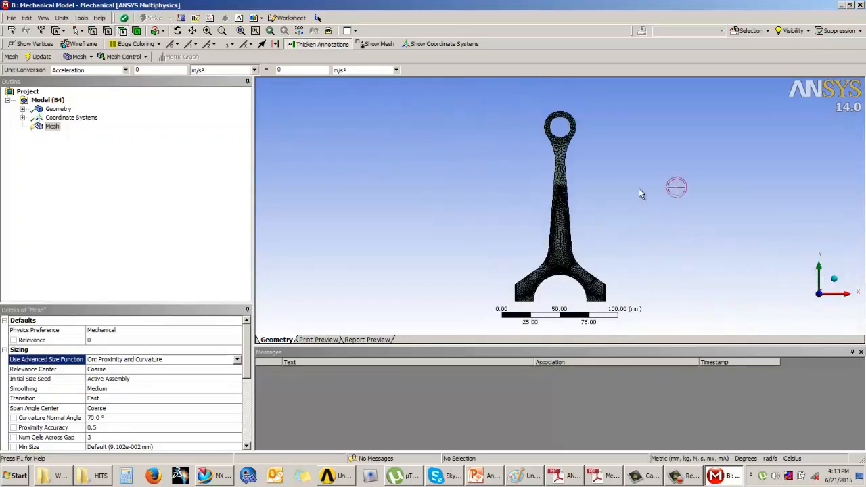
click(181, 18)
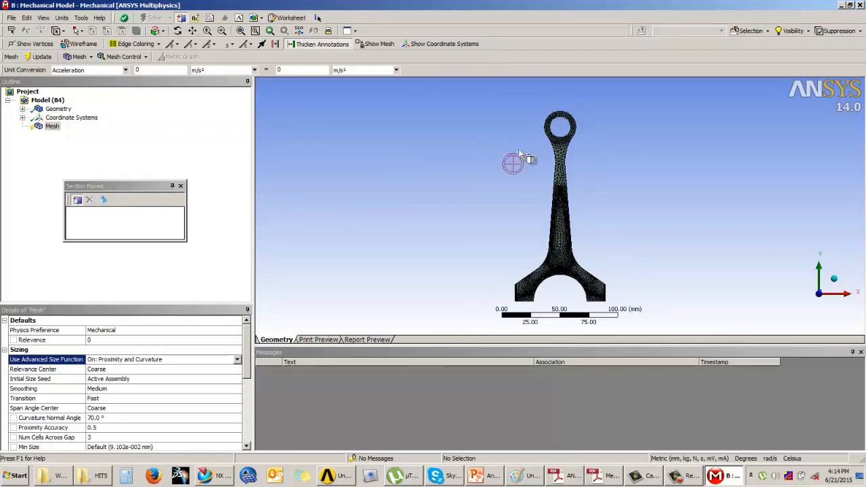
drag(560, 101, 561, 290)
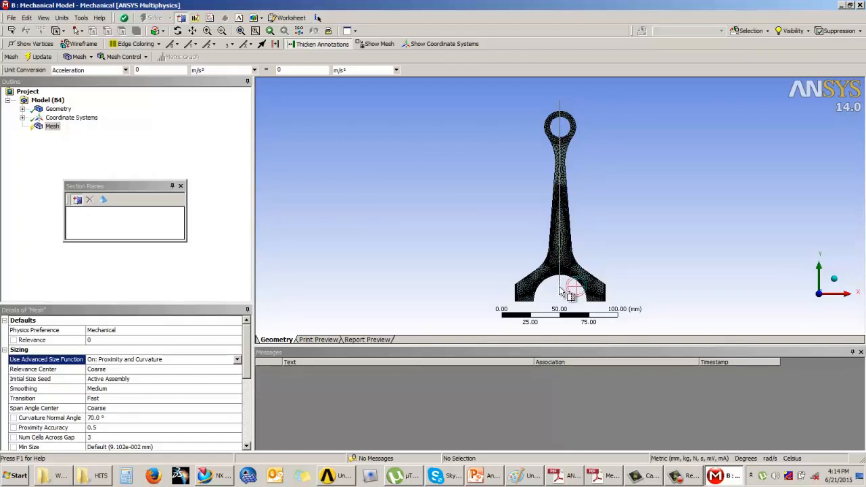
drag(561, 292, 561, 292)
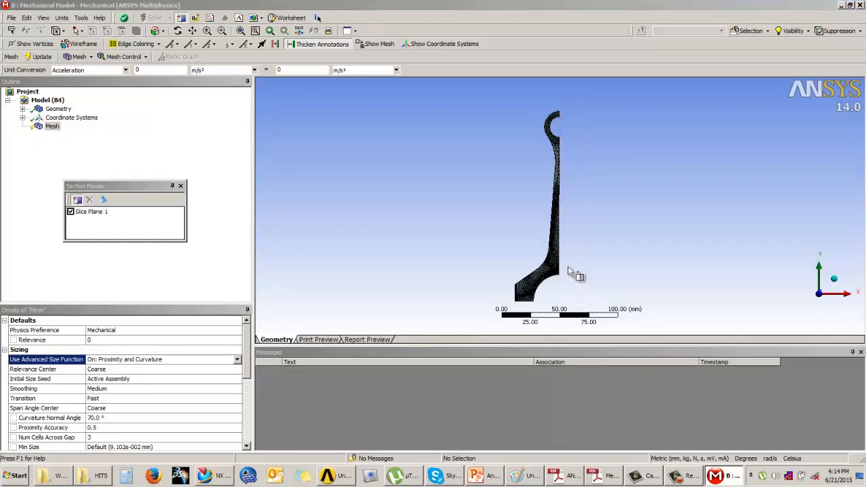
Examine the sectioned mesh on the cut face along the shank and its recessed pocket.
middle_drag(544, 265, 477, 237)
scroll(480, 237, up, 8)
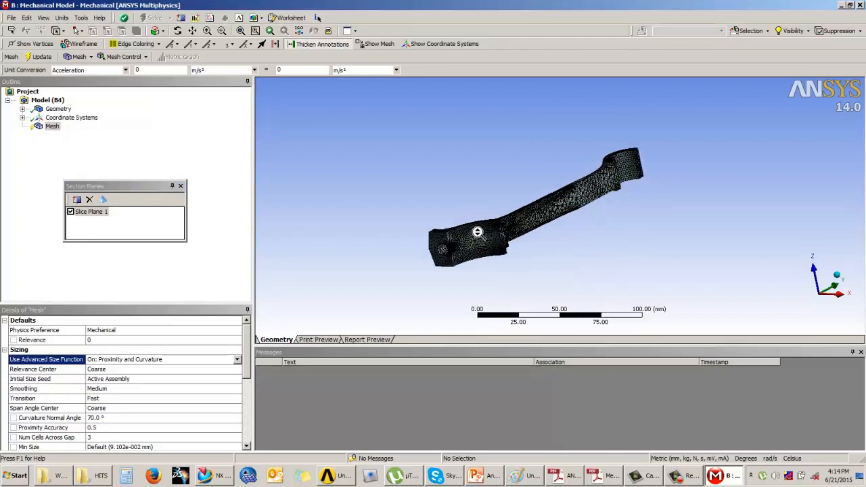
scroll(501, 237, up, 6)
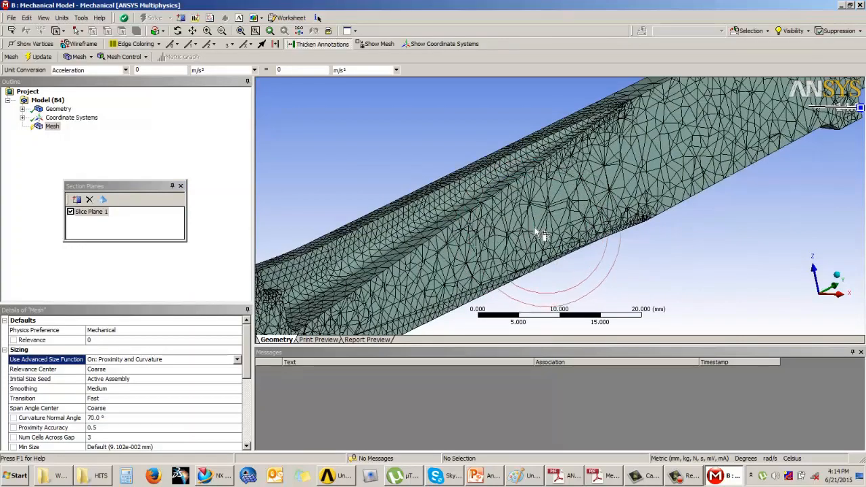
scroll(540, 232, up, 5)
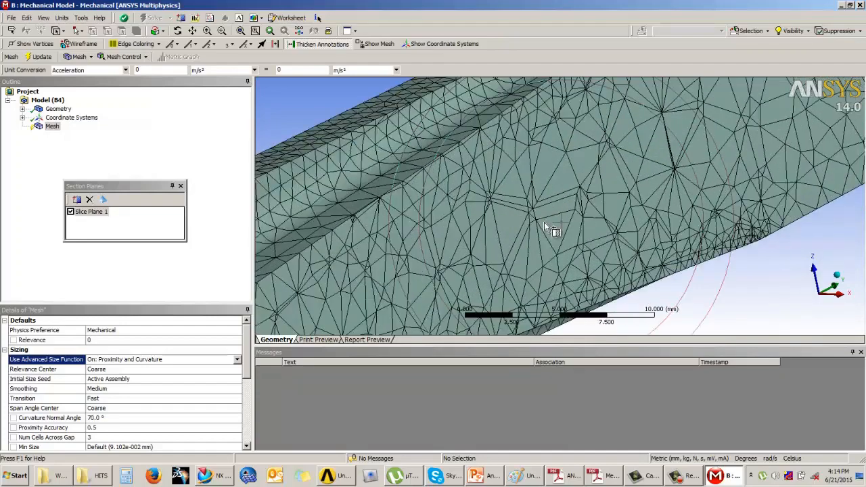
scroll(544, 222, down, 1)
scroll(501, 200, down, 1)
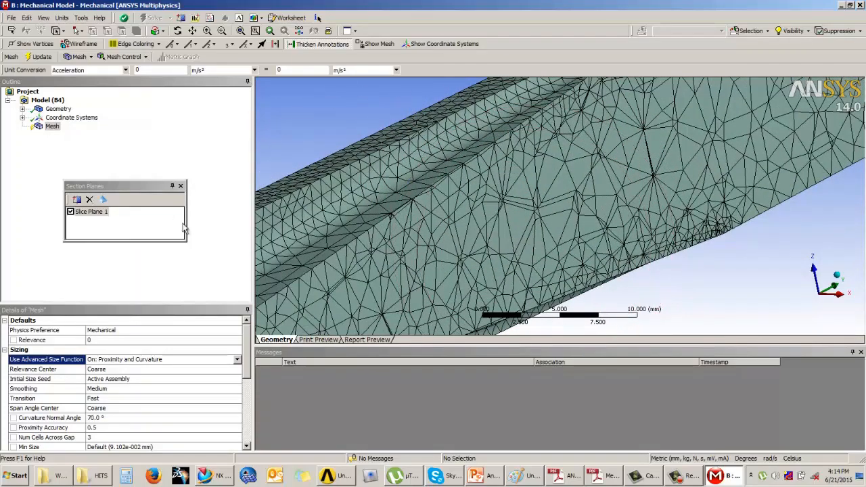
scroll(469, 240, down, 1)
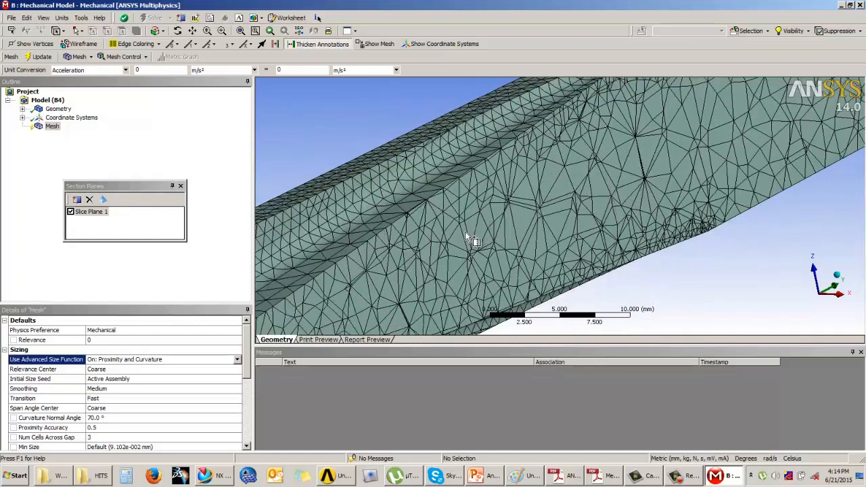
Show whole elements along the lengthwise cut, inspect them on the shank, and orient the view along the Z axis.
click(103, 200)
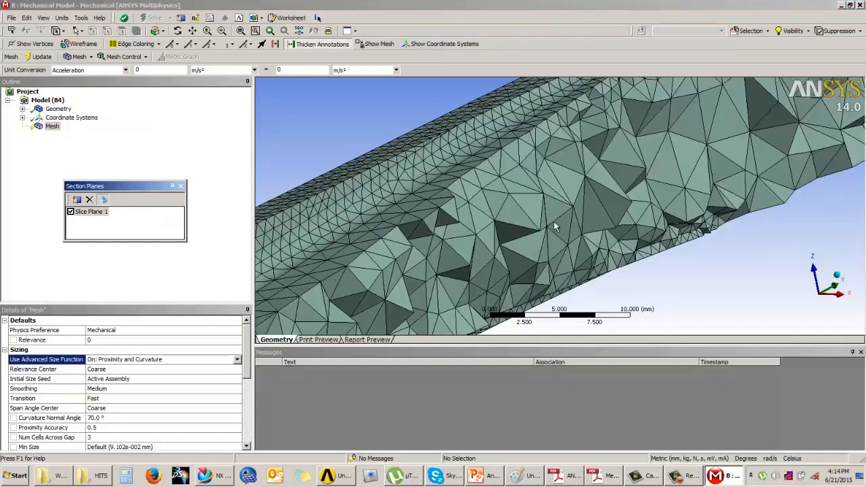
middle_drag(608, 242, 629, 215)
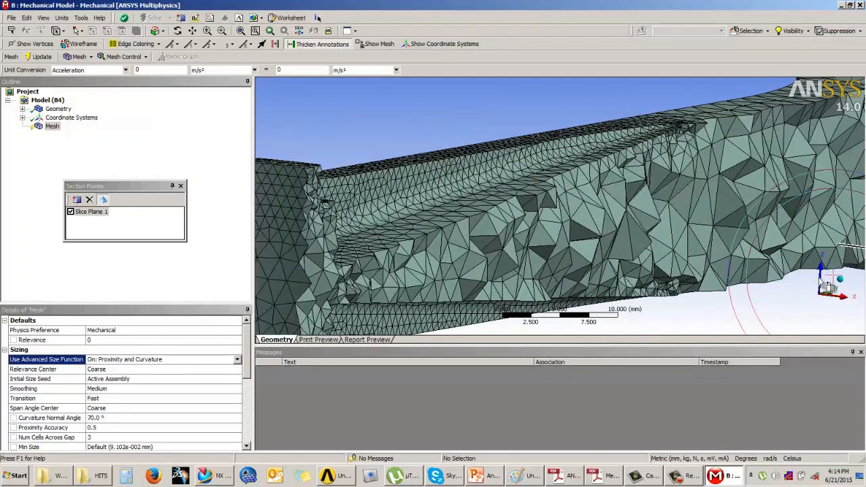
click(820, 279)
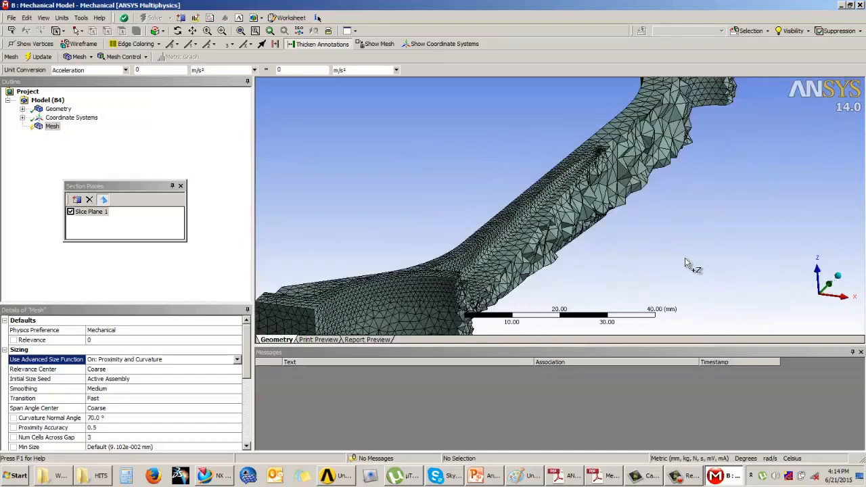
Shift Slice Plane 1 slightly sideways across the rod.
click(103, 229)
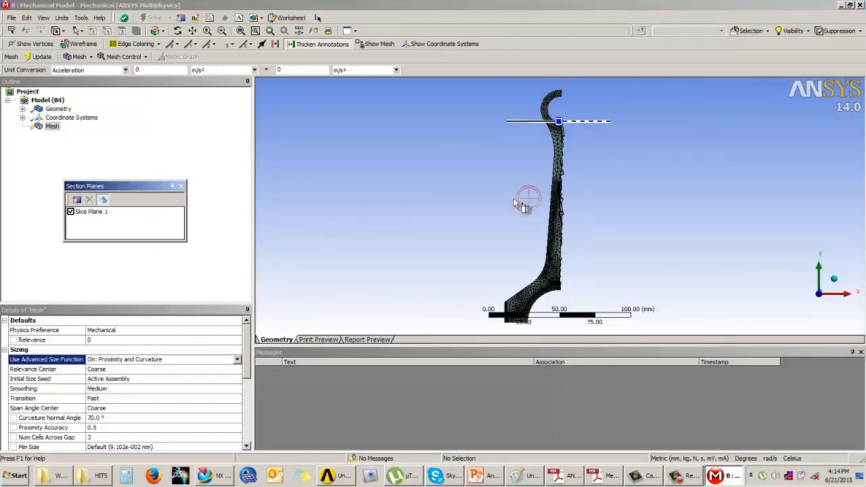
drag(559, 123, 561, 139)
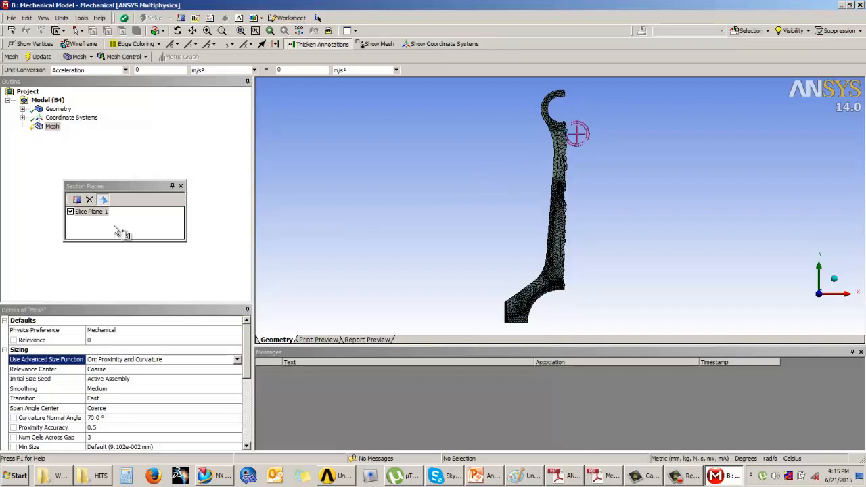
click(95, 234)
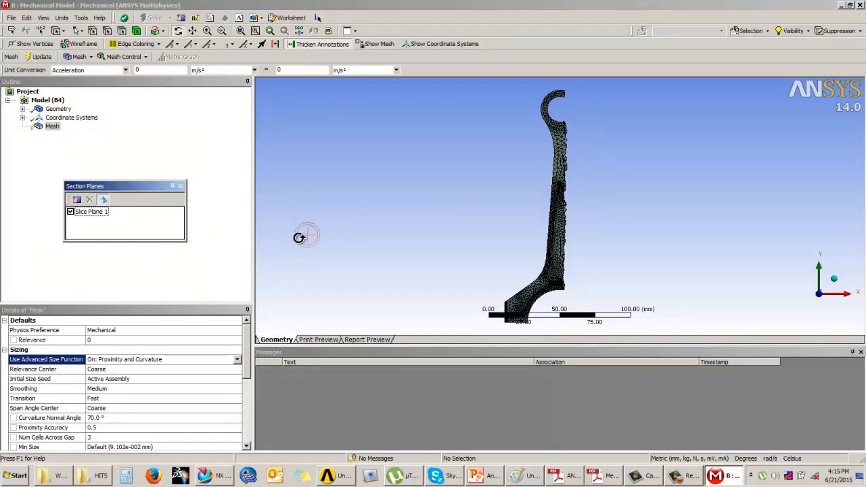
drag(406, 226, 477, 195)
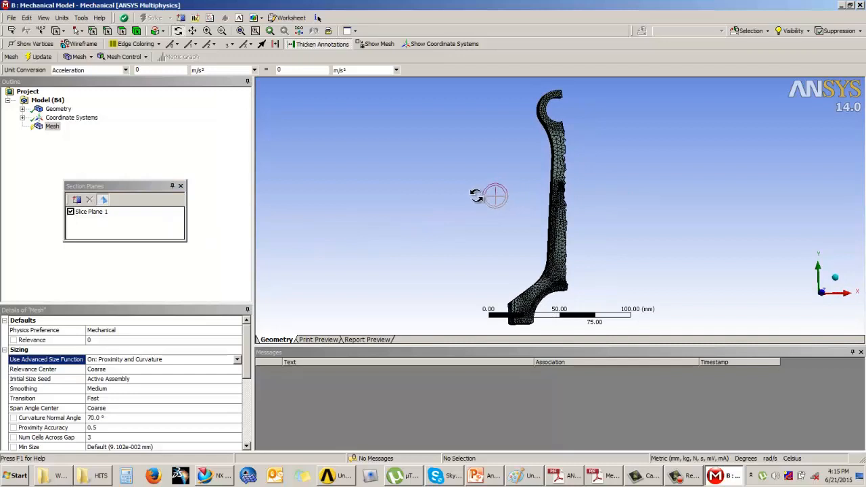
Add a second section plane drawn horizontally across the middle of the rod's shank and inspect the combined cut.
click(77, 201)
drag(442, 197, 642, 198)
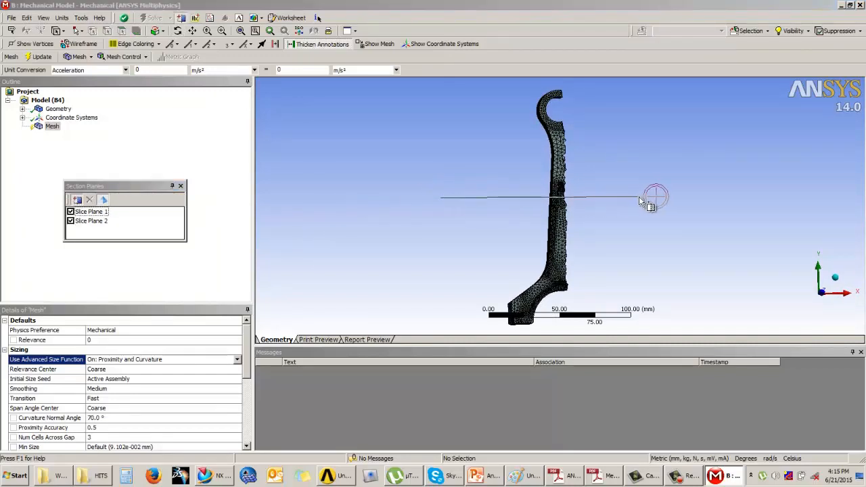
click(106, 224)
middle_drag(653, 262, 618, 257)
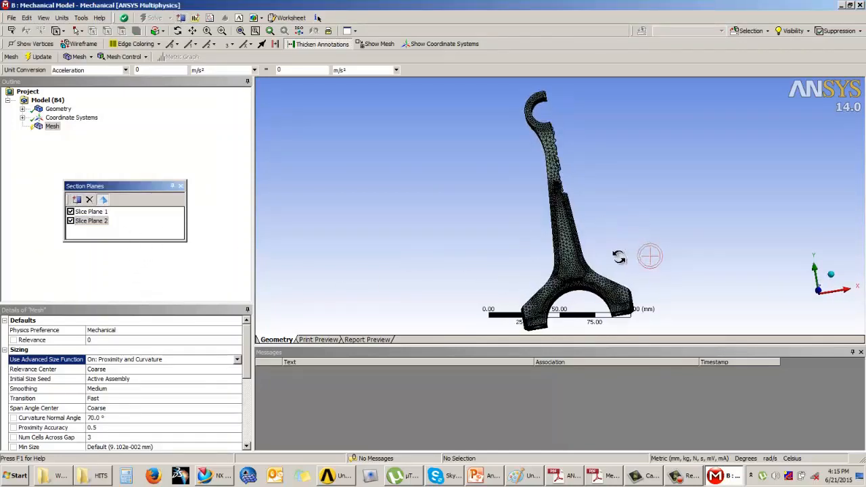
Adjust the position of Slice Plane 1 and toggle which of its sides is hidden to compare both halves.
click(101, 211)
middle_drag(529, 204, 532, 218)
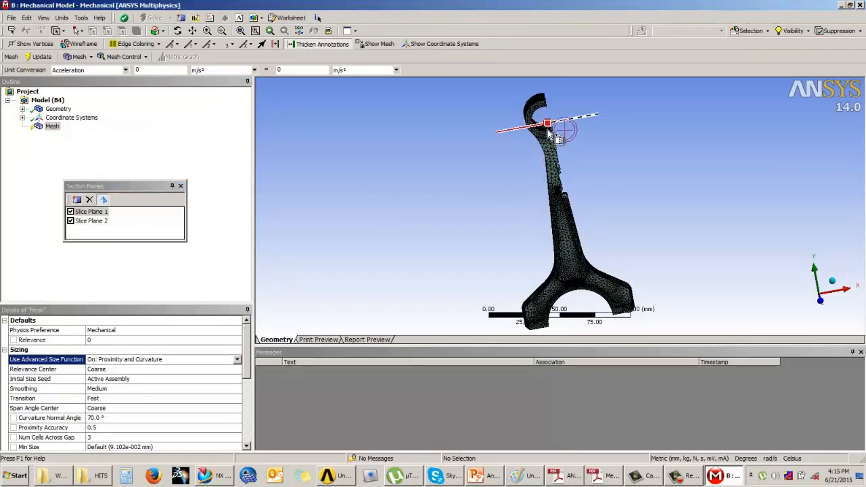
drag(549, 126, 558, 128)
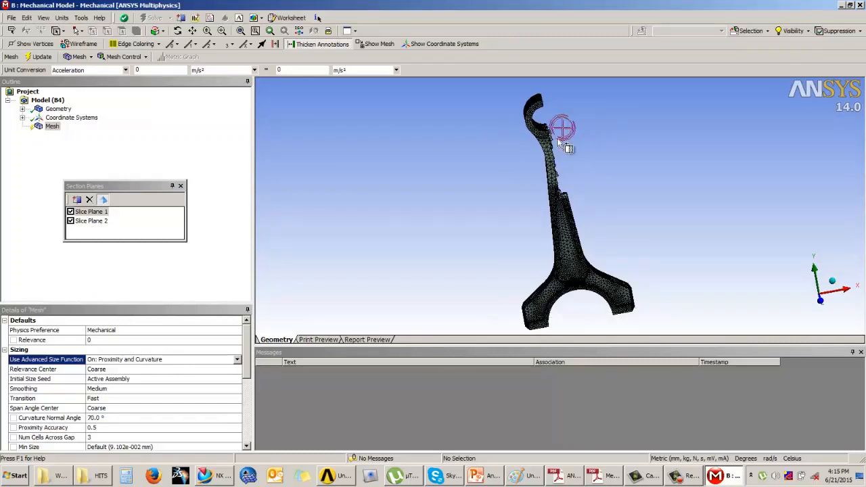
drag(626, 120, 582, 131)
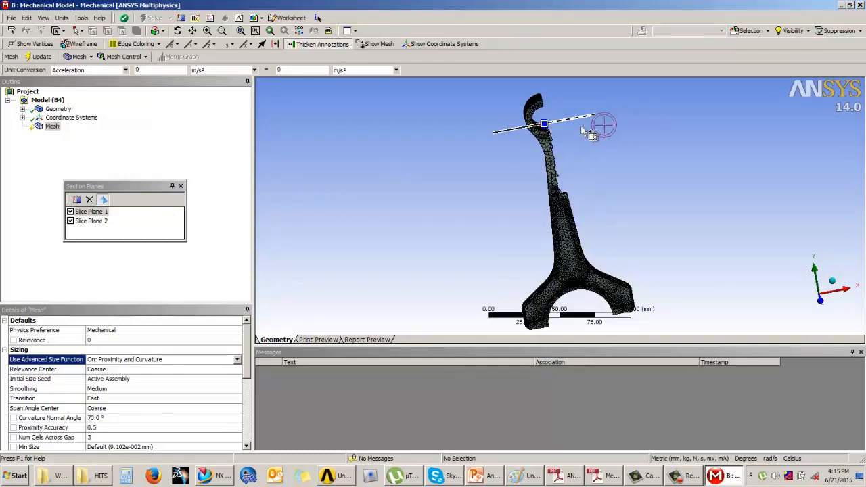
click(513, 130)
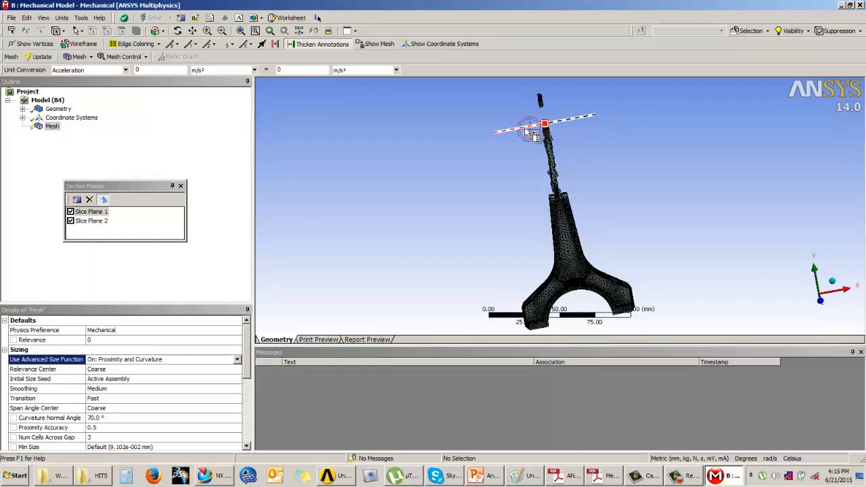
click(576, 125)
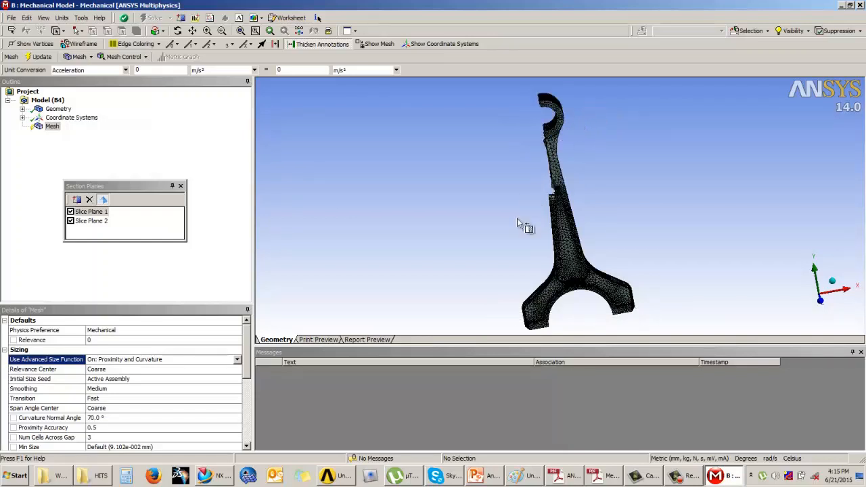
mouse_move(569, 120)
mouse_down()
mouse_move(568, 134)
mouse_move(528, 130)
mouse_move(582, 121)
mouse_up()
click(515, 131)
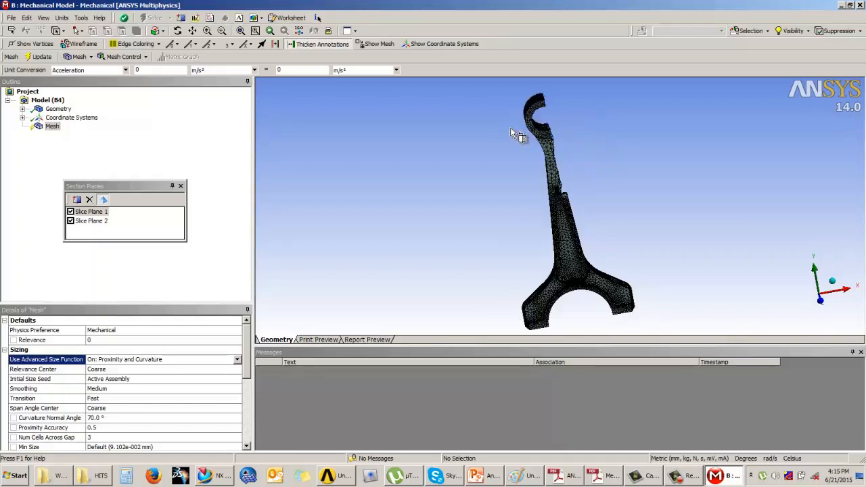
click(527, 127)
Move Slice Plane 2 slightly along the shank and reverse its visible side to reveal the rod's small end.
click(97, 224)
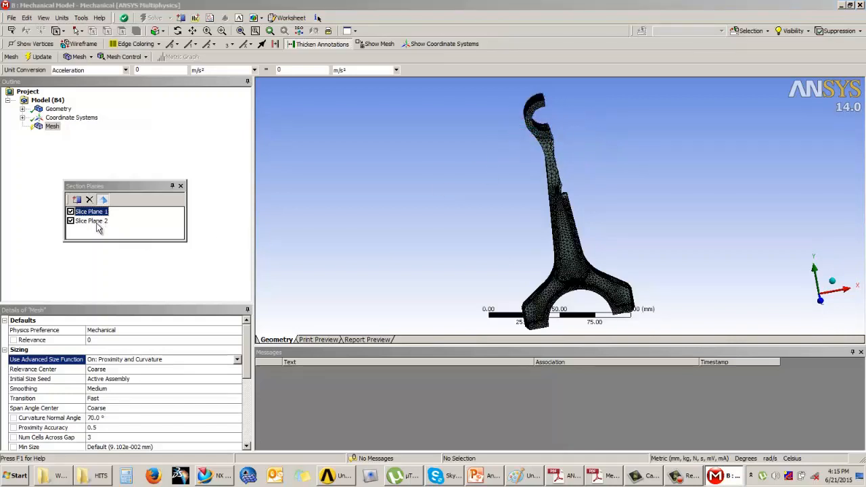
click(94, 222)
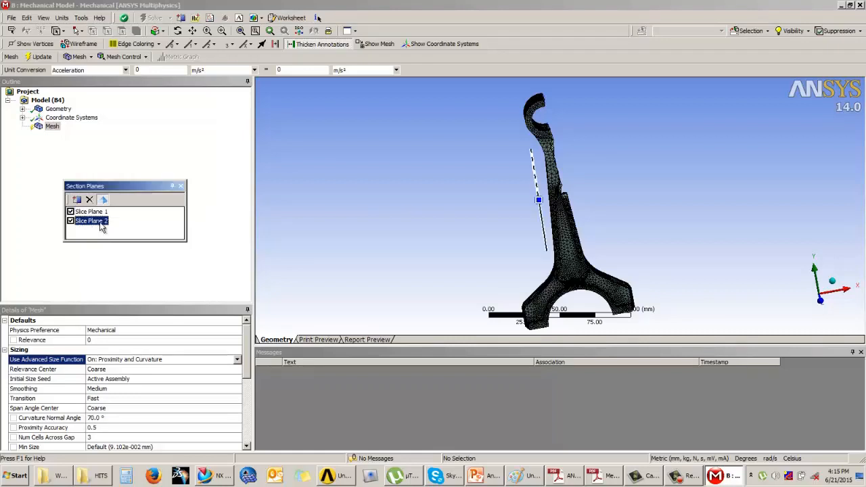
mouse_move(539, 202)
mouse_down()
mouse_move(546, 226)
mouse_move(537, 203)
mouse_up()
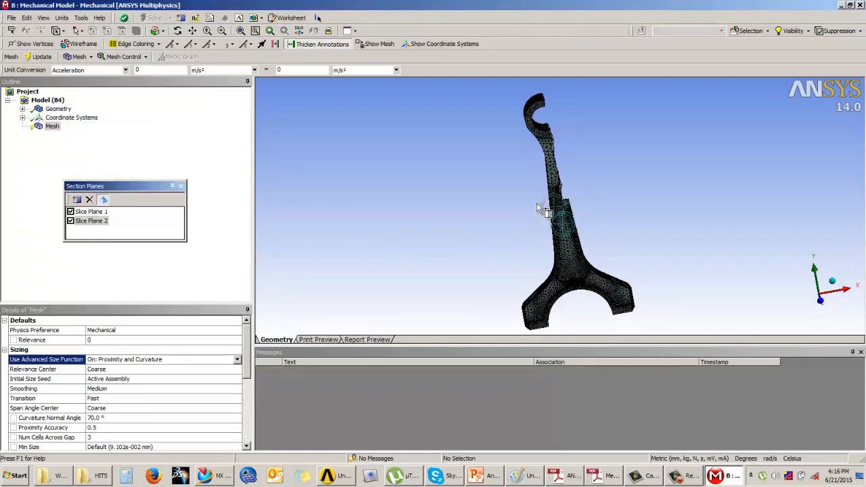
click(583, 253)
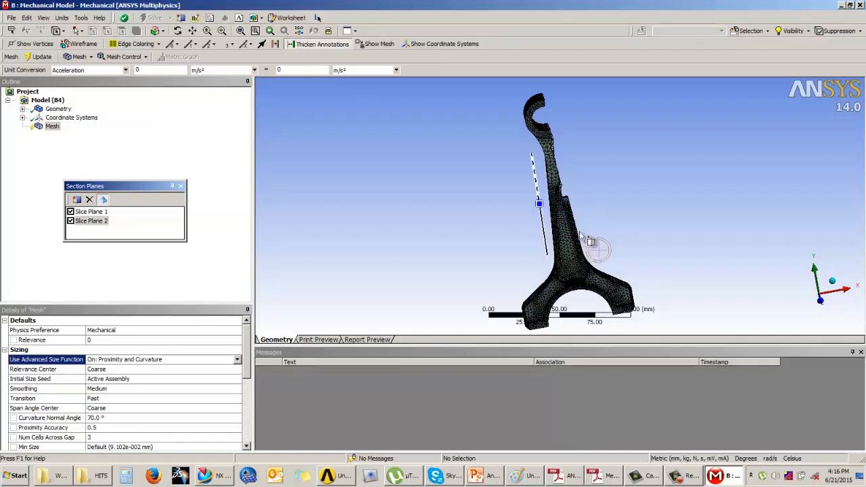
click(543, 229)
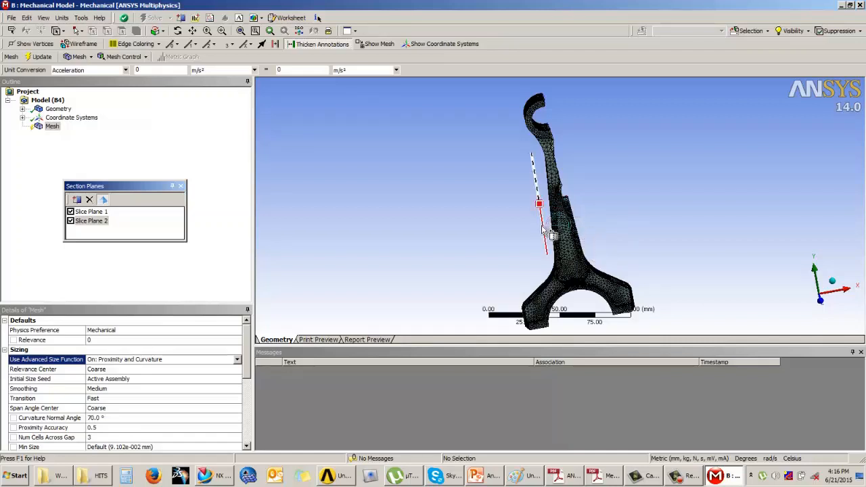
click(535, 183)
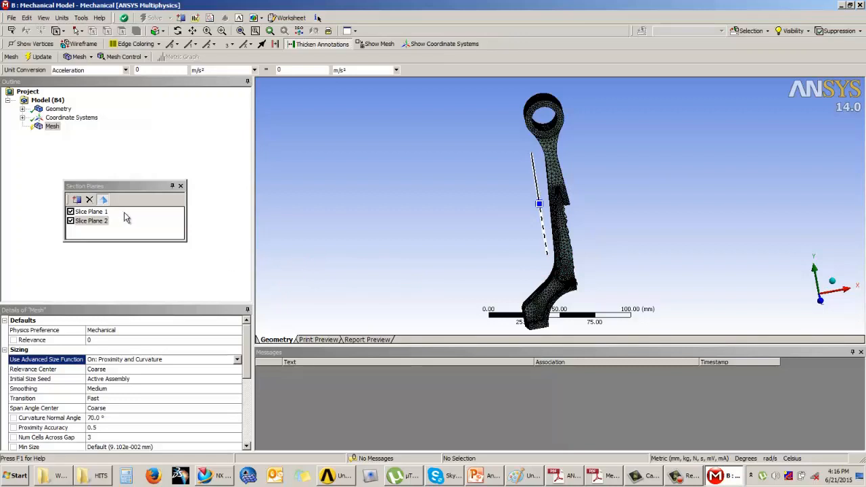
Delete both slice planes and close the section plane controls to restore the complete rod.
click(91, 212)
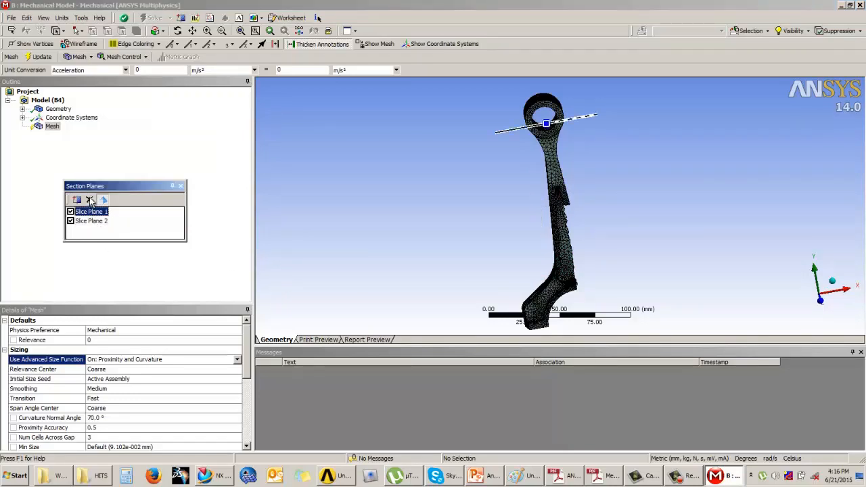
click(90, 201)
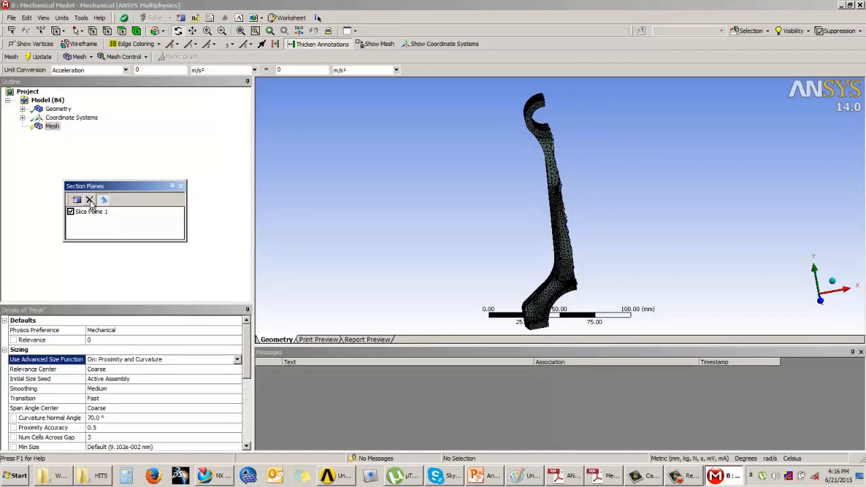
double_click(88, 212)
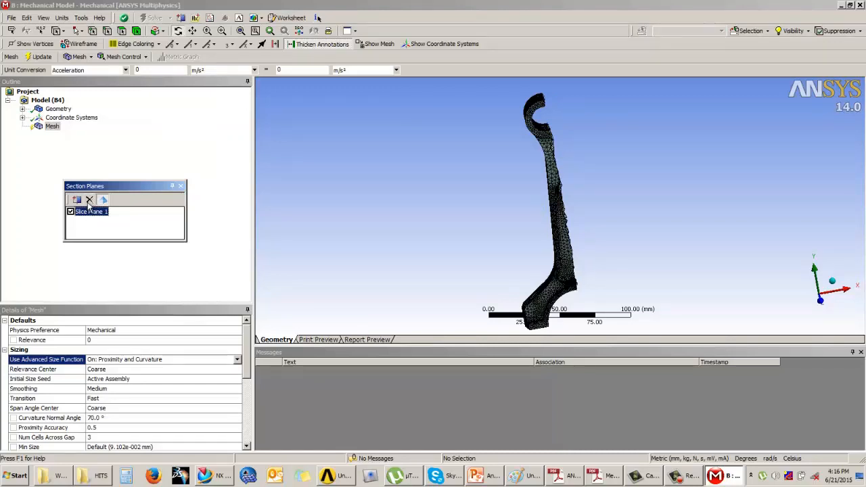
key(Delete)
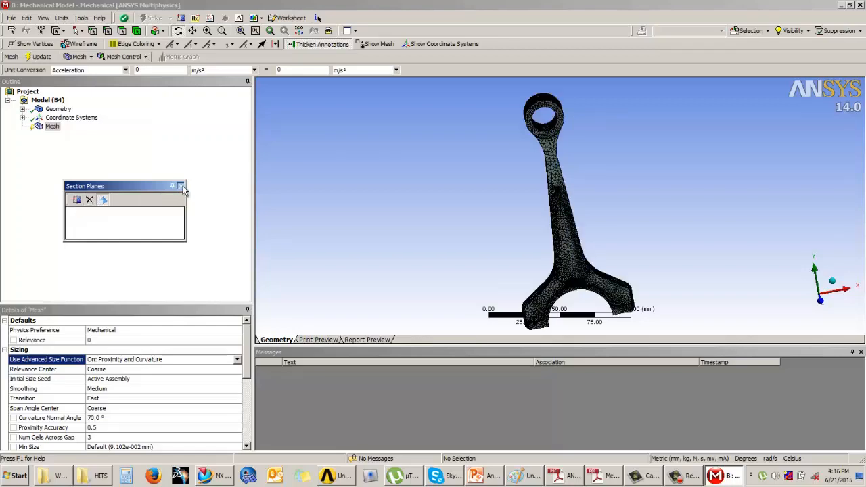
click(182, 186)
Examine the complete connecting rod mesh from an angled three-dimensional view.
middle_drag(429, 191, 554, 191)
scroll(554, 191, up, 3)
middle_drag(609, 232, 590, 215)
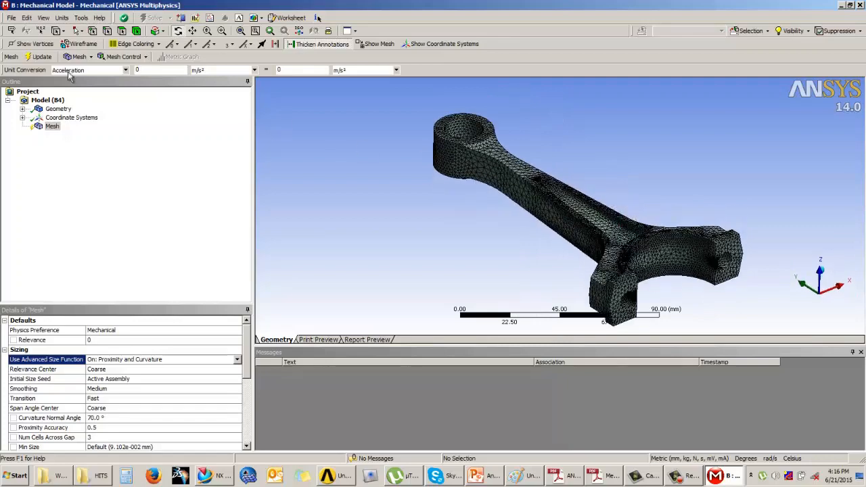
middle_drag(484, 199, 546, 222)
scroll(547, 222, up, 2)
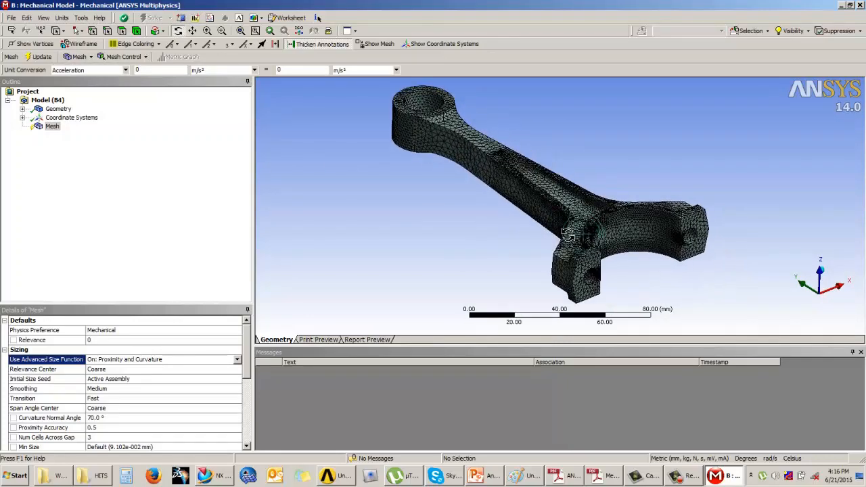
middle_drag(593, 244, 505, 228)
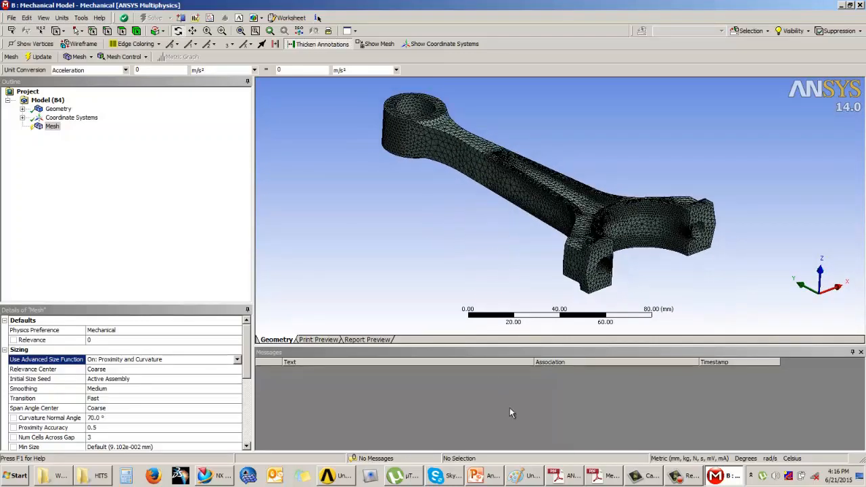
Switch to PowerPoint to view the Advanced Size Function Tools slide, and return to the rod mesh in Mechanical.
click(478, 477)
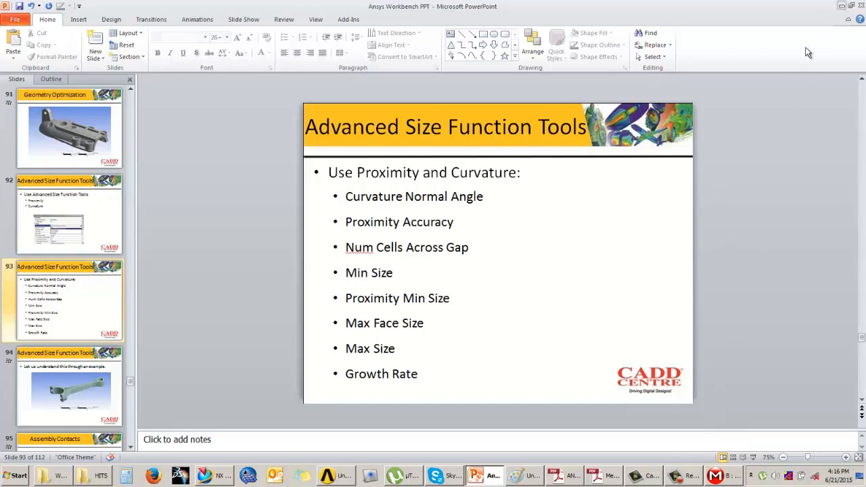
click(842, 6)
mouse_move(555, 249)
mouse_down()
mouse_move(472, 242)
mouse_move(457, 267)
mouse_up()
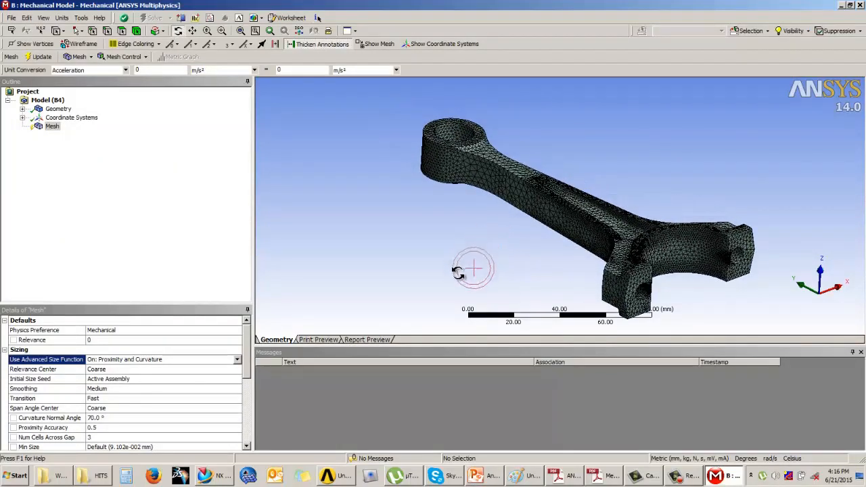
click(686, 476)
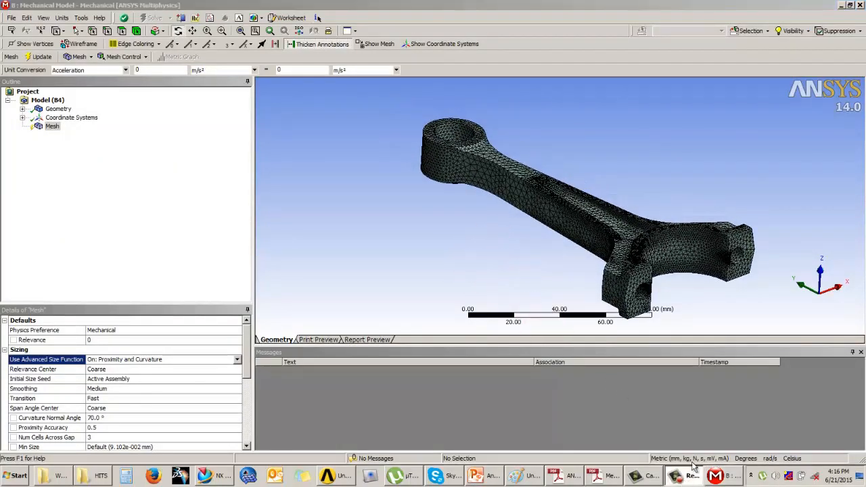